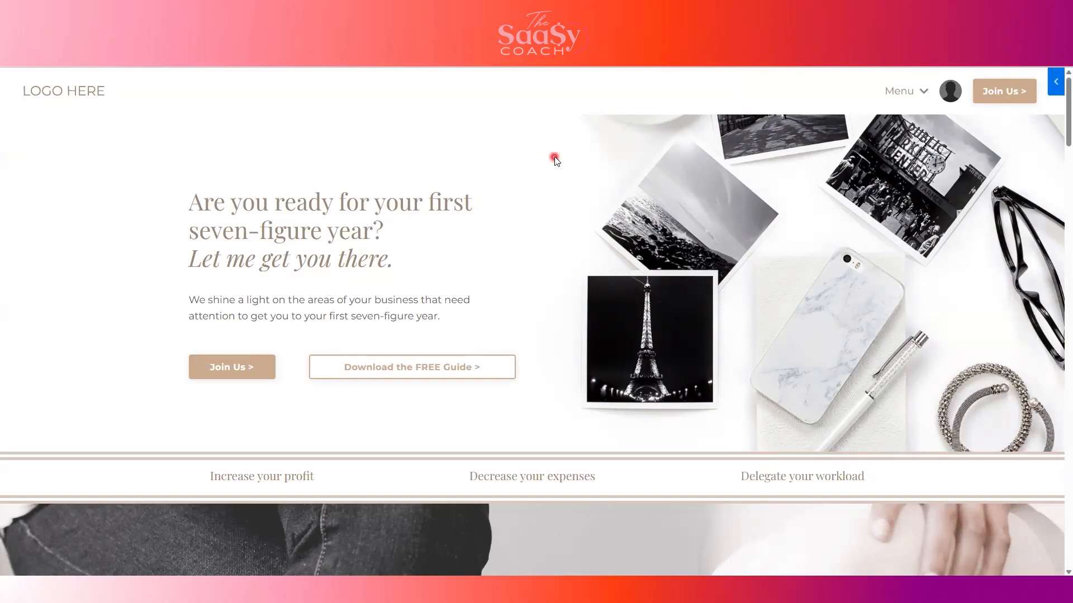
Switch from the site preview to the Kajabi navigation settings and delete the Store link from the Main Menu.
left_click(921, 93)
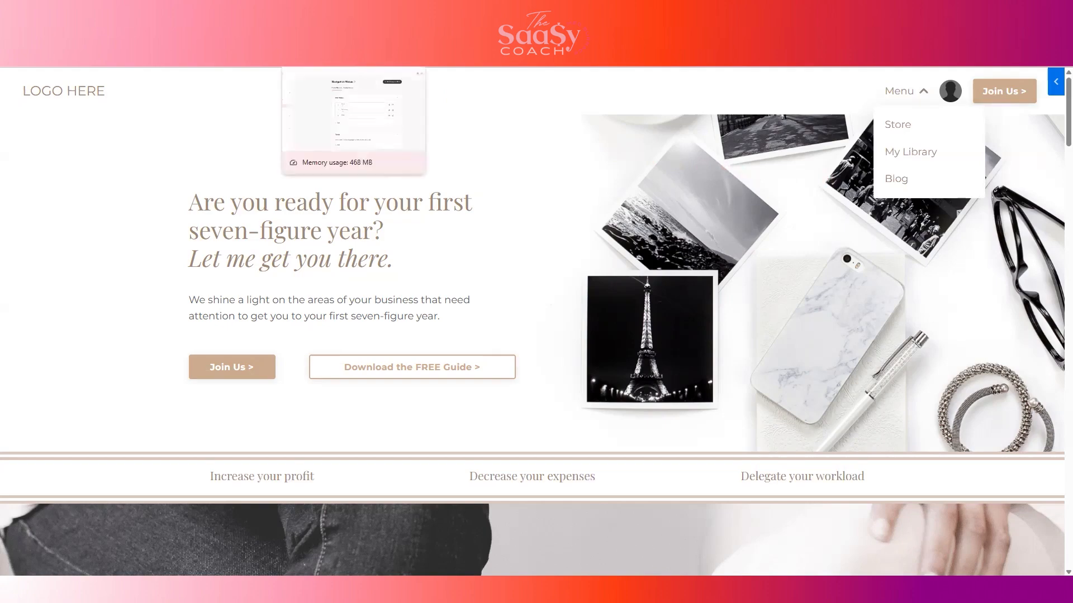
left_click(335, 11)
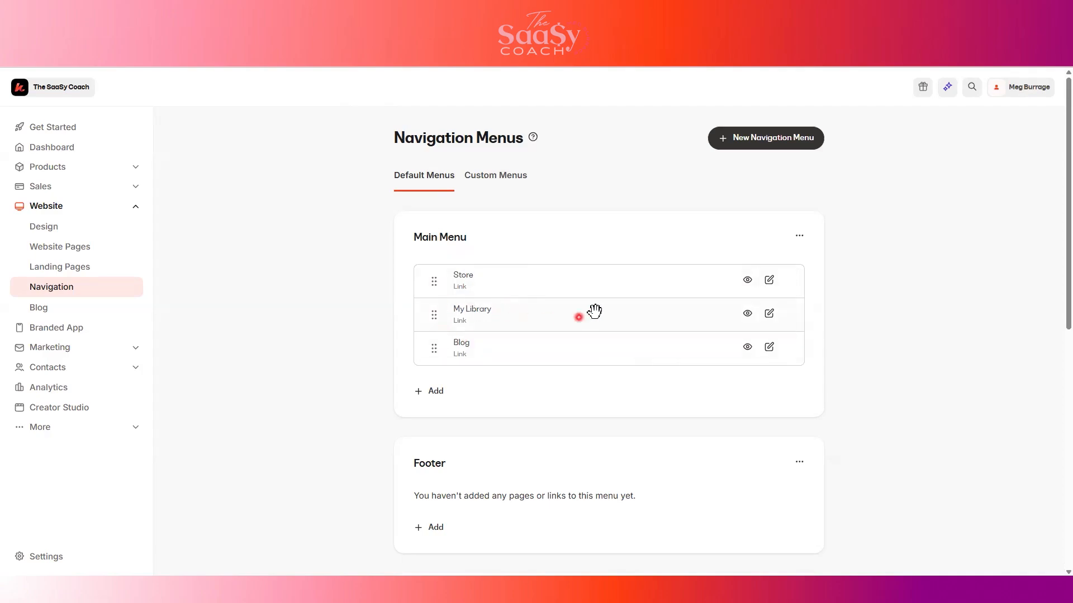
left_click(769, 280)
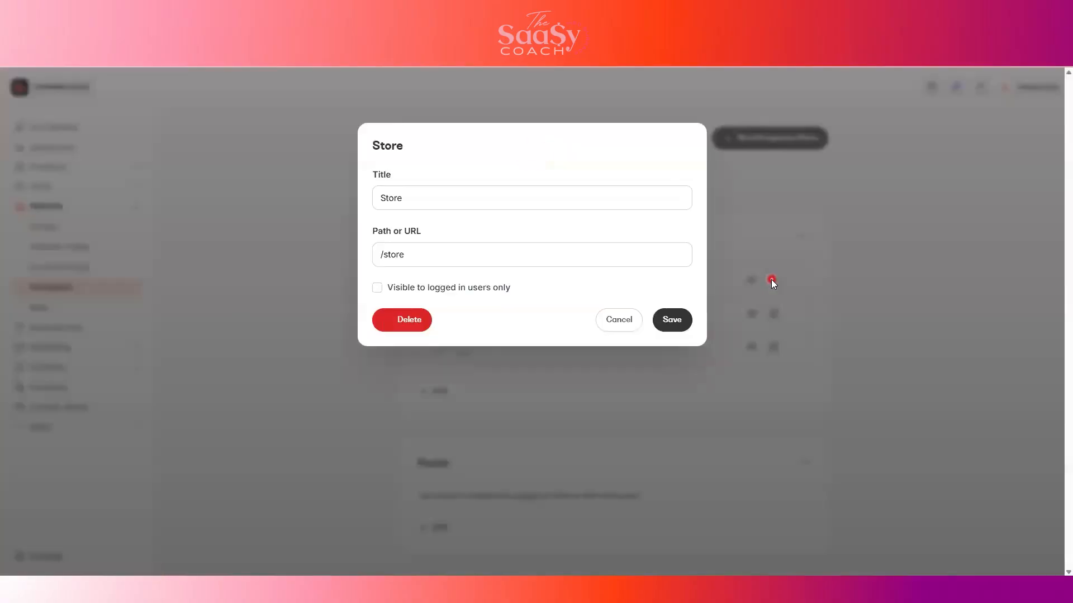
left_click(407, 321)
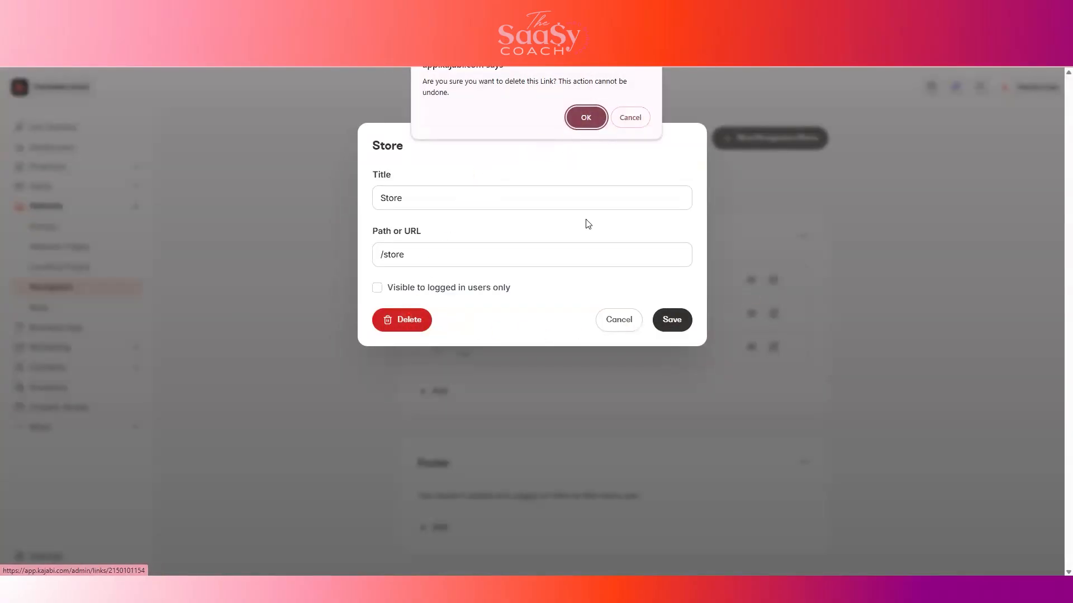
left_click(565, 108)
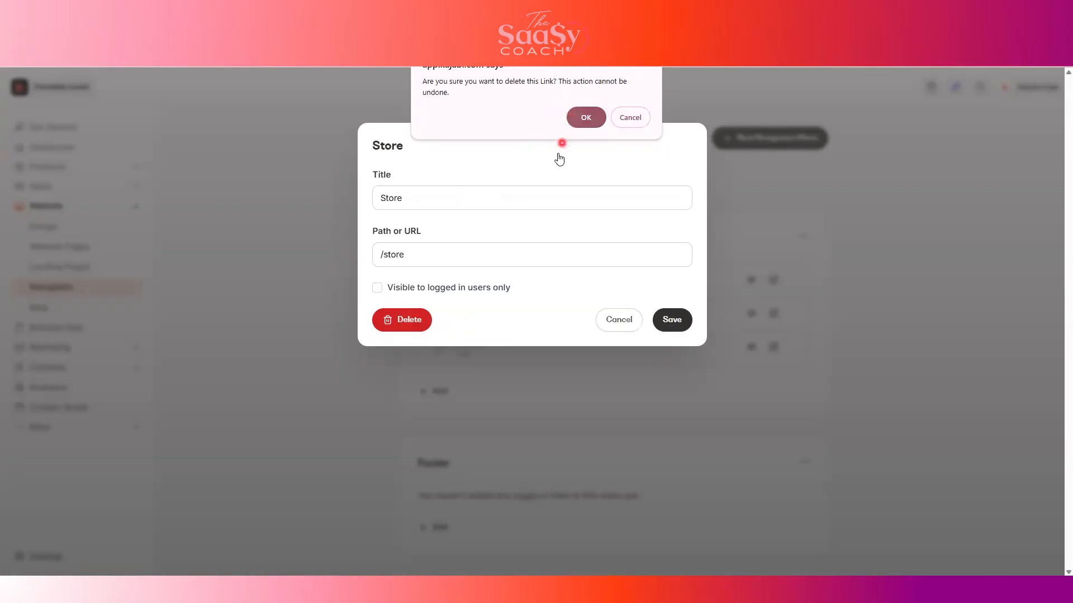
left_click(587, 117)
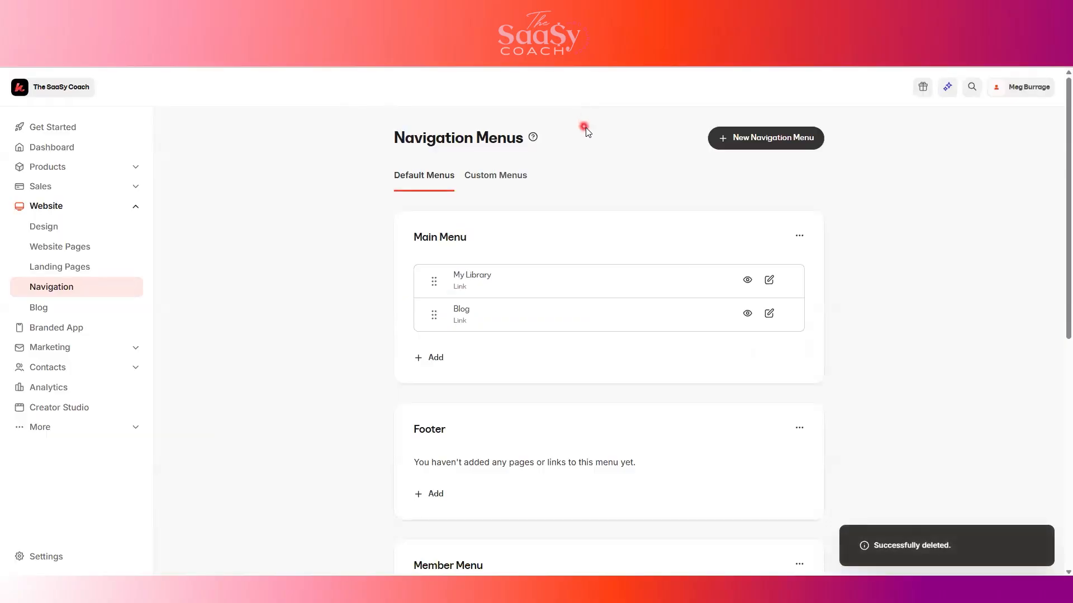
Delete the Blog link from the Main Menu.
left_click(770, 315)
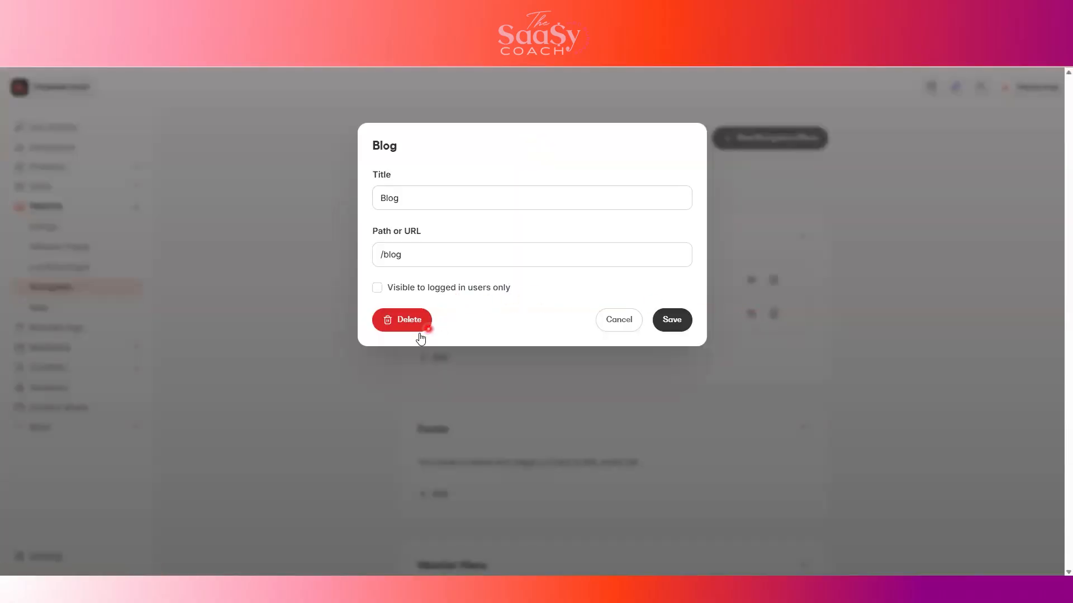
left_click(411, 327)
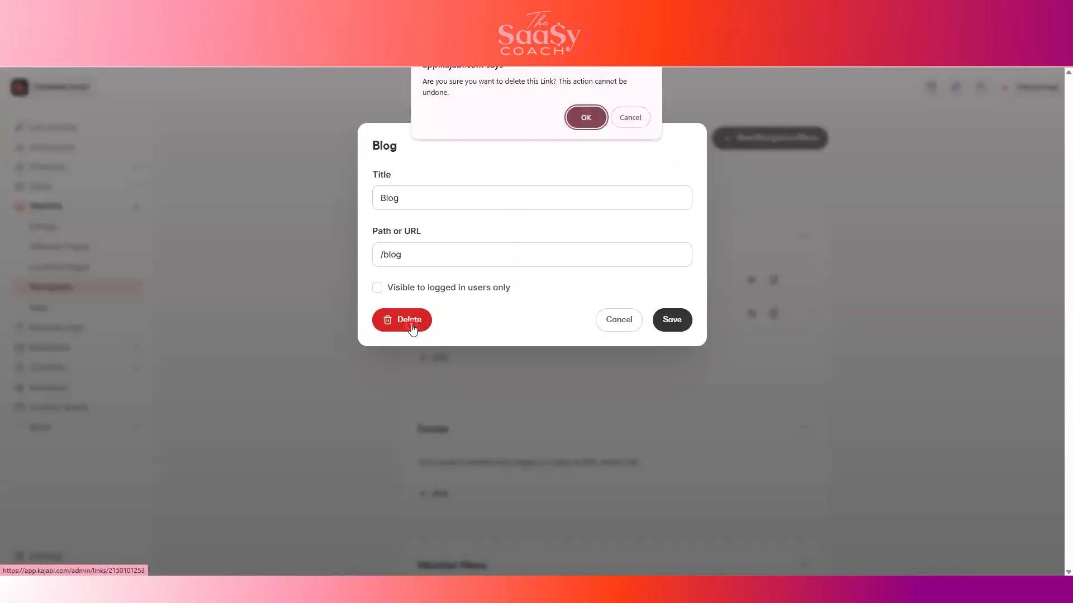
left_click(581, 118)
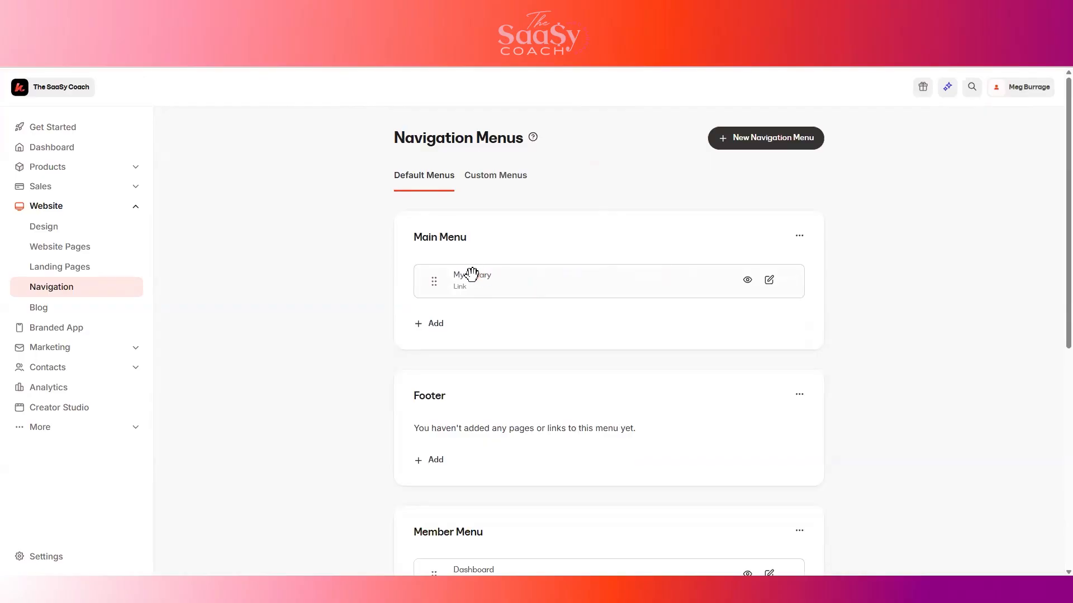
Delete the My Library link from the Main Menu.
left_click(769, 280)
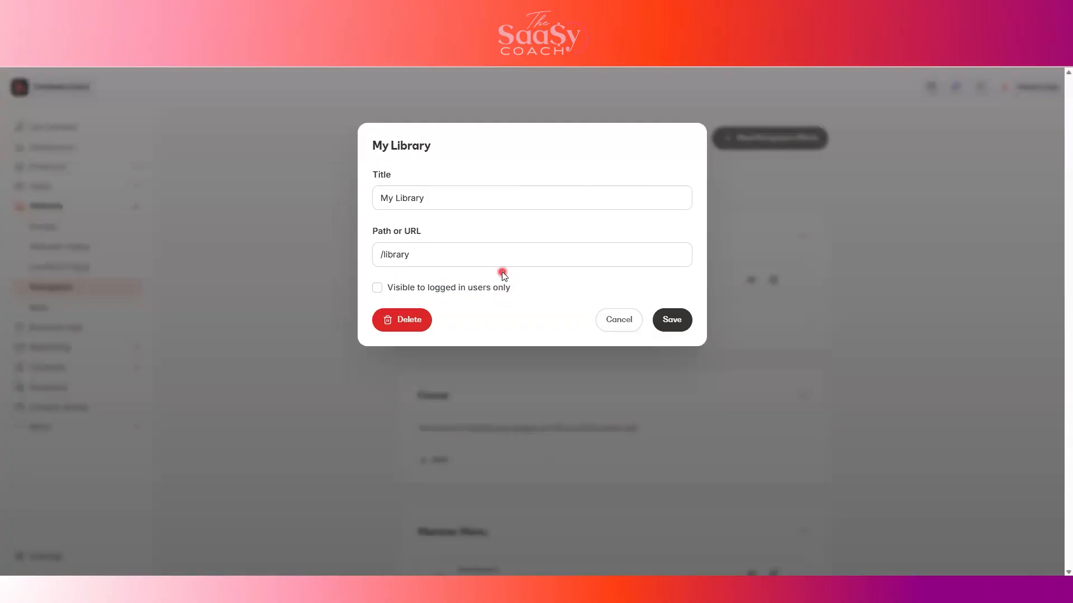
left_click(379, 289)
left_click(378, 289)
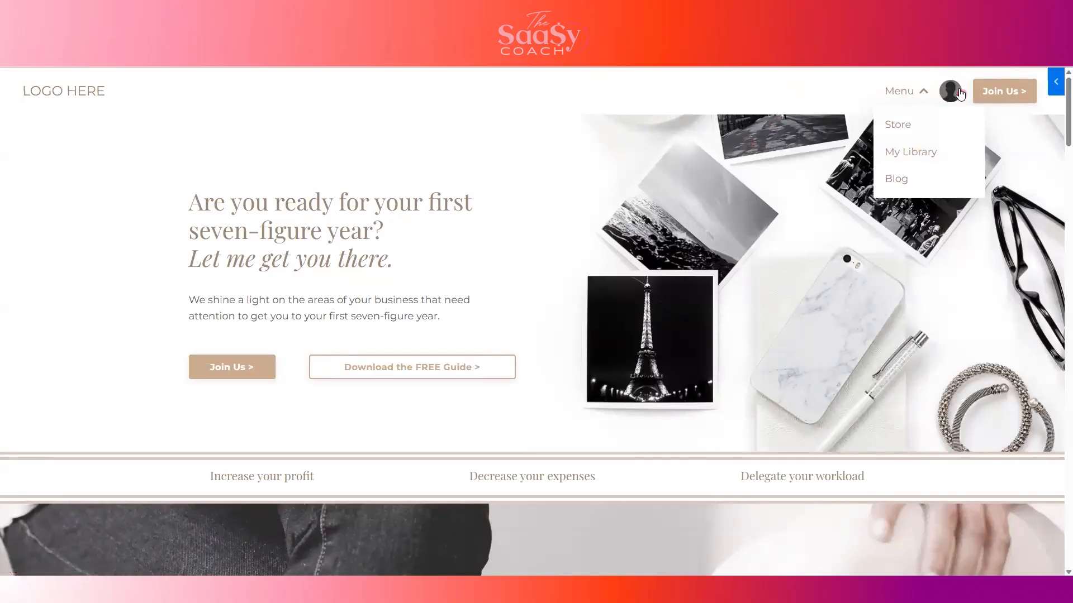
left_click(830, 98)
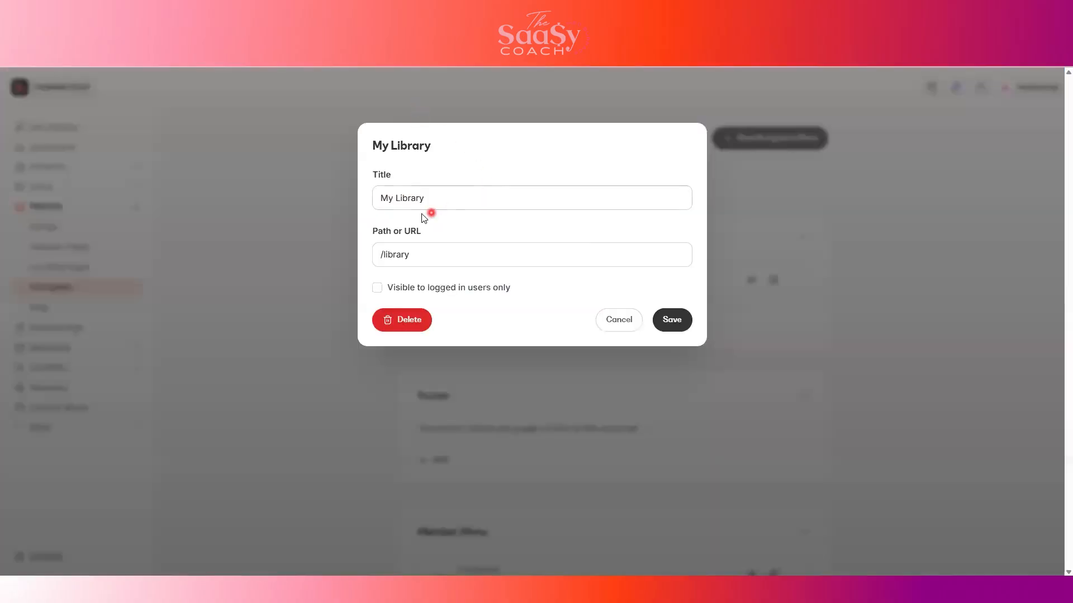
left_click(405, 321)
left_click(586, 119)
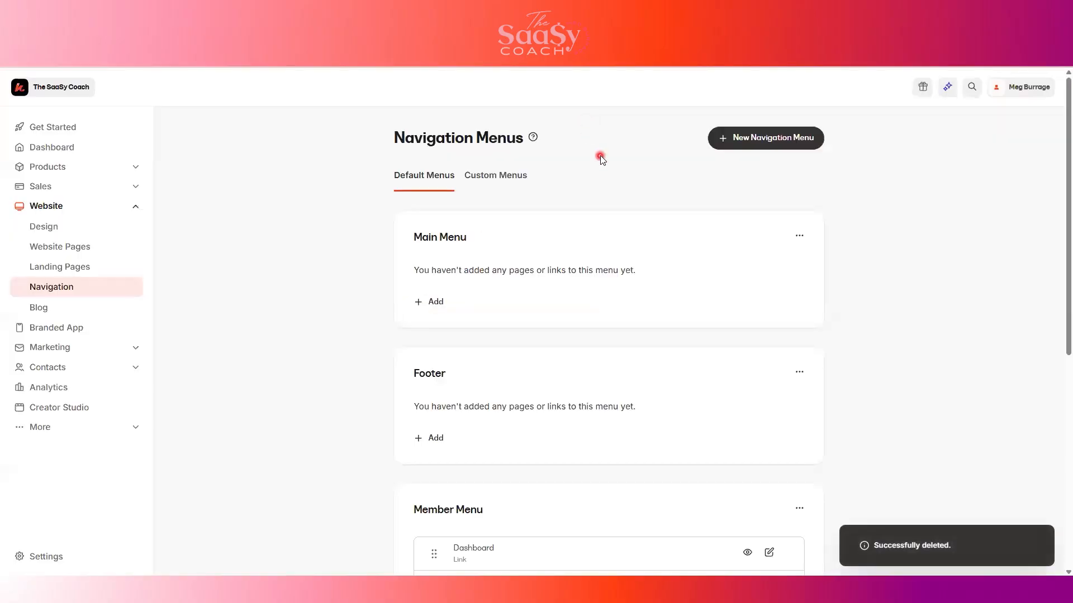
Start adding a page to the empty Main Menu and name it HOME in capital letters.
left_click(436, 302)
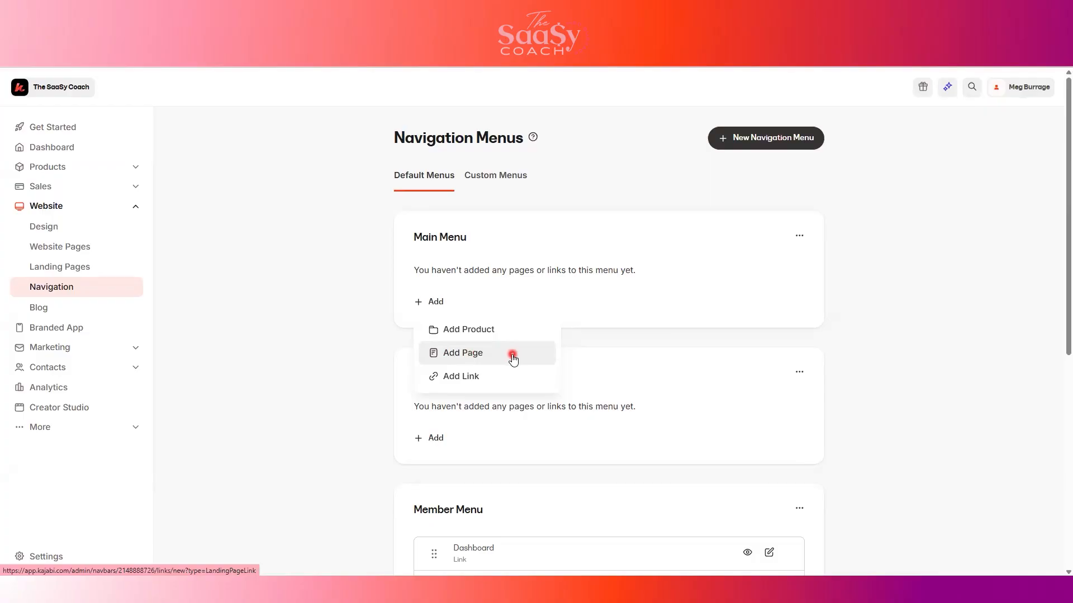
left_click(460, 354)
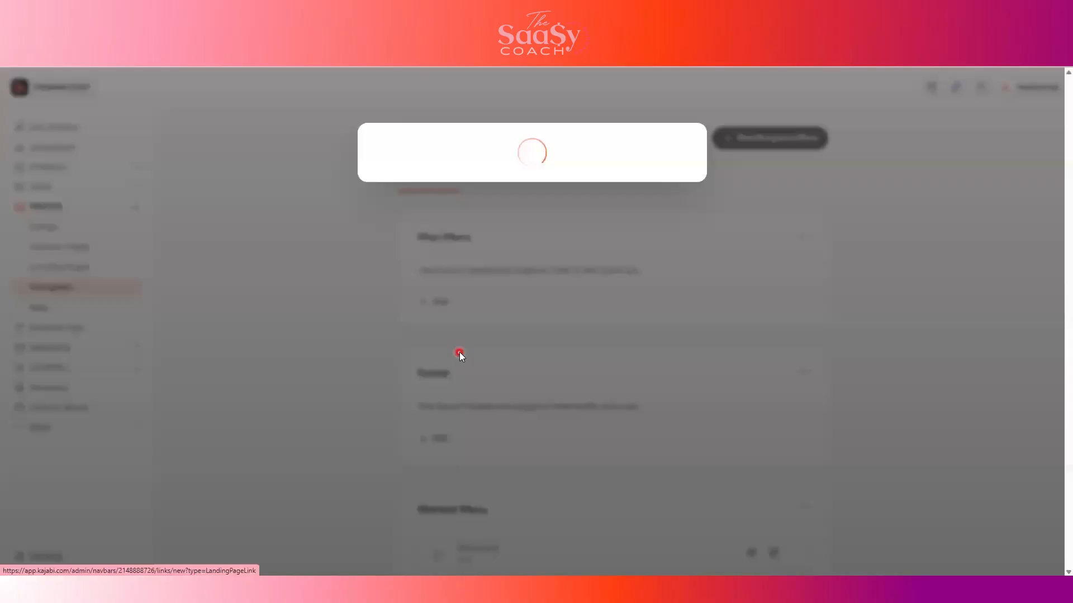
left_click(423, 188)
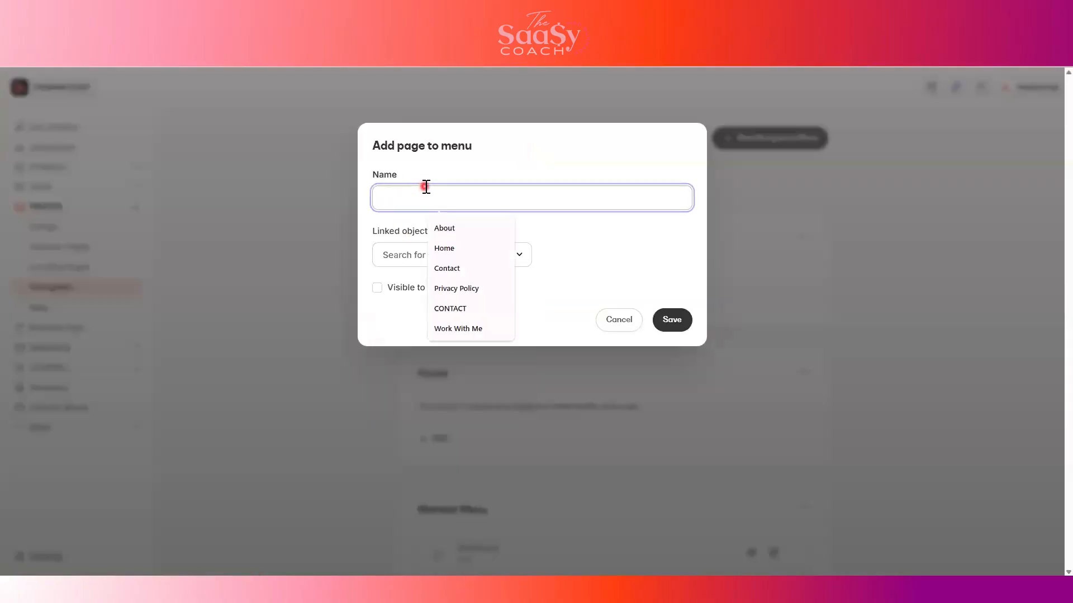
type("Home")
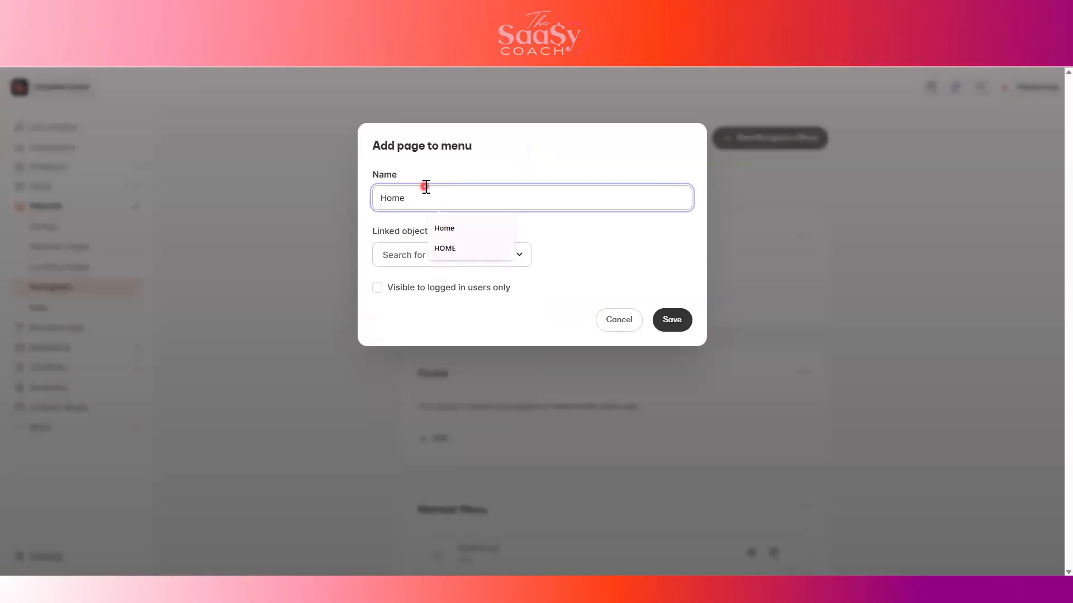
left_click(427, 167)
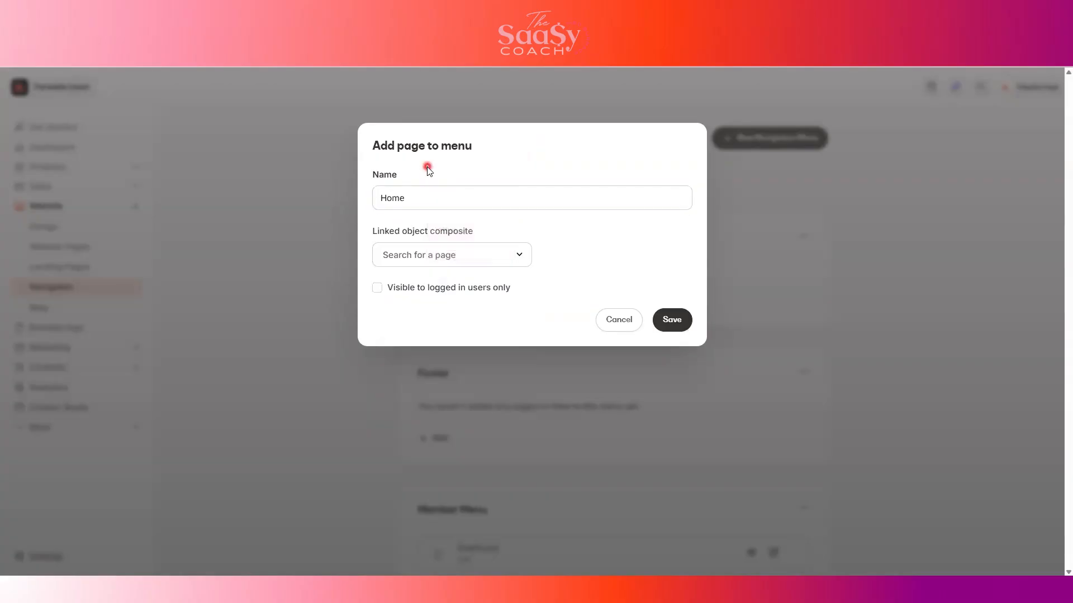
double_click(390, 198)
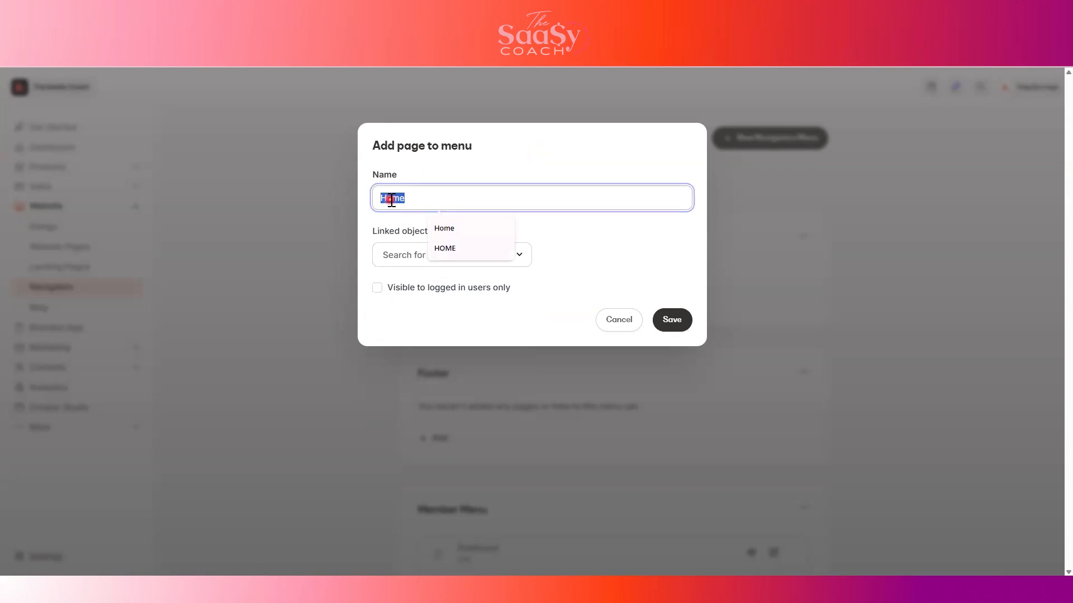
type("HOME")
left_click(429, 169)
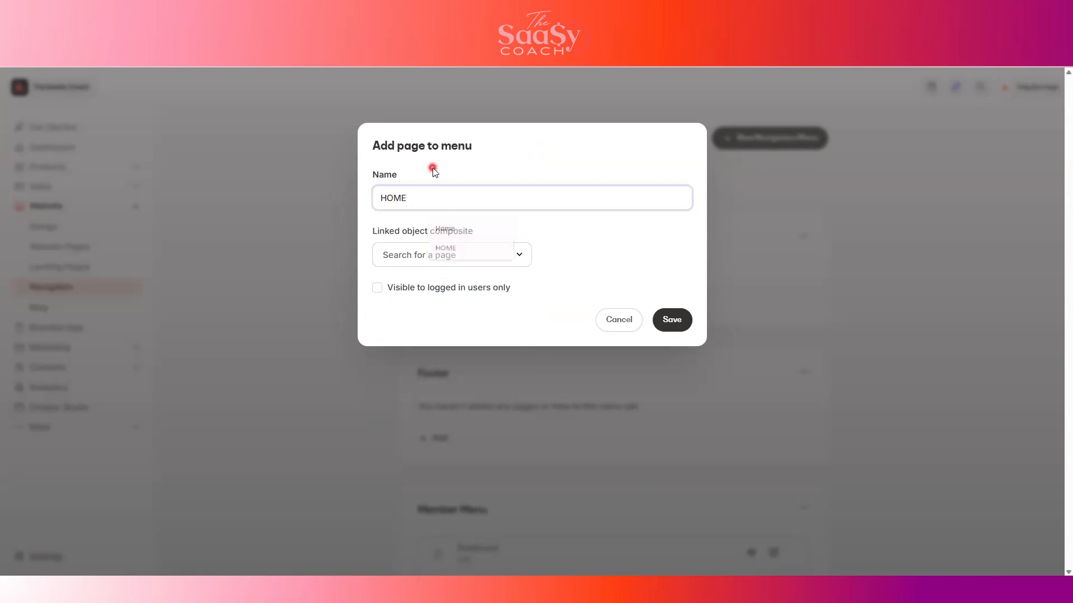
Link the HOME menu item to the Home page listed under Landing Pages and save it.
left_click(467, 264)
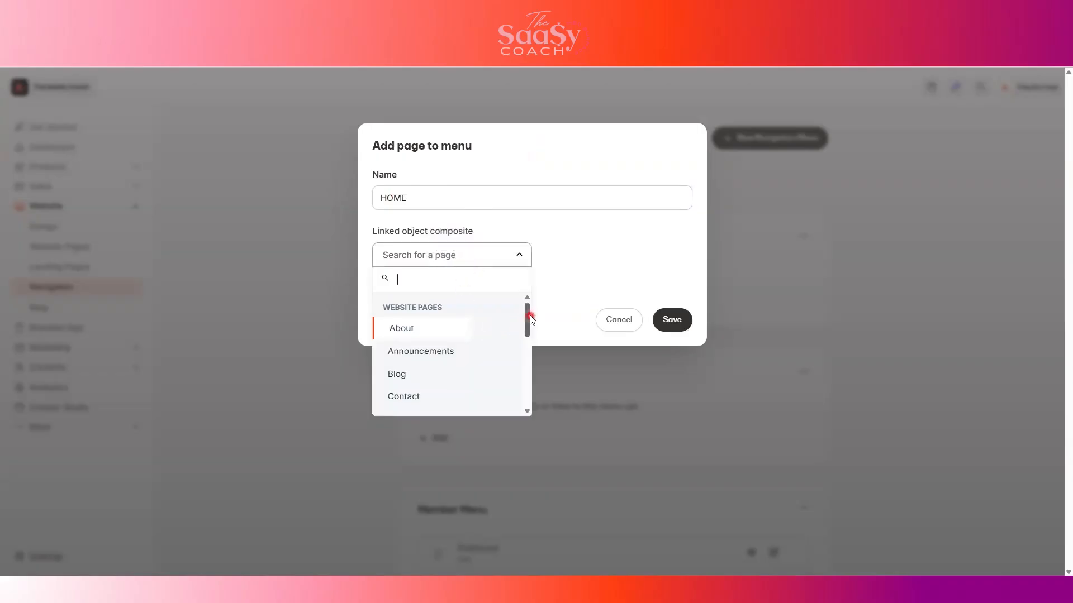
left_click_drag(529, 314, 450, 351)
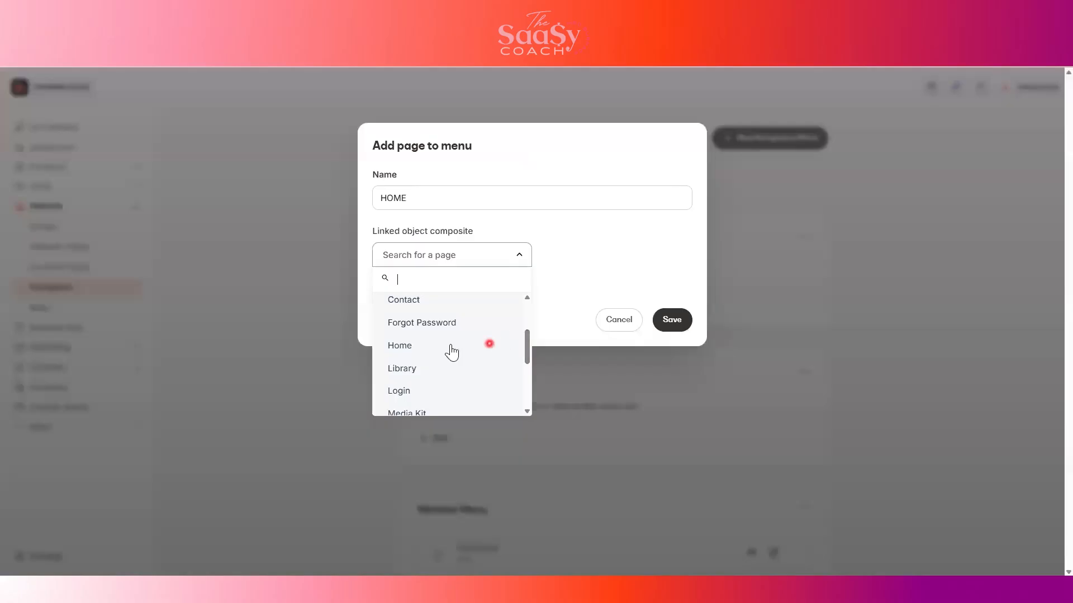
left_click_drag(524, 349, 524, 391)
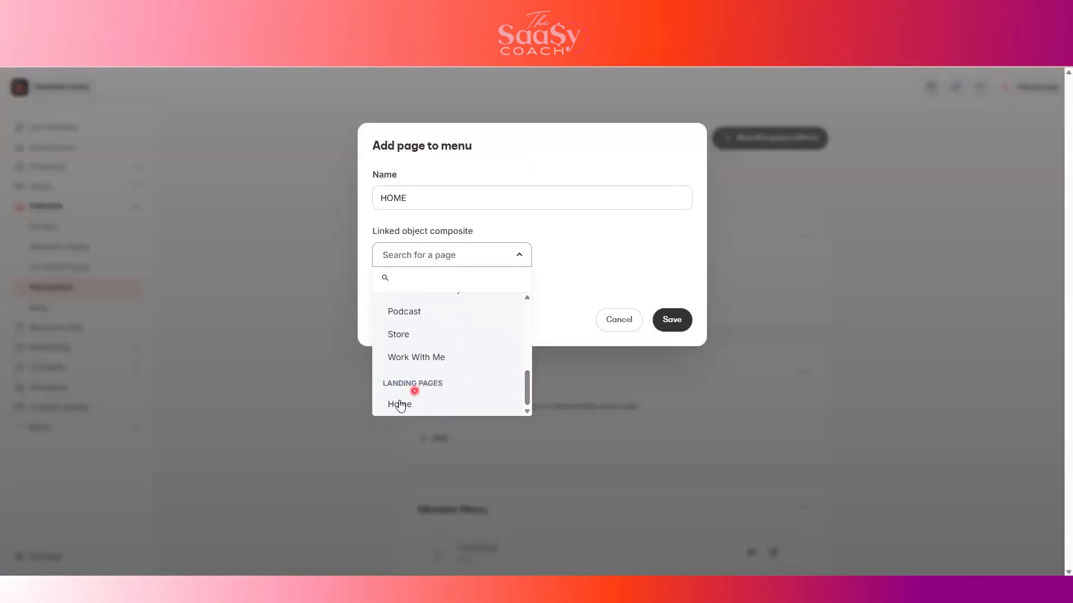
left_click(402, 404)
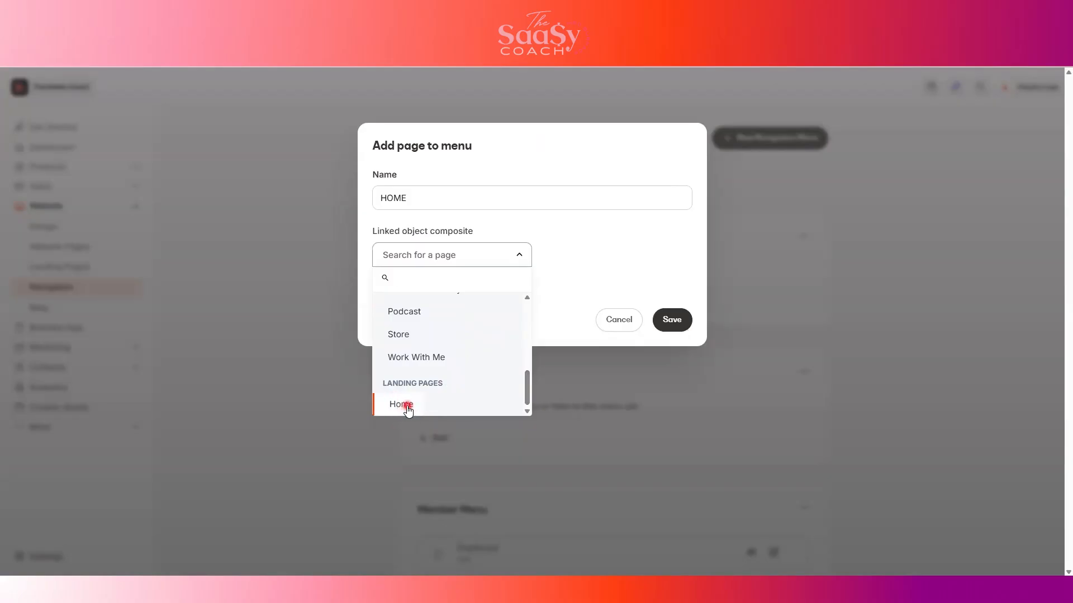
left_click(407, 407)
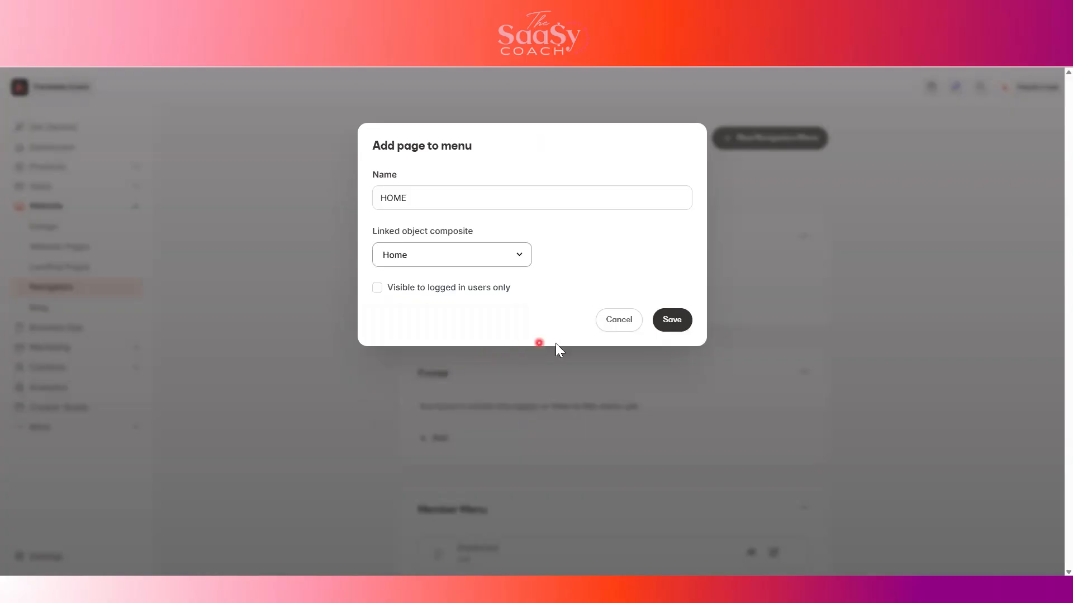
left_click(675, 320)
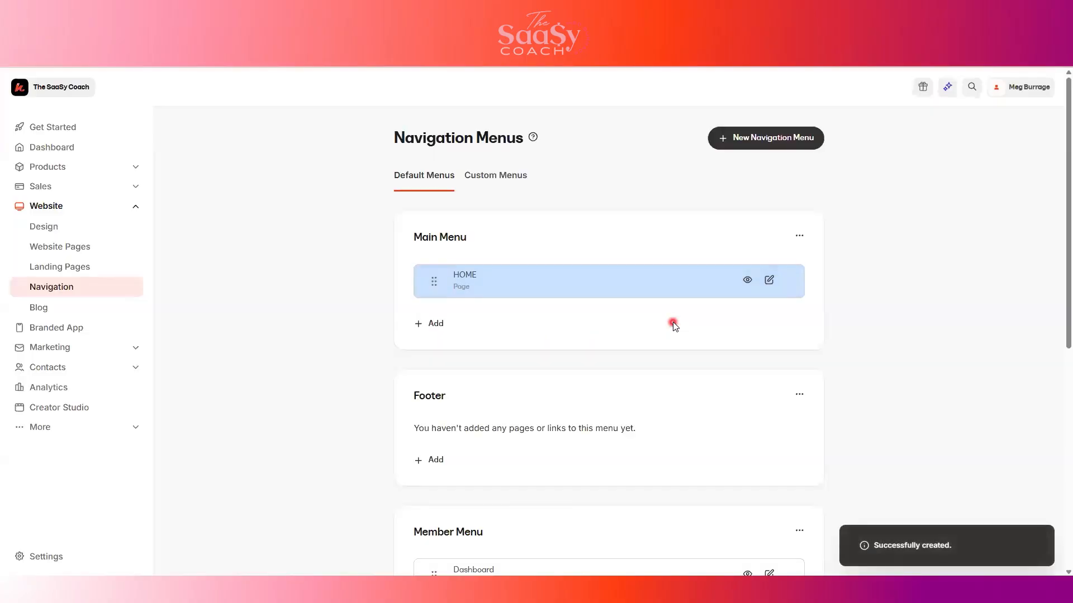
Add a page named ABOUT to the Main Menu, linked to the About website page, and save it.
left_click(434, 326)
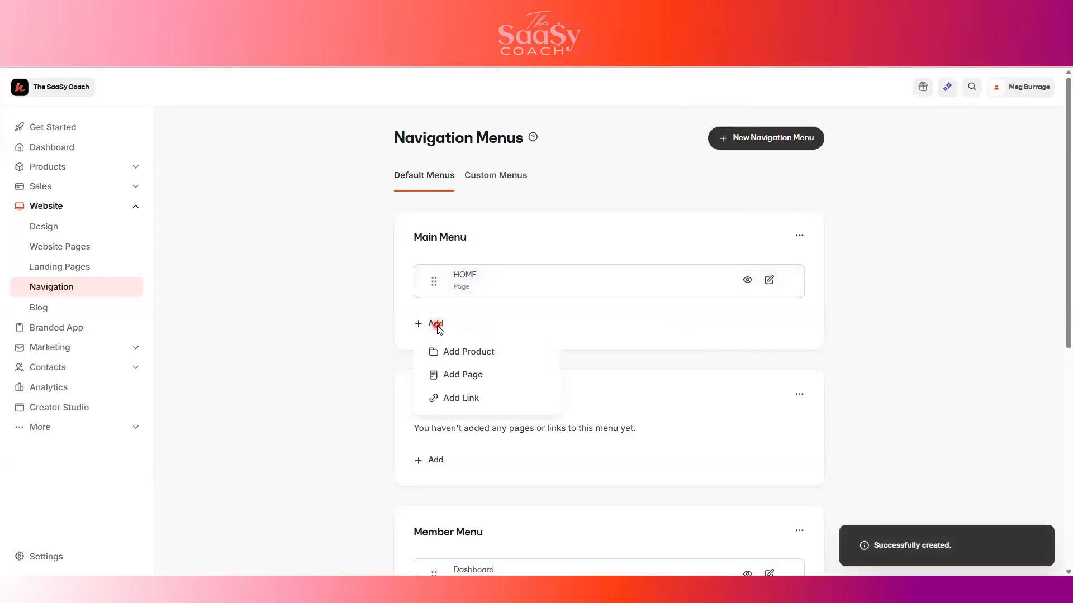
left_click(459, 377)
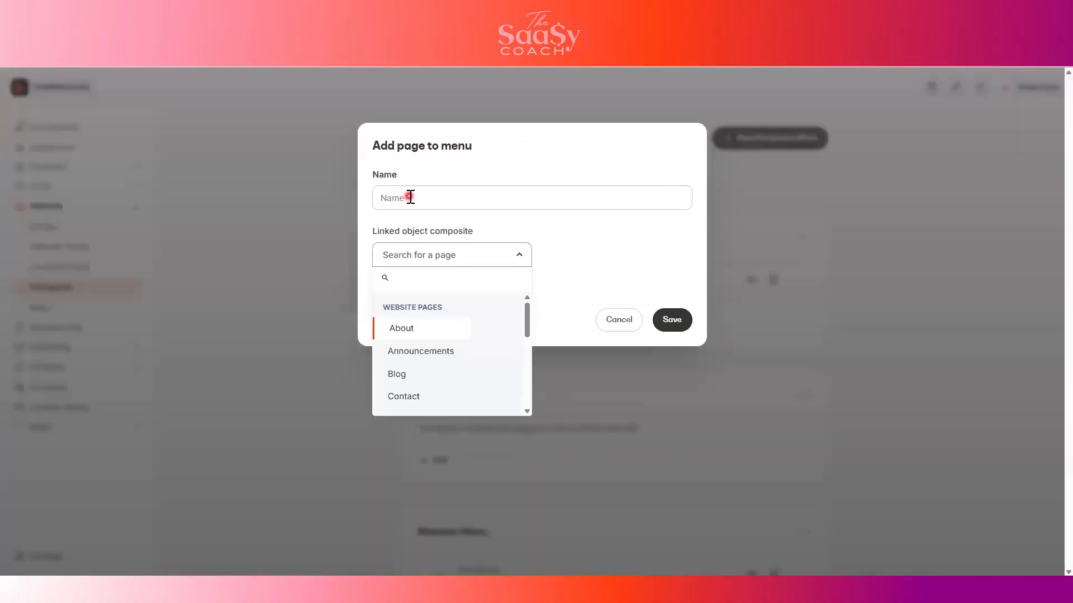
left_click(410, 196)
type("ABOUT")
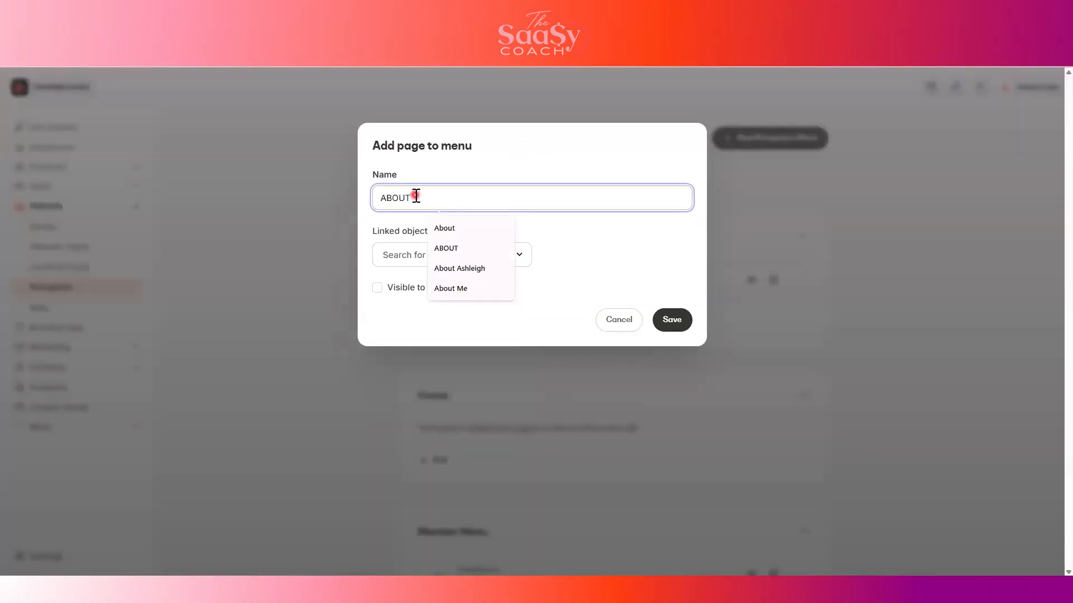
left_click(398, 261)
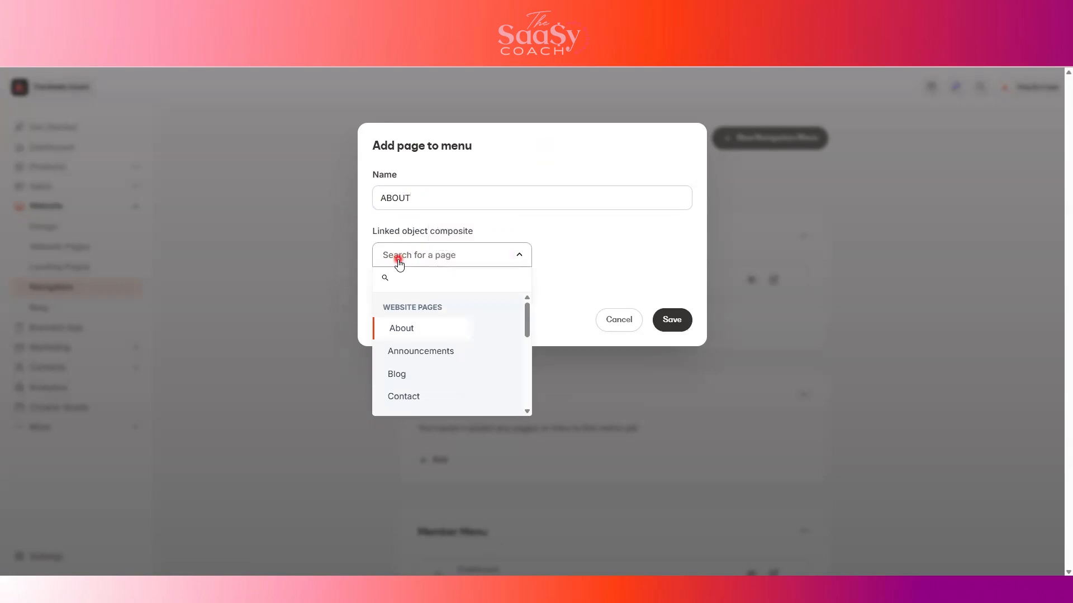
left_click(403, 331)
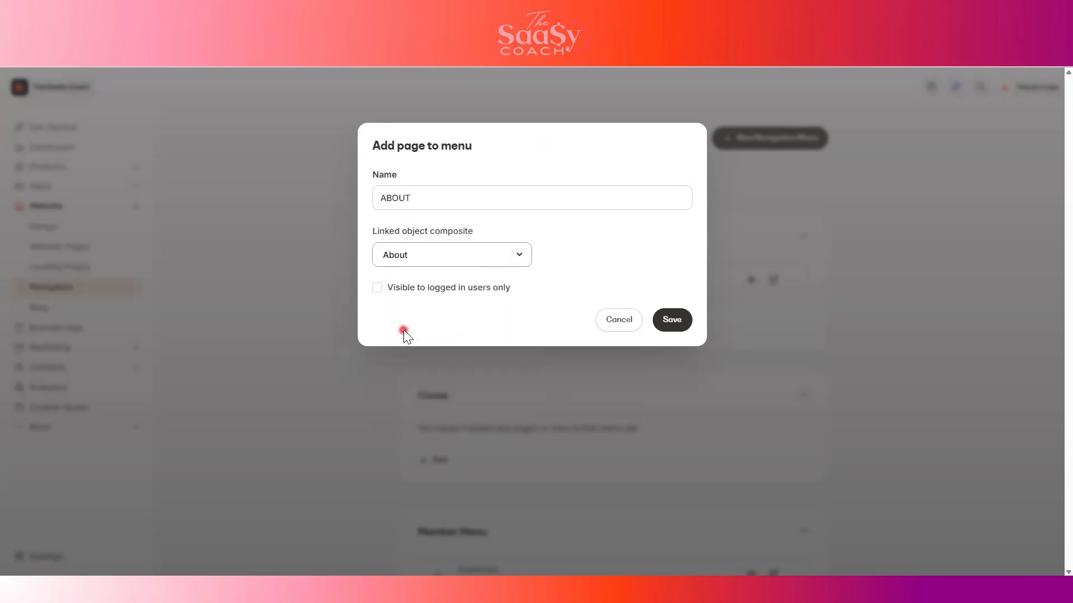
left_click(673, 320)
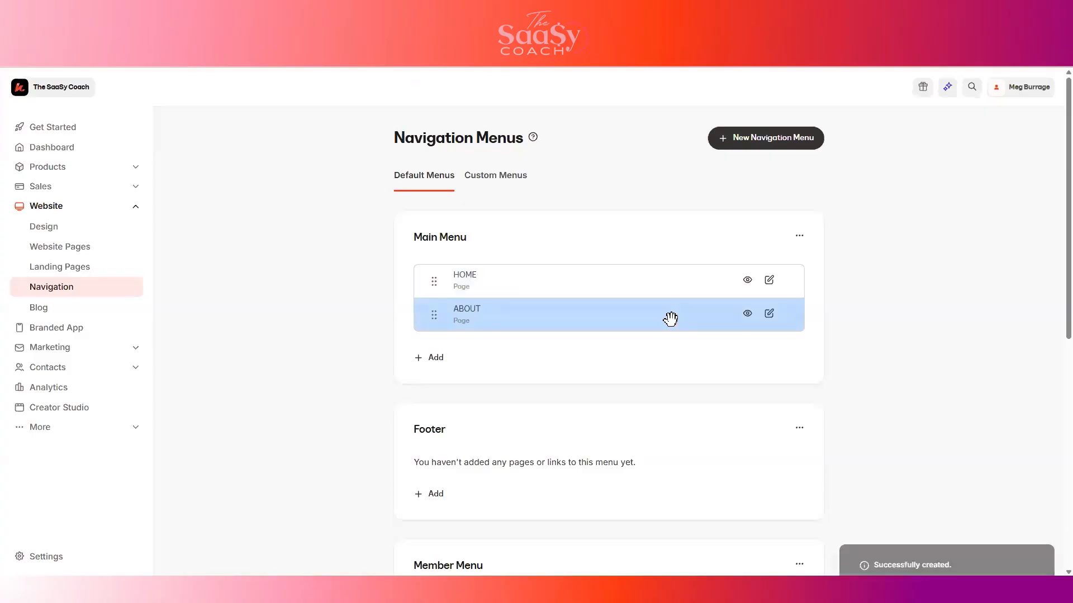
Add a page named CONTACT to the Main Menu, linked to the Contact website page, and save it.
left_click(436, 358)
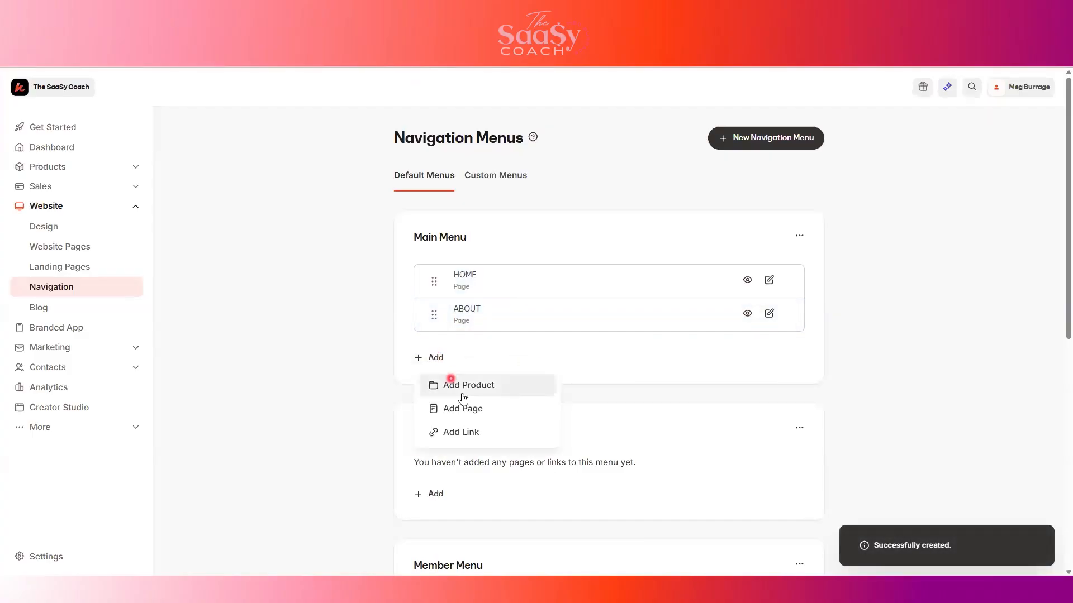
left_click(473, 410)
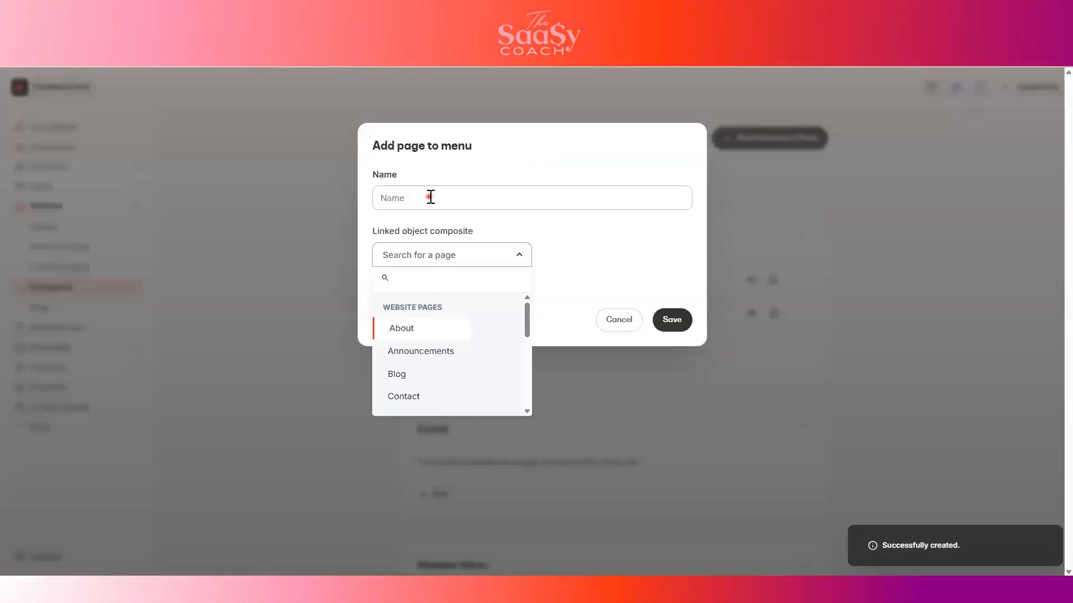
left_click(433, 186)
type("CONTACT")
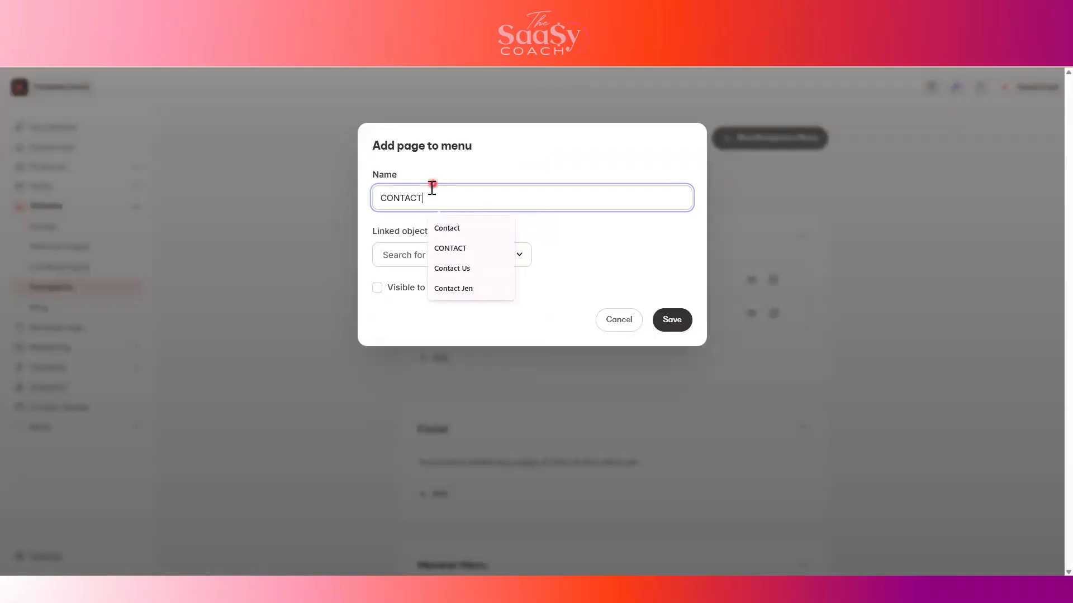
left_click(398, 252)
left_click(428, 396)
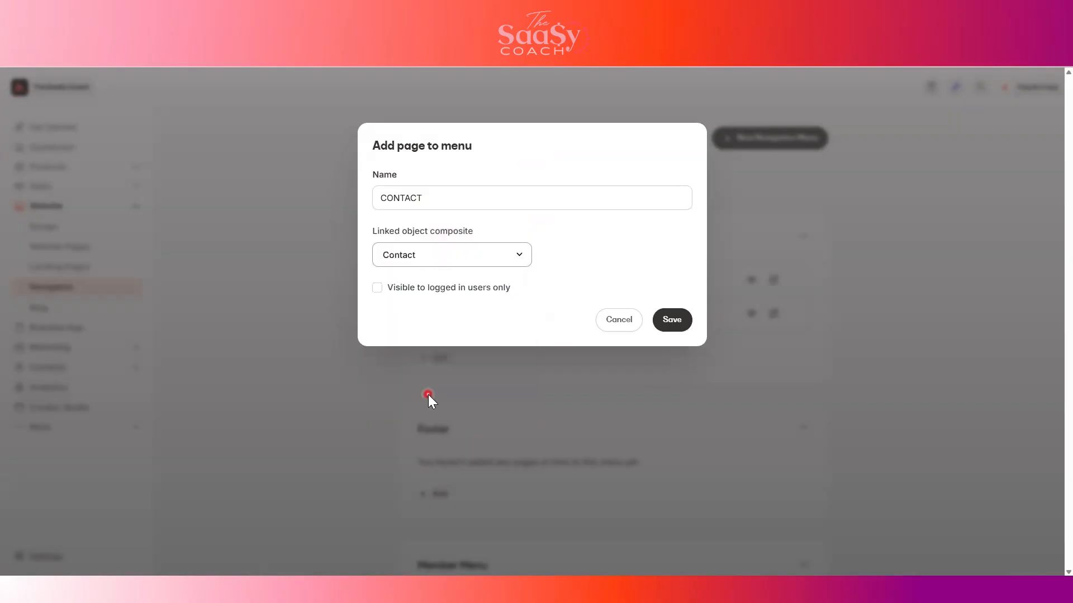
left_click(670, 321)
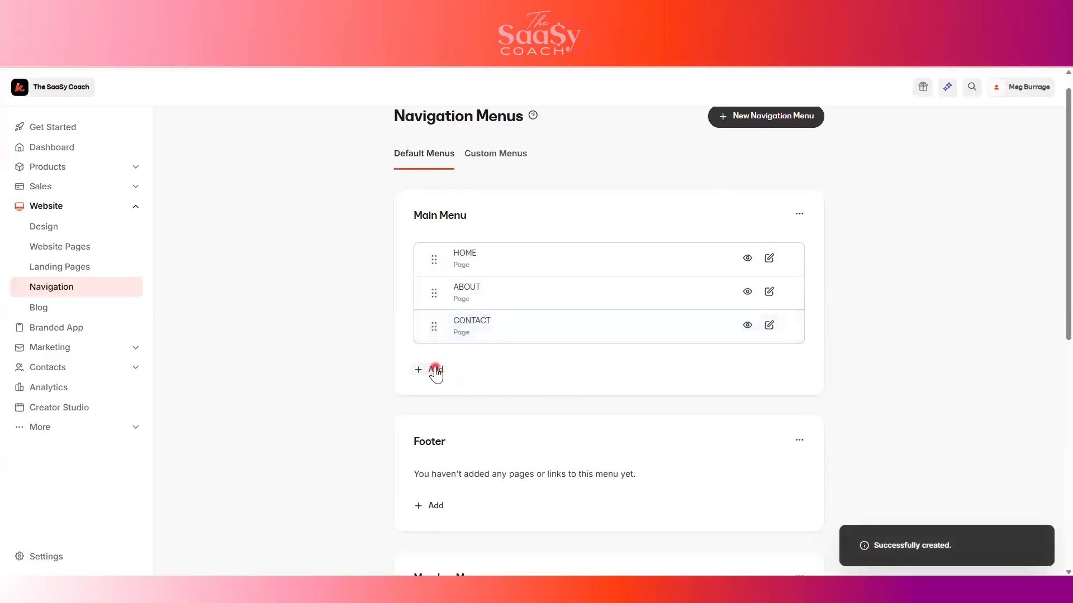
Add a page named BLOG to the Main Menu, linked to the Blog website page, and save it.
left_click(429, 370)
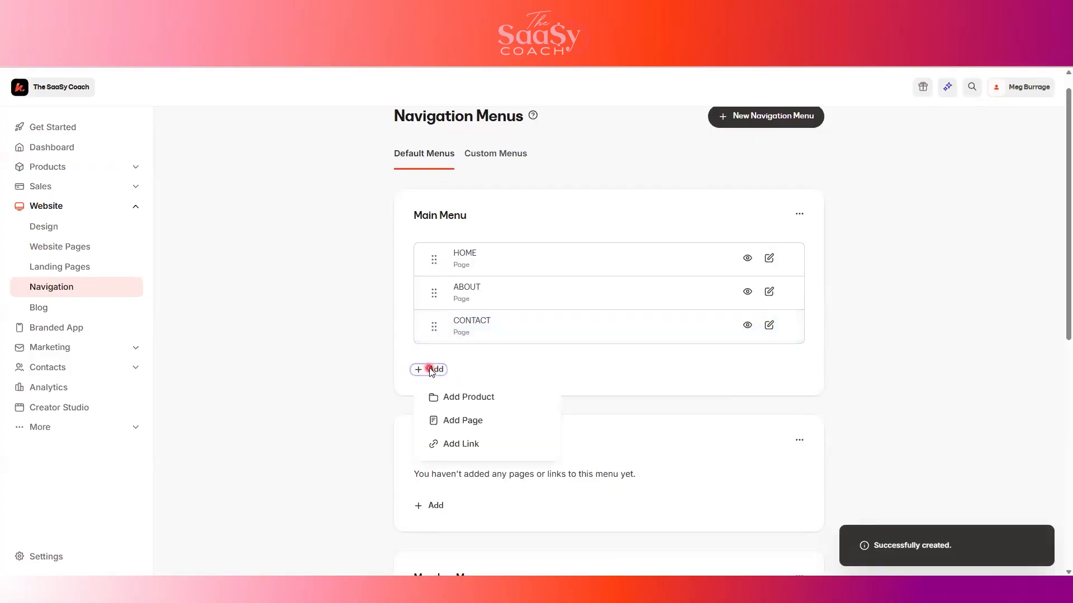
left_click(474, 420)
left_click(444, 200)
type("BLOG")
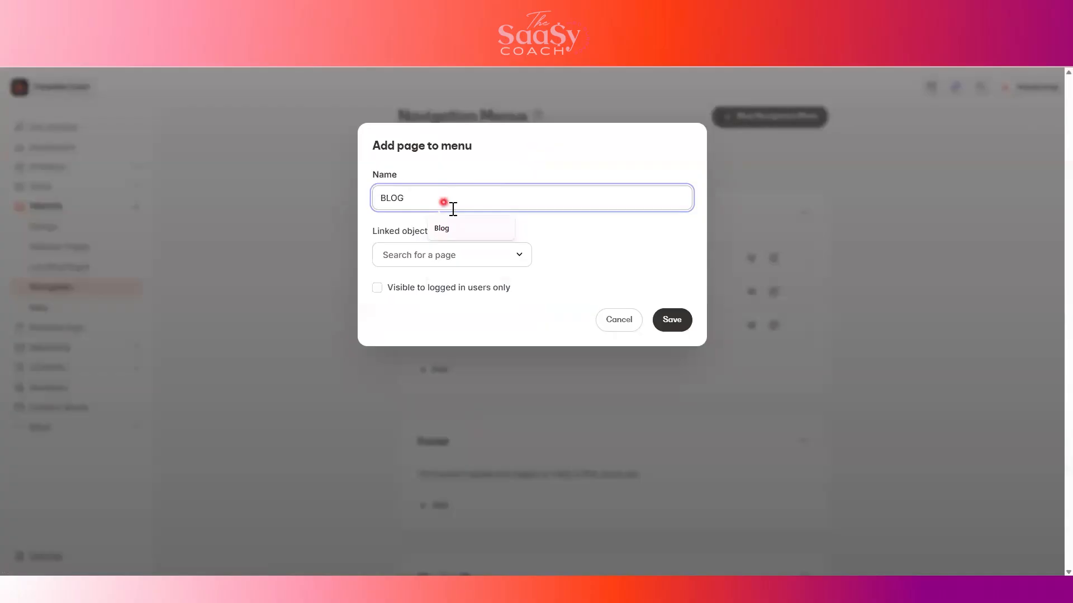
left_click(449, 257)
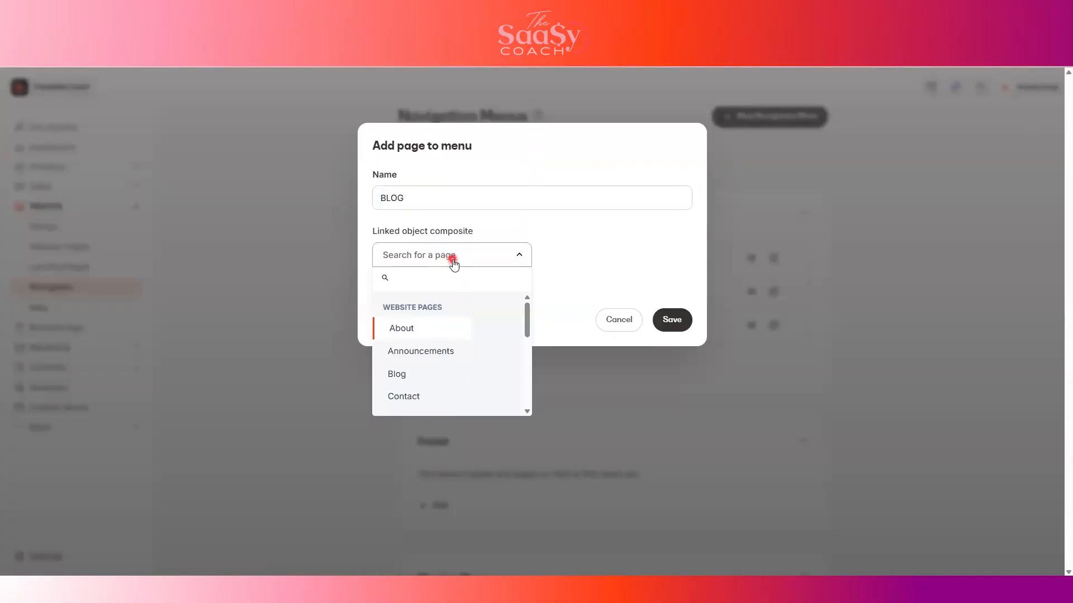
left_click(431, 373)
left_click(672, 319)
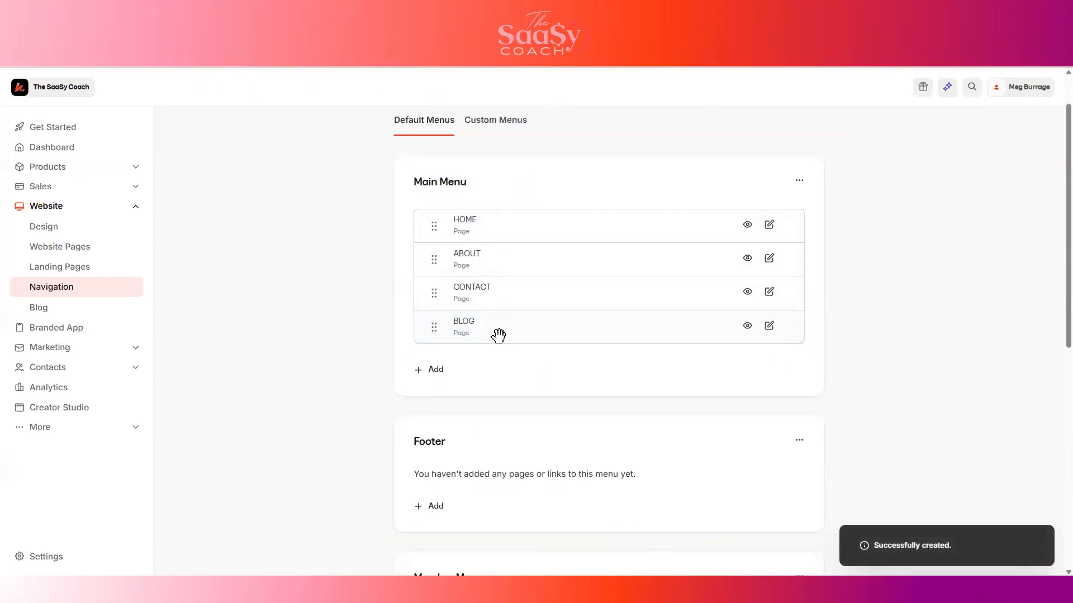
Look over the other default menus, and check the header's Menu dropdown on the live home page by following its ABOUT link.
scroll(500, 336, "down", 3)
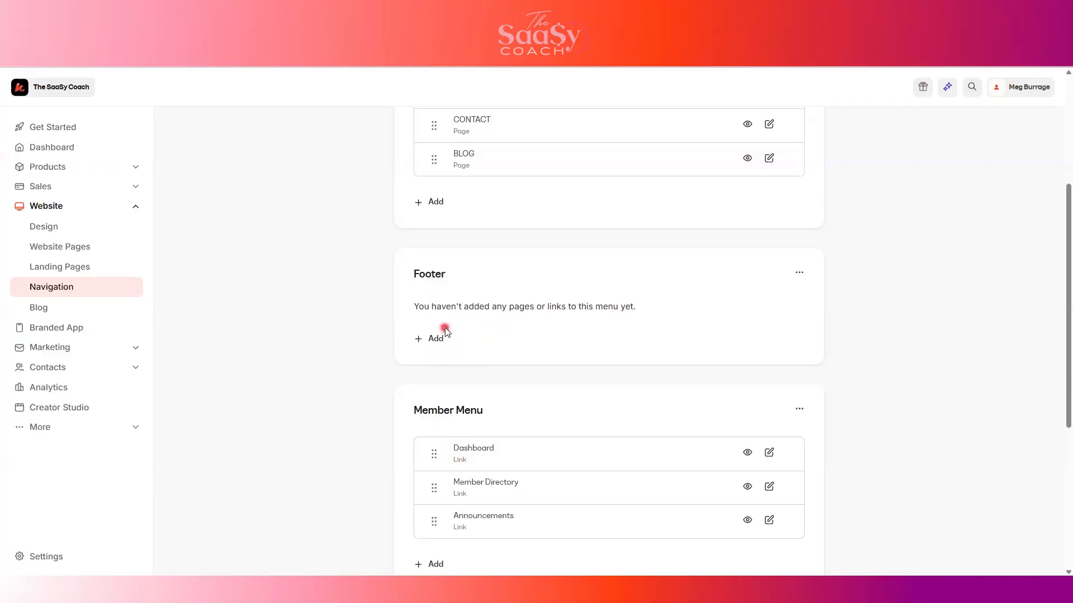
scroll(446, 330, "up", 5)
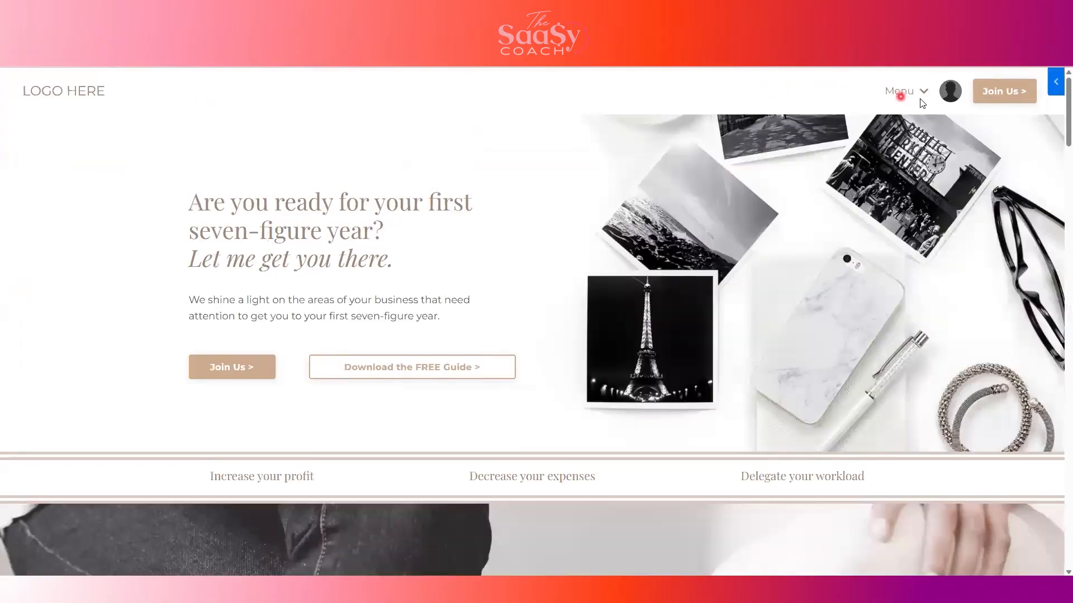
left_click(916, 95)
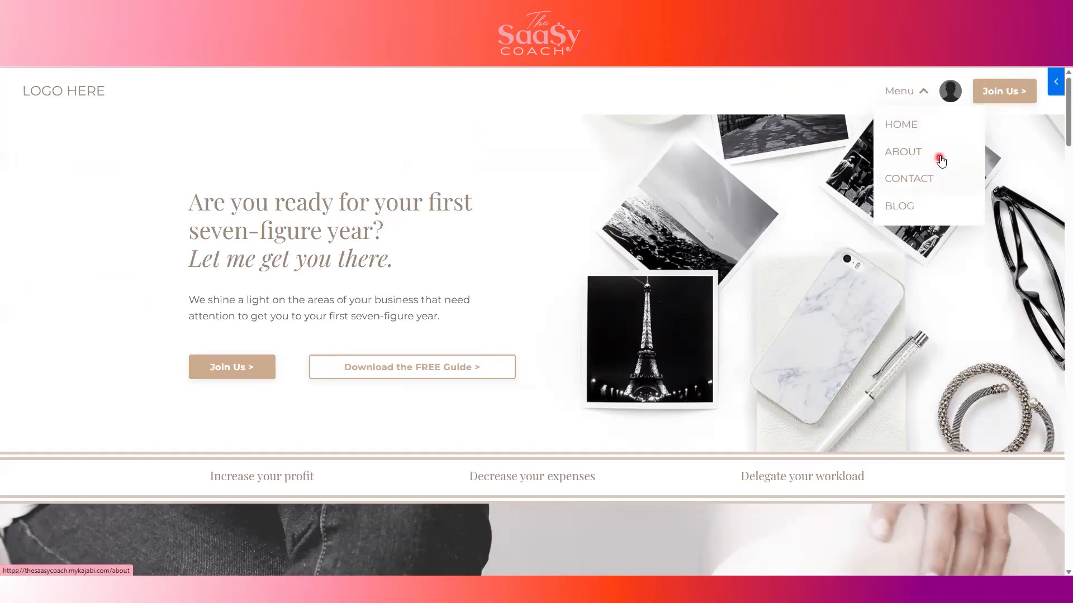
left_click(896, 152)
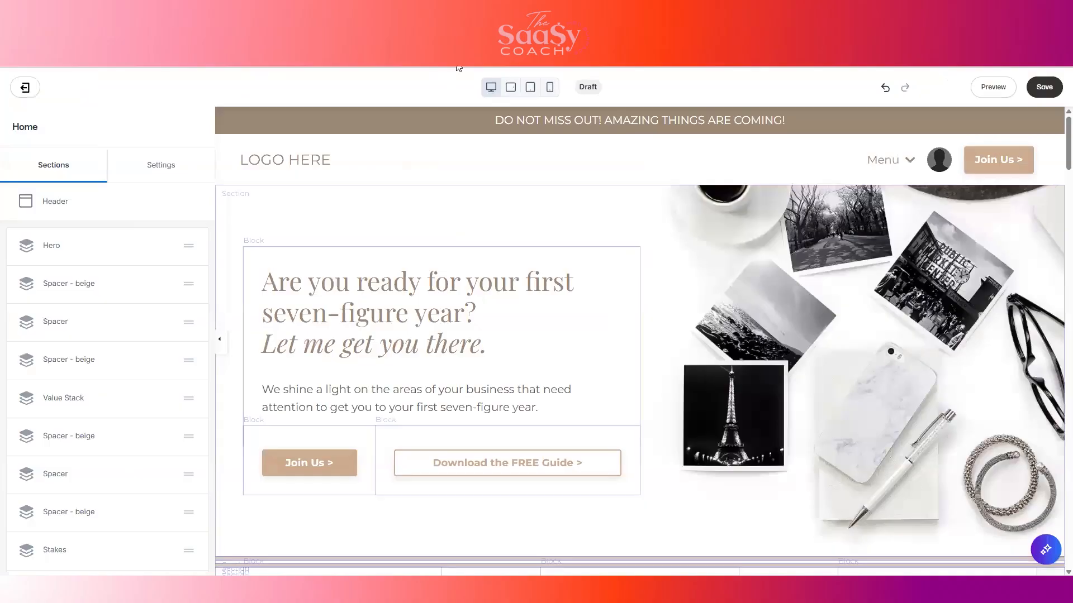
Delete the Menu dropdown block from the header of the Home page in the page editor.
left_click(896, 159)
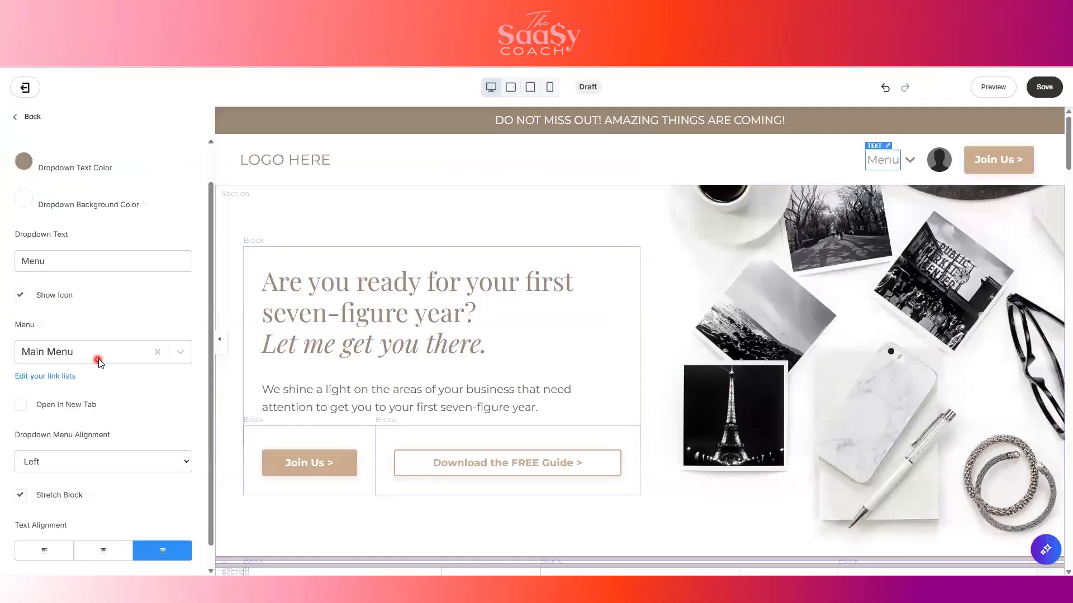
scroll(125, 466, "down", 2)
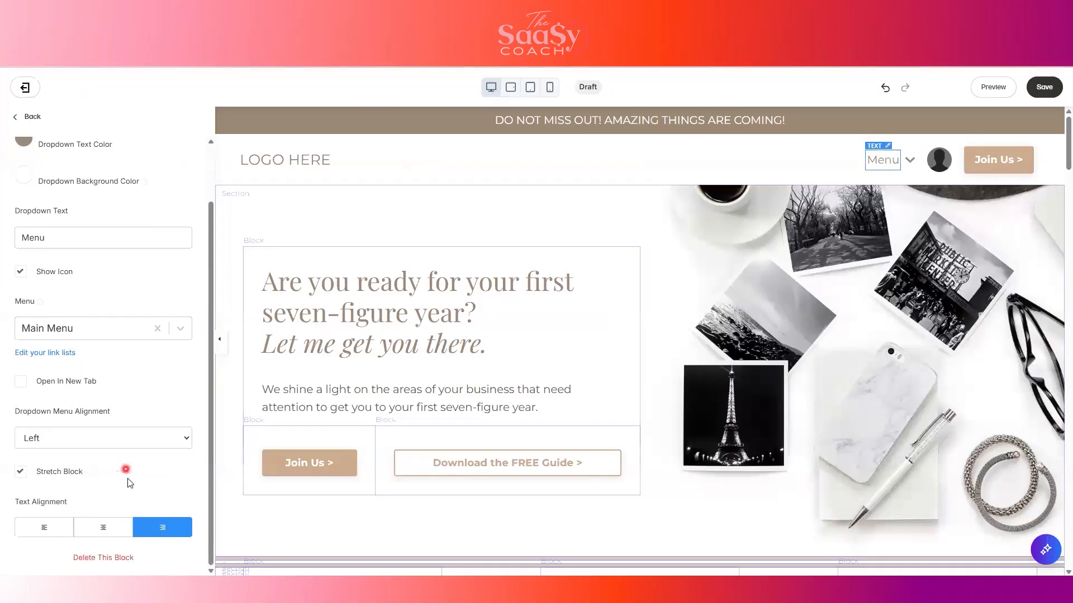
left_click(114, 558)
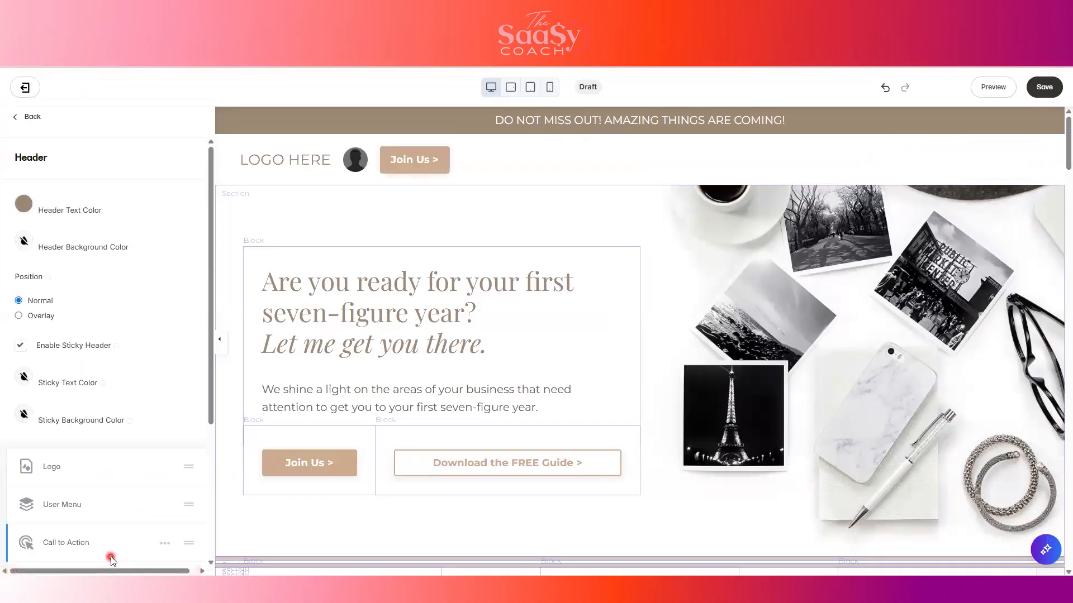
Add a regular Menu block to the header's content in place of a dropdown.
scroll(110, 560, "down", 4)
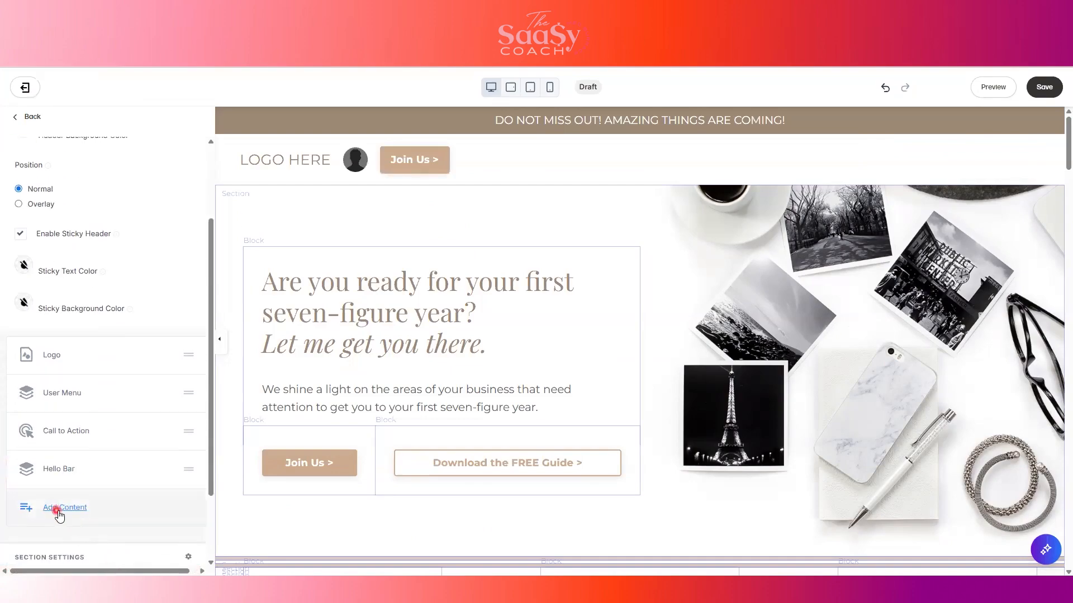
left_click(60, 508)
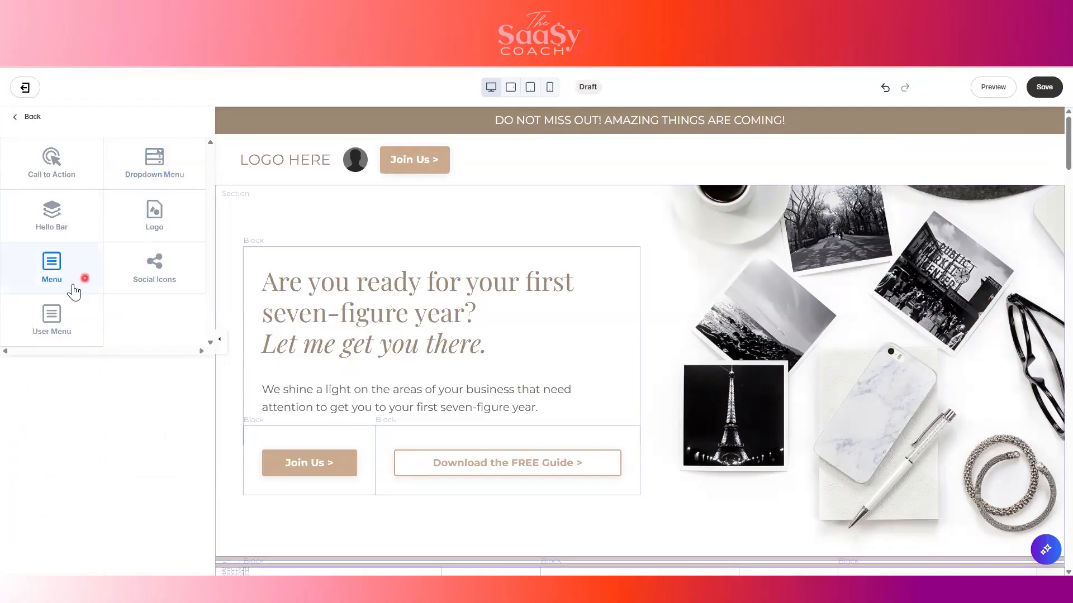
left_click(53, 268)
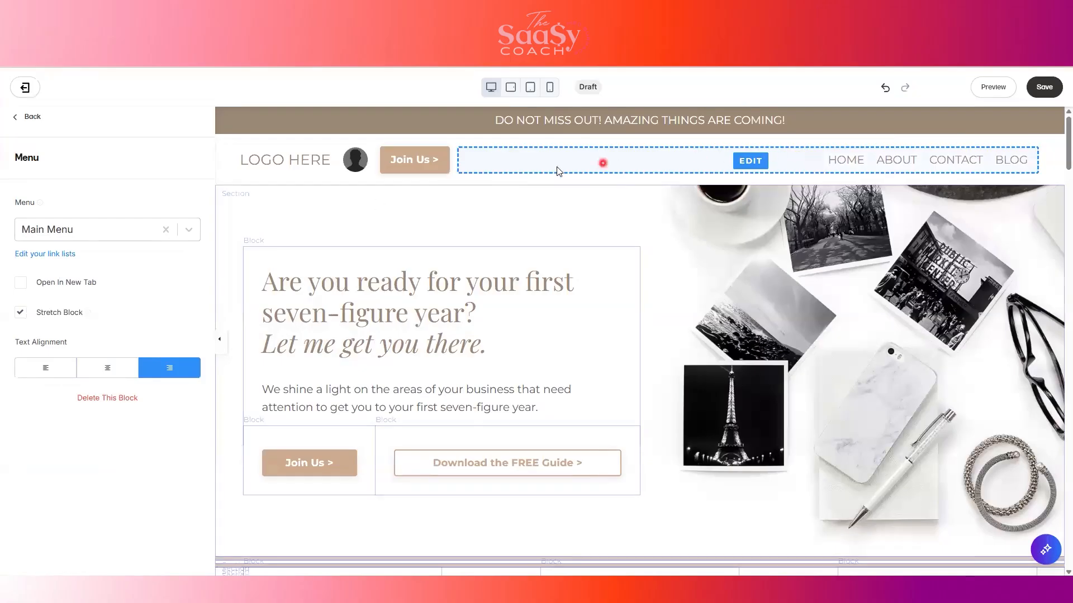
Reorder the header's content so the Menu block sits directly between Logo and User Menu.
left_click(36, 118)
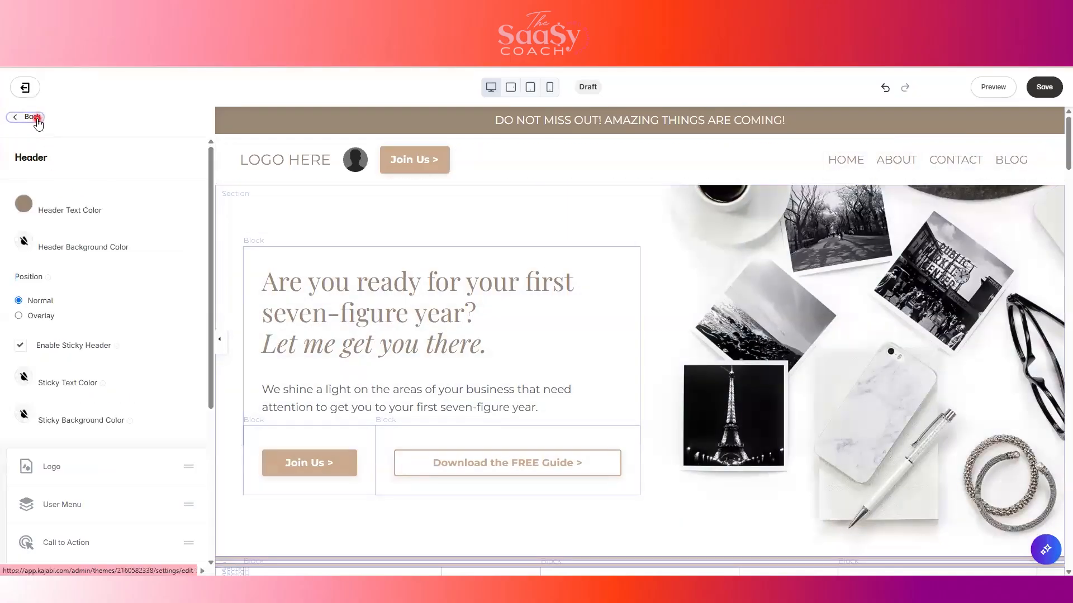
scroll(120, 248, "down", 3)
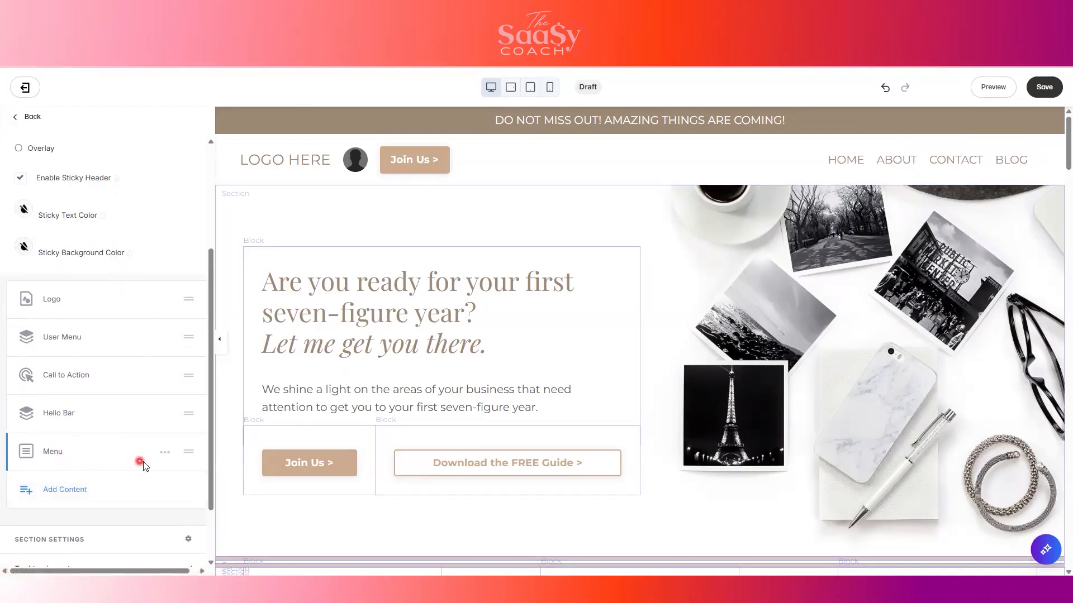
left_click_drag(189, 453, 182, 348)
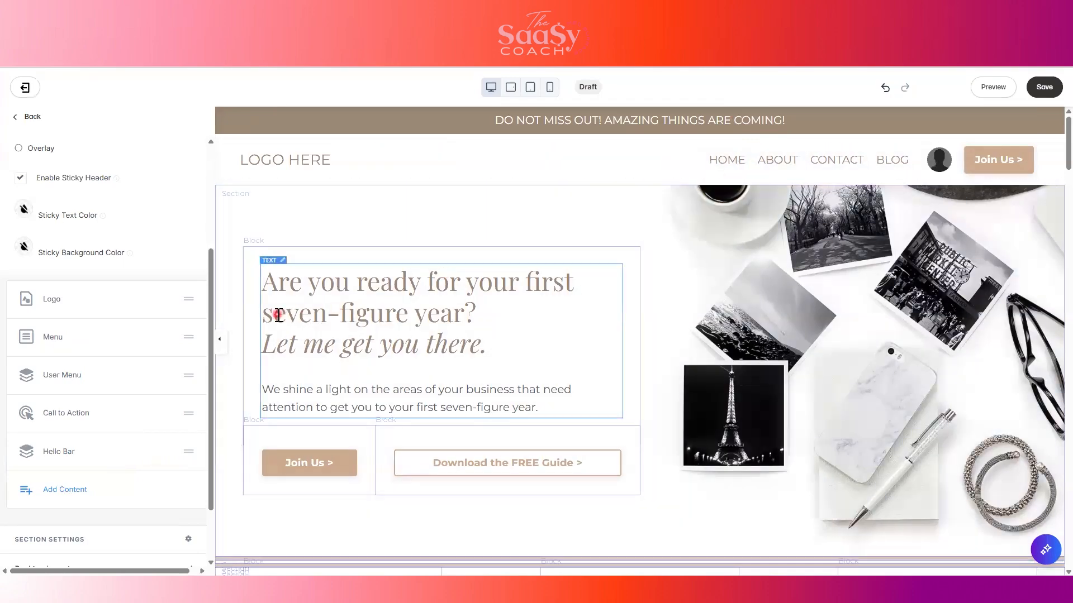
Try the header's Menu block with Stretch Block disabled, and restore the stretch with right text alignment.
left_click(55, 339)
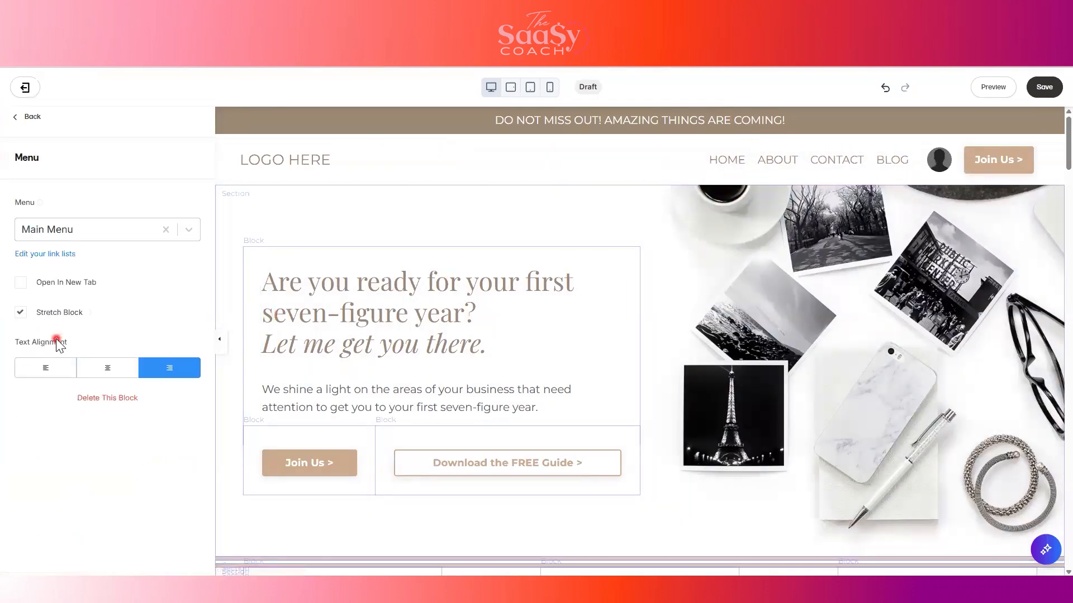
left_click(21, 314)
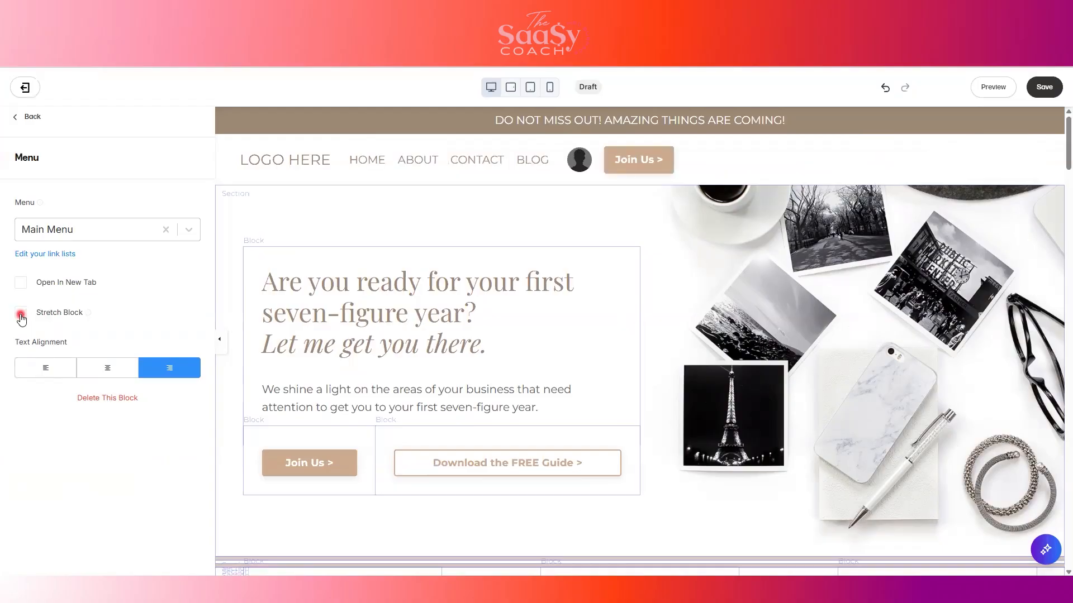
left_click(170, 371)
left_click(20, 314)
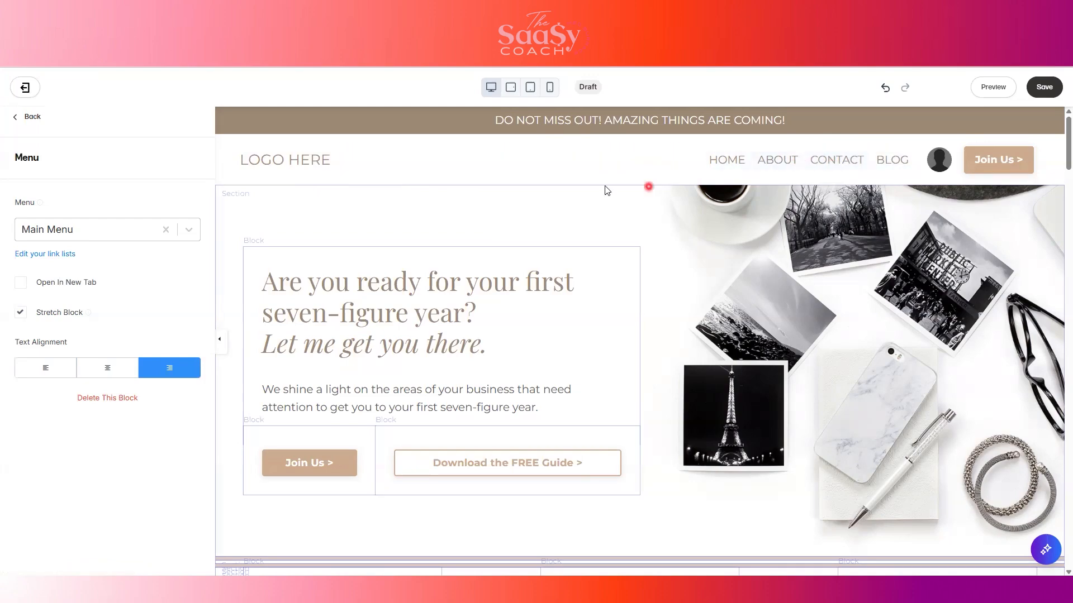
Change the header logo's type from Text to Image.
left_click(296, 164)
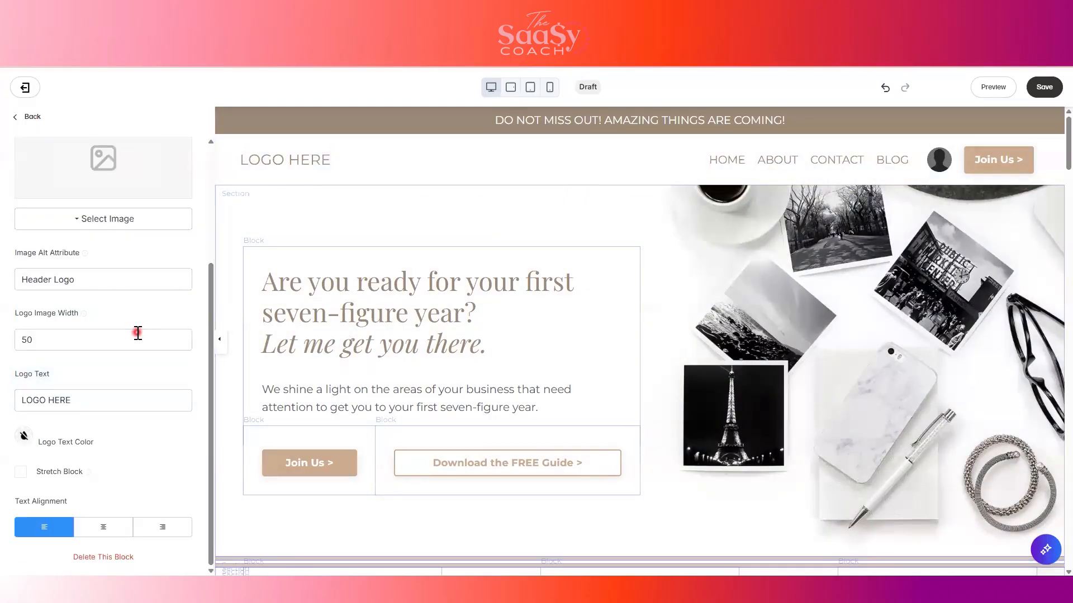
scroll(137, 333, "up", 4)
left_click(20, 241)
left_click(18, 226)
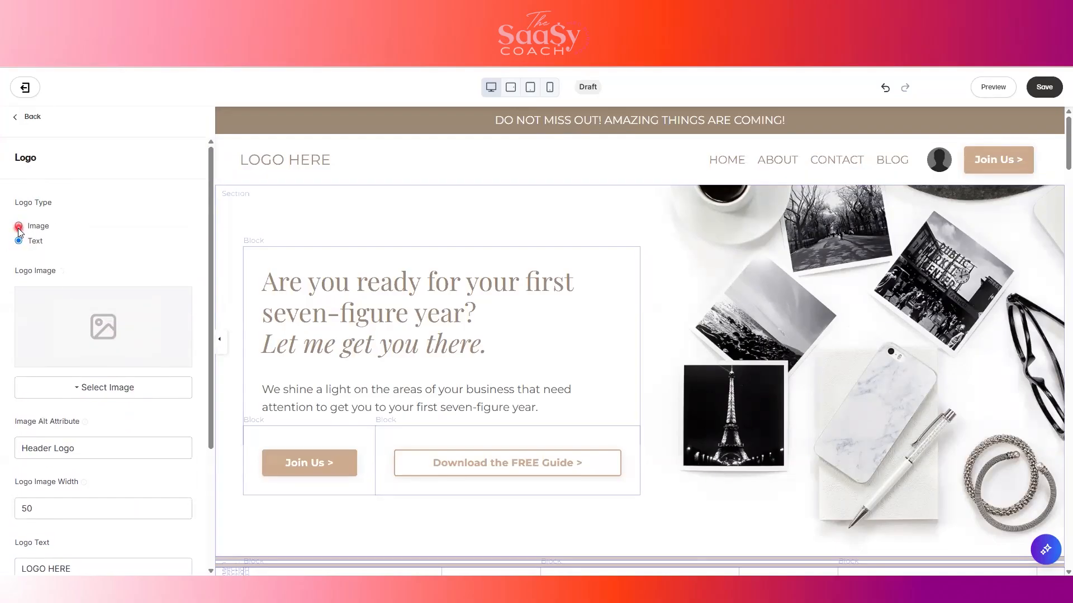
left_click(18, 227)
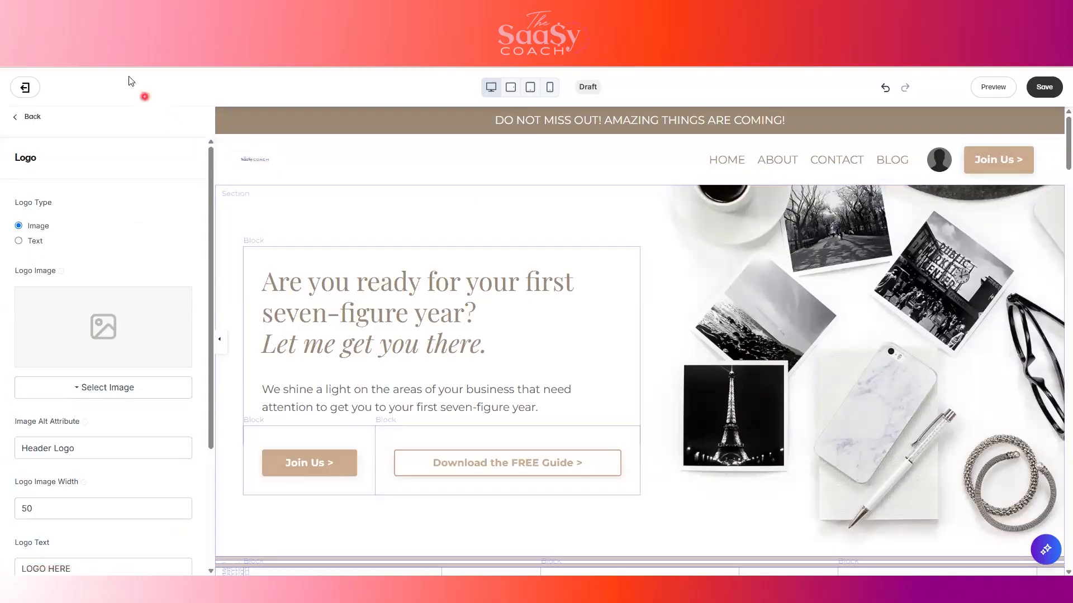
Open the site's settings in a separate browser tab and go to Site Details.
left_click(86, 56)
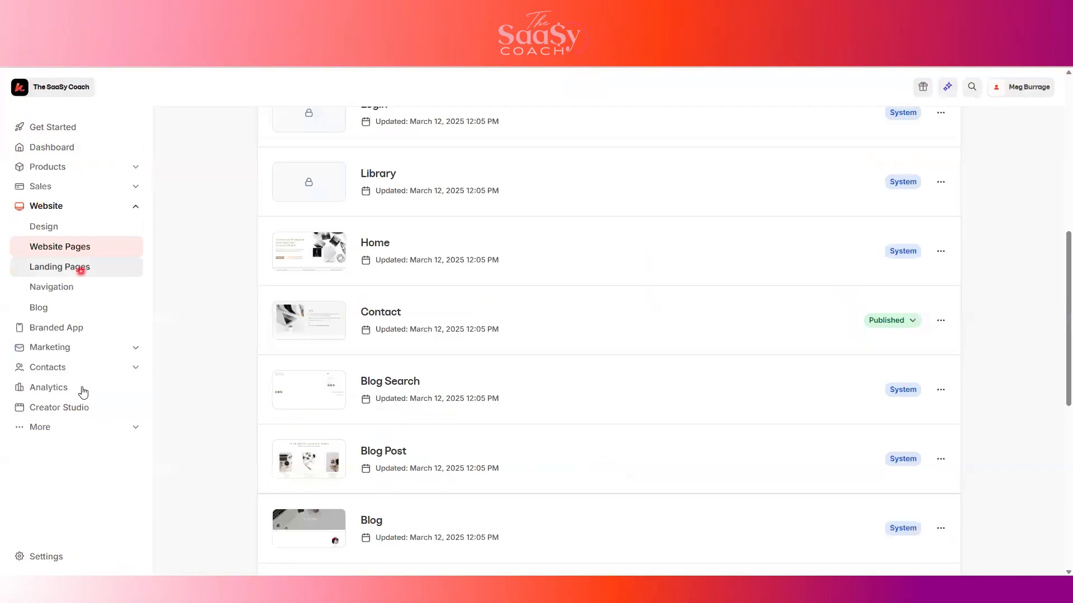
right_click(51, 559)
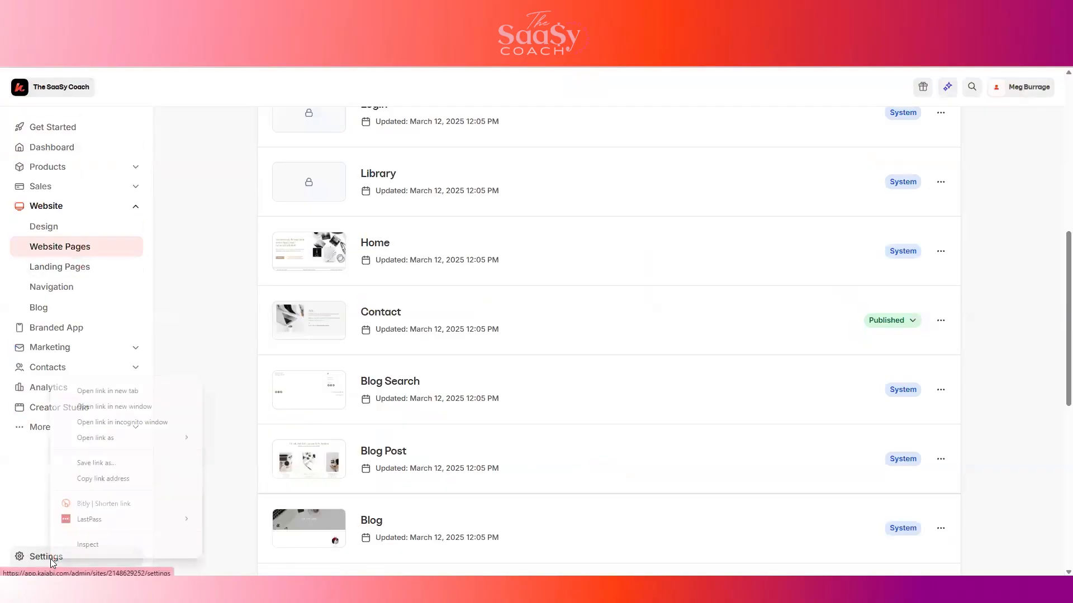
left_click(98, 392)
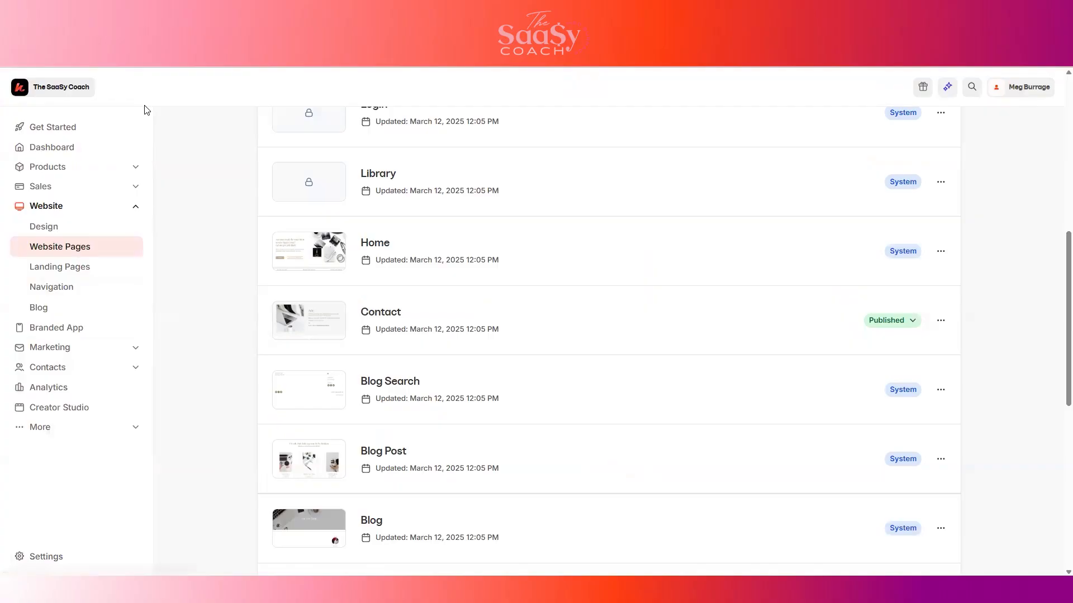
left_click(167, 11)
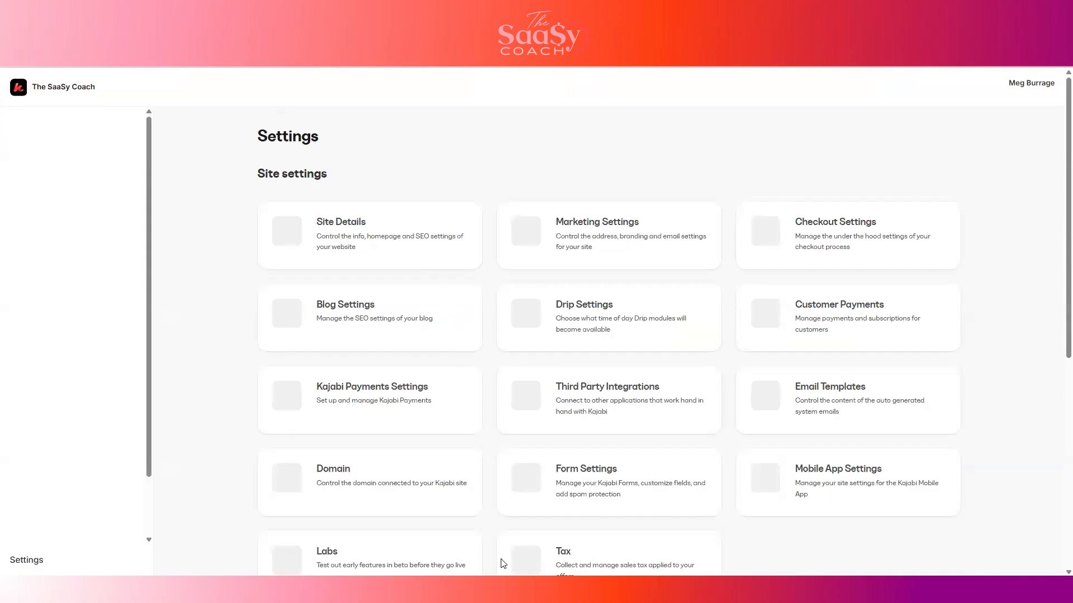
left_click(427, 274)
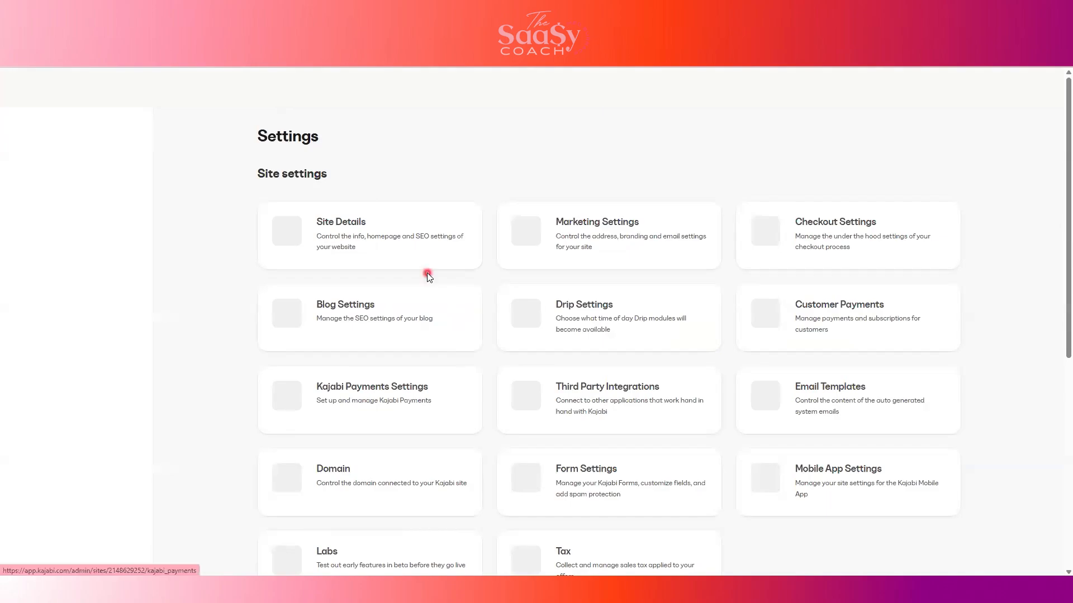
left_click(358, 236)
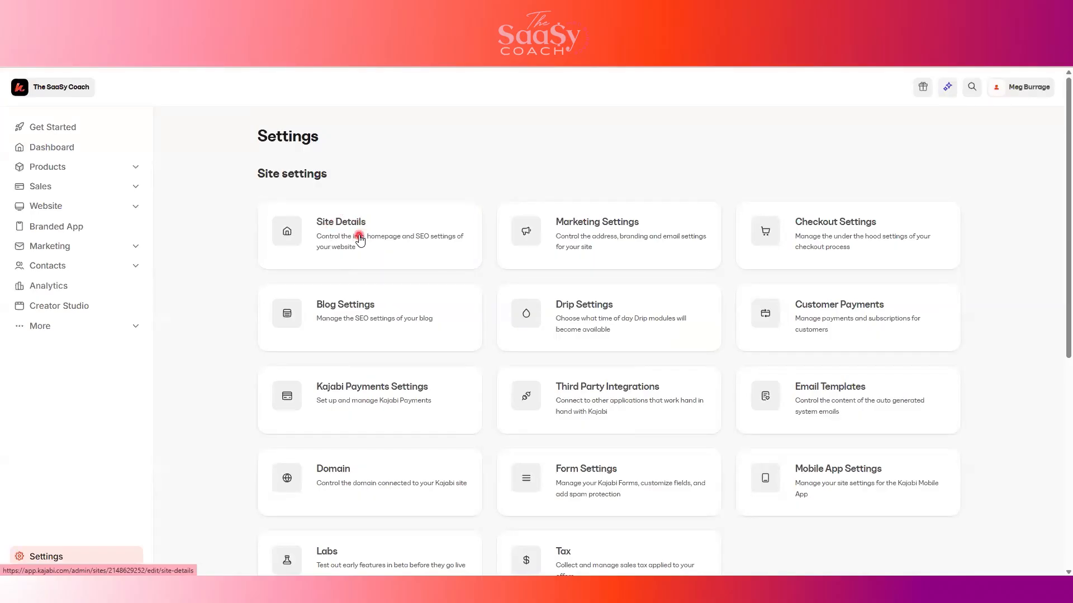
left_click(358, 234)
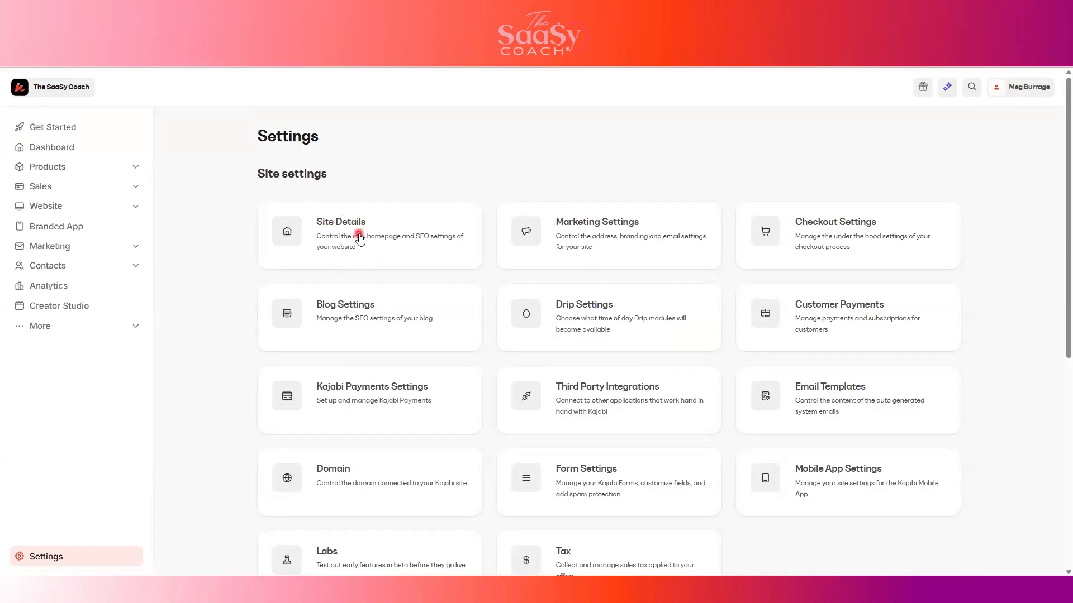
Review the Branding logo, favicon and default color palette in Site Details, and return to the page editor.
scroll(359, 235, "down", 1)
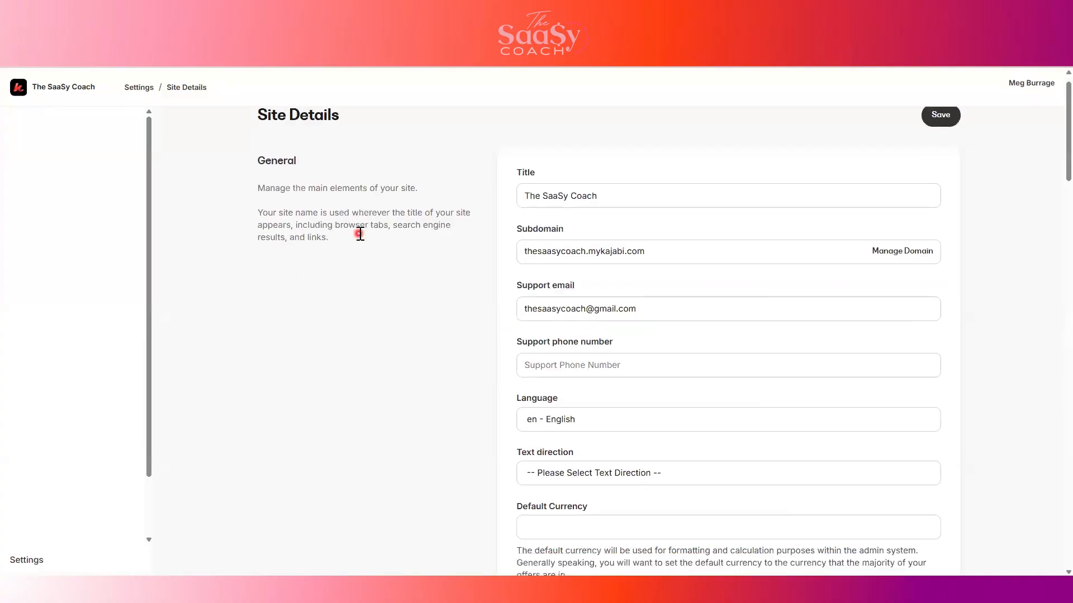
scroll(359, 236, "down", 10)
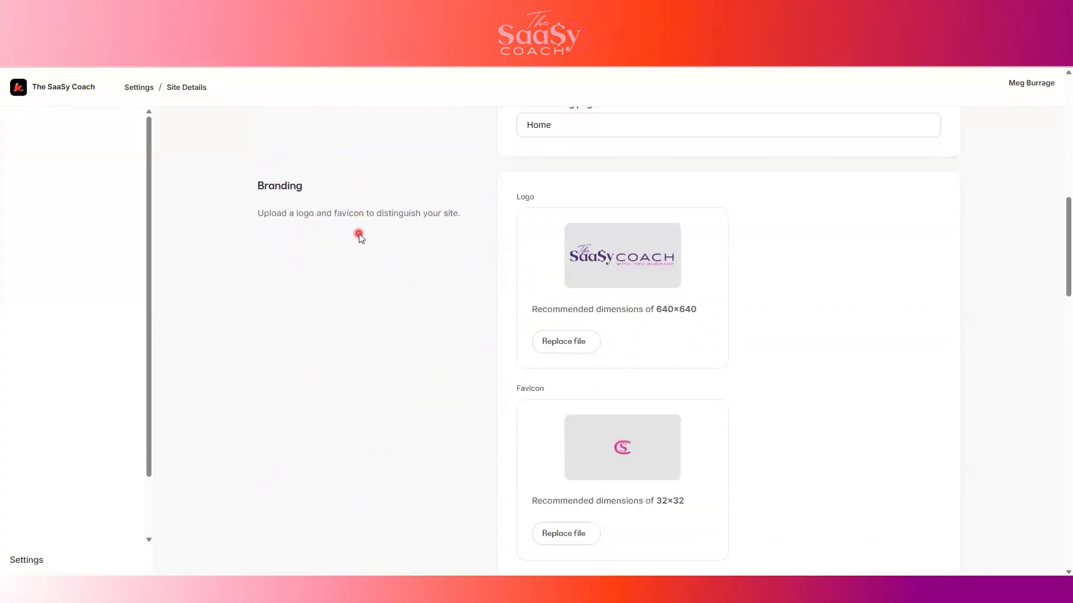
scroll(565, 229, "up", 10)
scroll(563, 218, "down", 3)
scroll(564, 223, "down", 7)
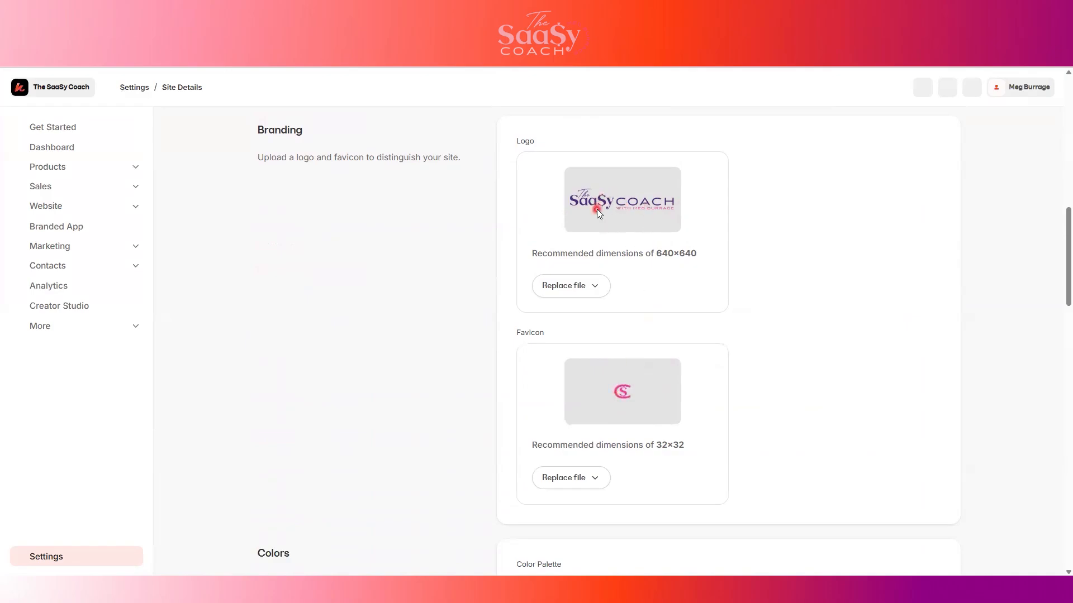
scroll(598, 224, "down", 4)
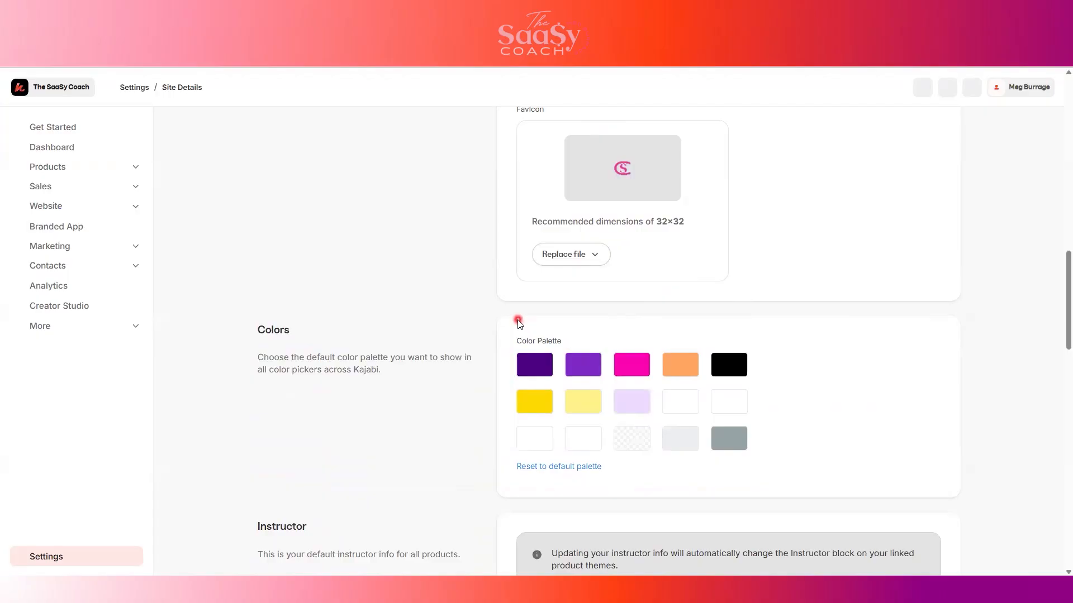
scroll(518, 323, "up", 2)
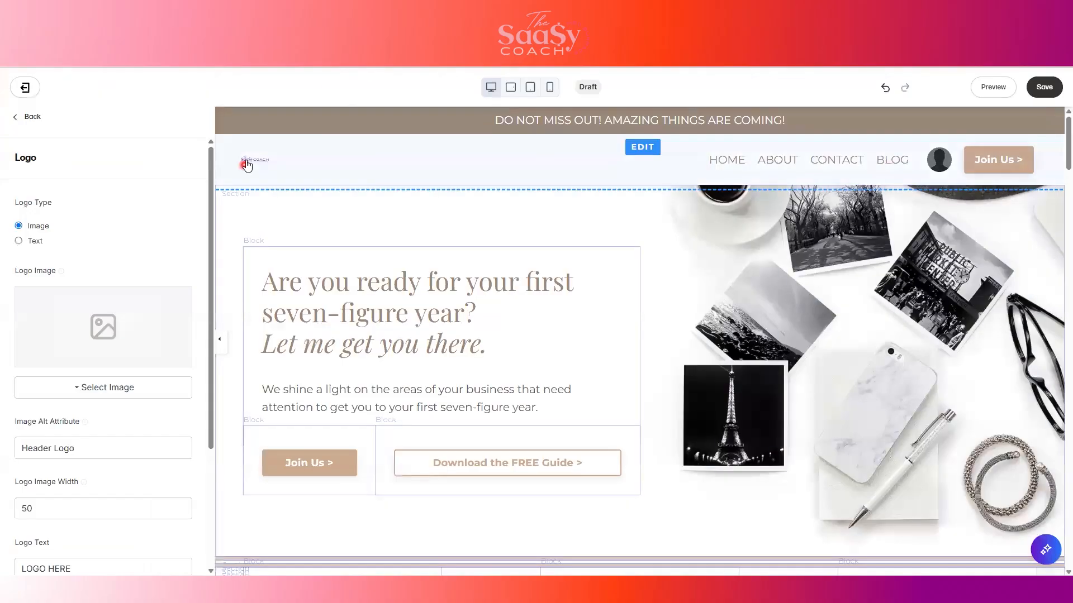
Set the header logo's image width to 200.
scroll(113, 255, "down", 2)
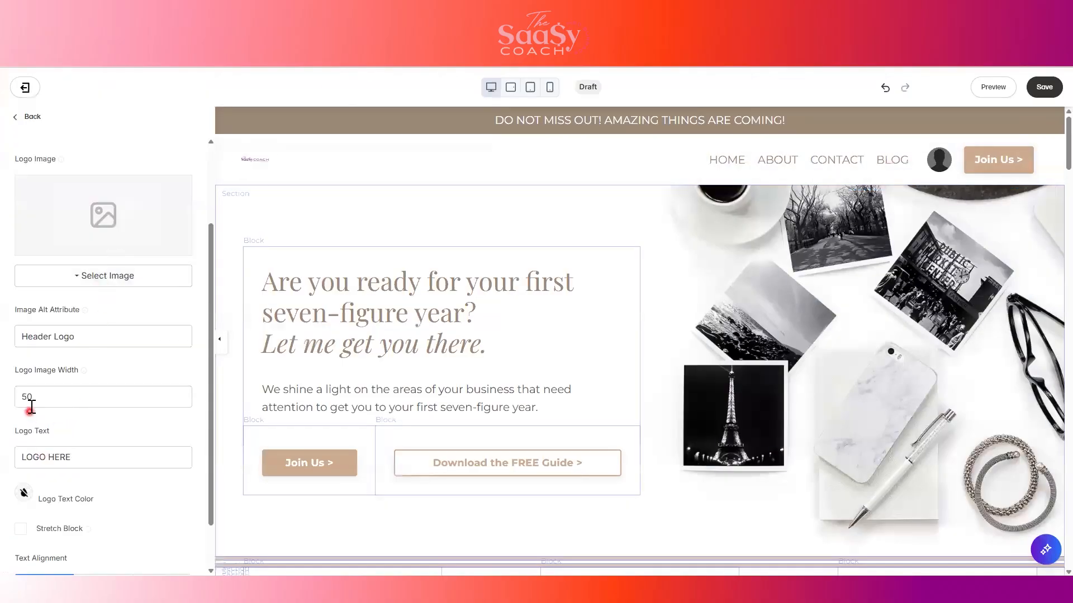
left_click_drag(36, 398, 7, 401)
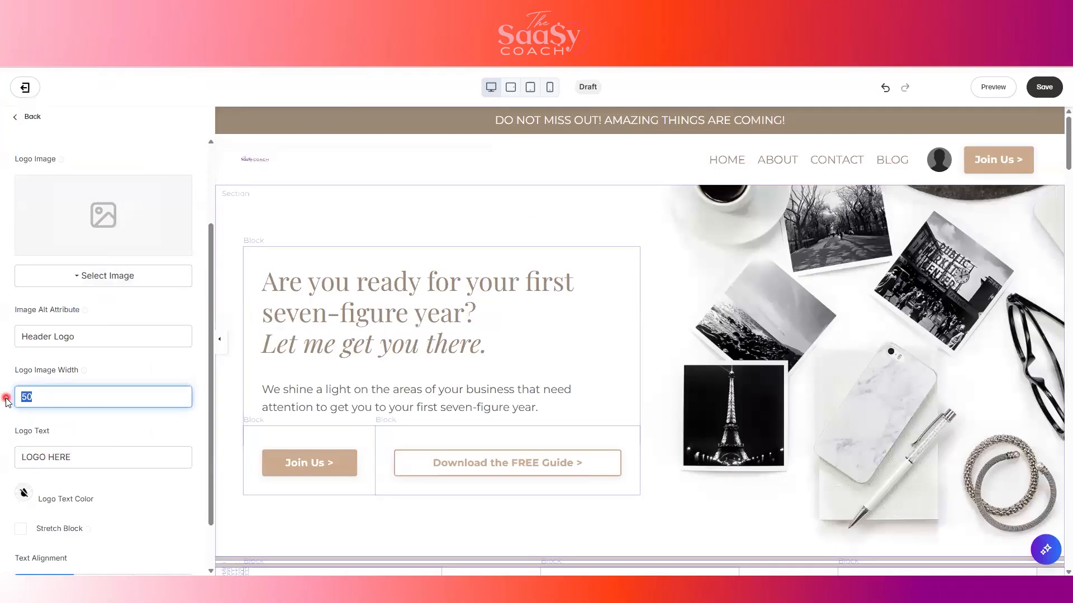
type("2")
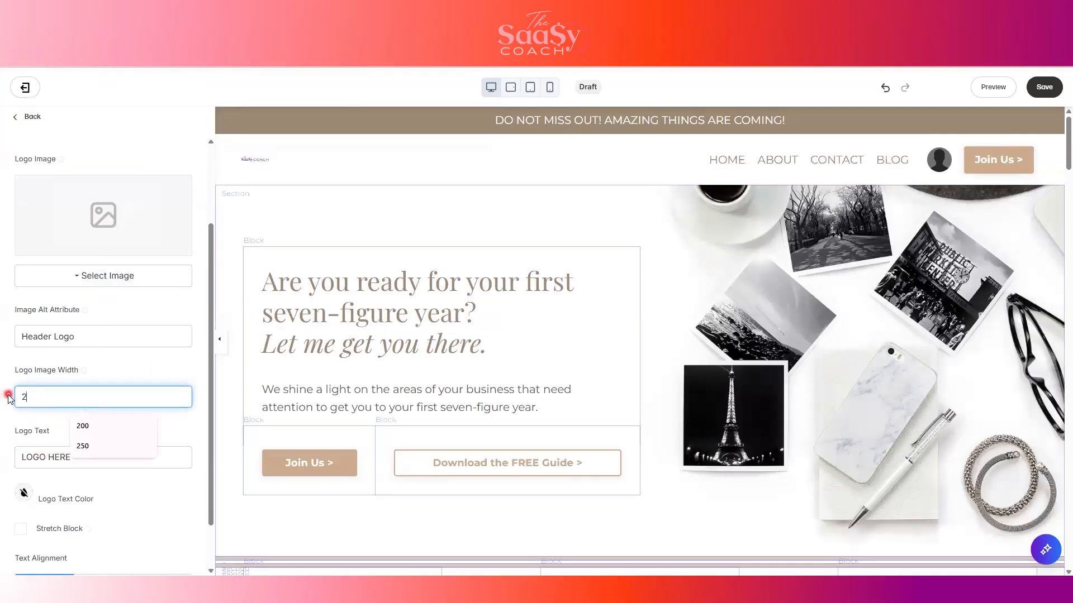
type("00")
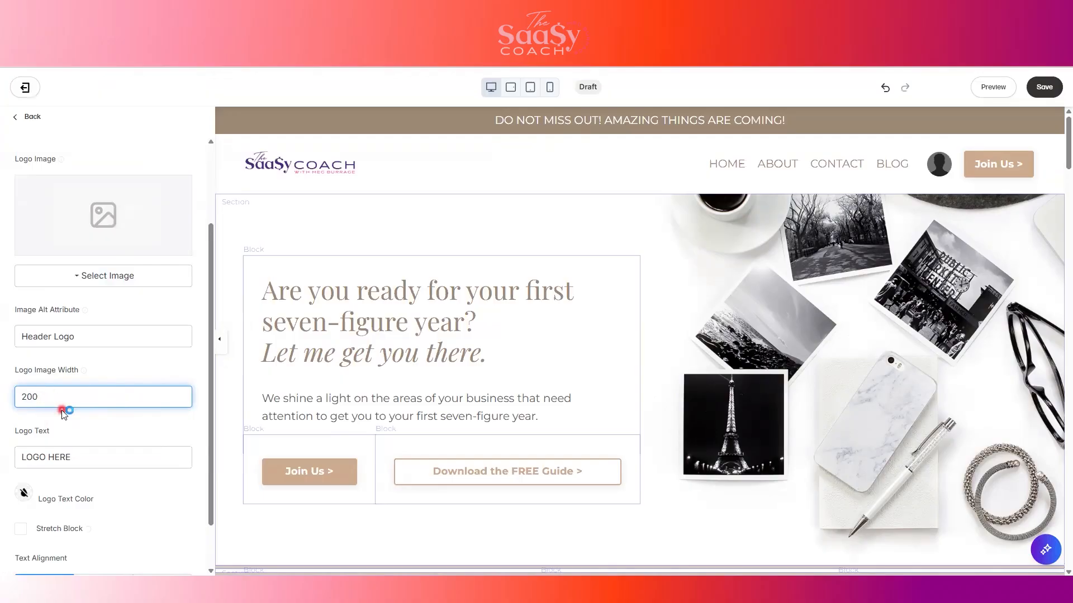
Try the header logo with type Text, and switch it back to Image.
scroll(62, 410, "up", 2)
scroll(61, 410, "down", 3)
scroll(61, 410, "up", 3)
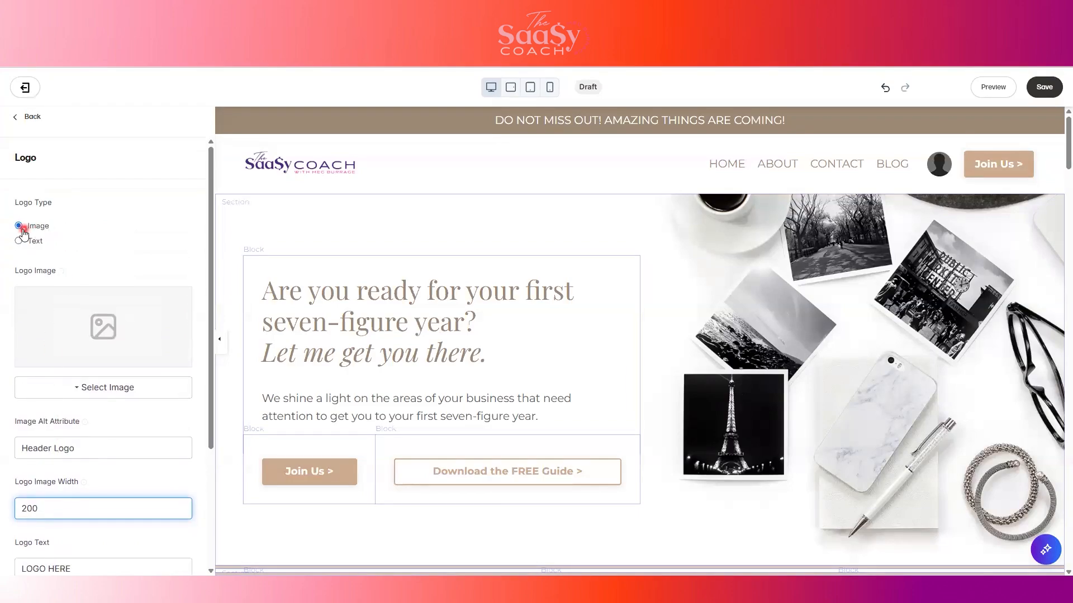
left_click(20, 241)
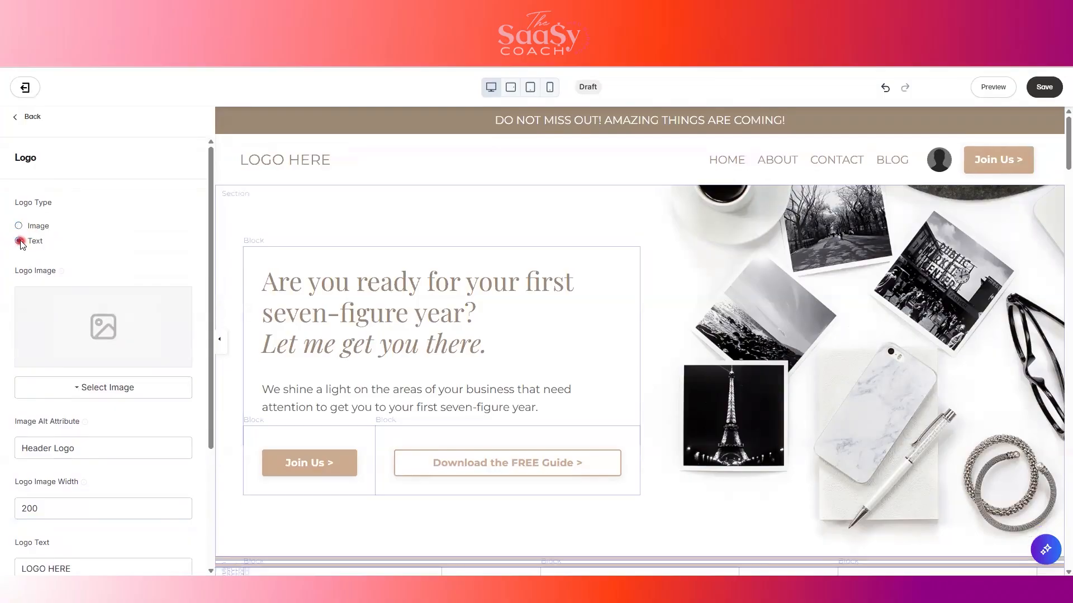
left_click(19, 227)
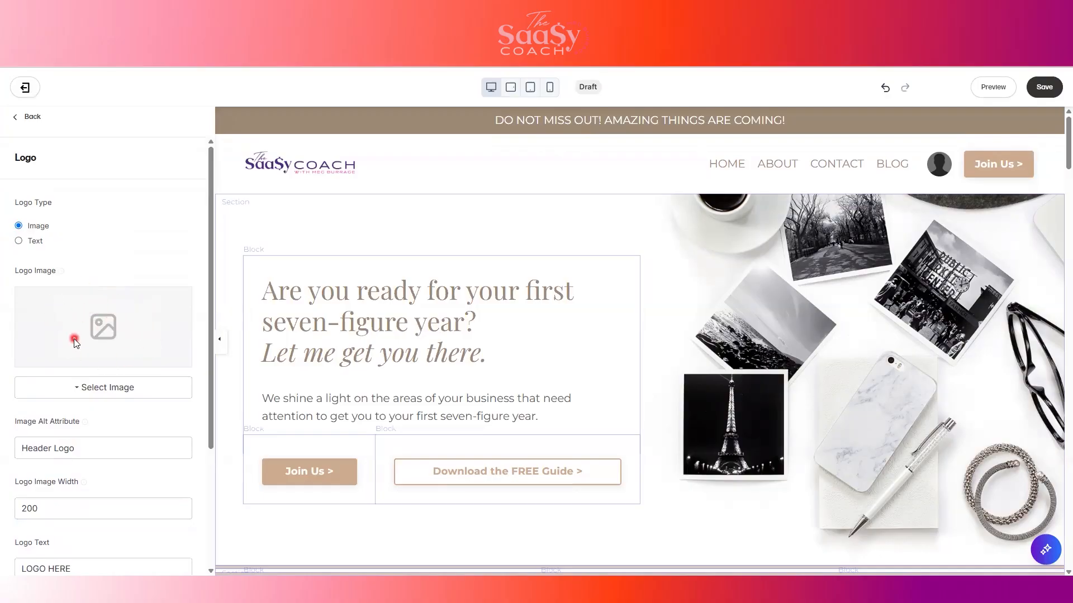
Open the header's Hello Bar block and check its text and color settings.
left_click(25, 117)
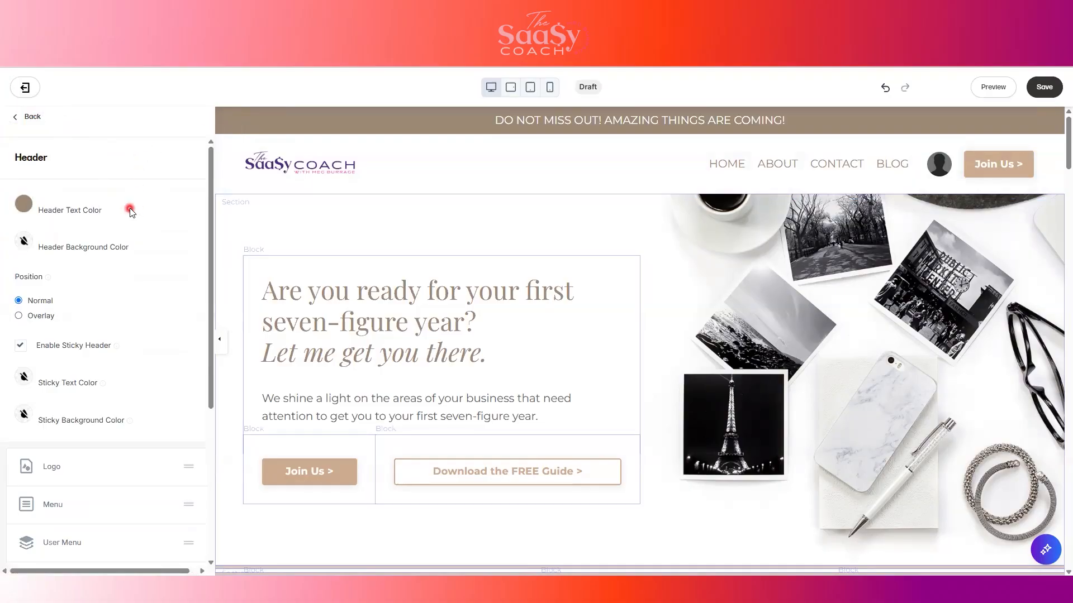
scroll(129, 210, "down", 3)
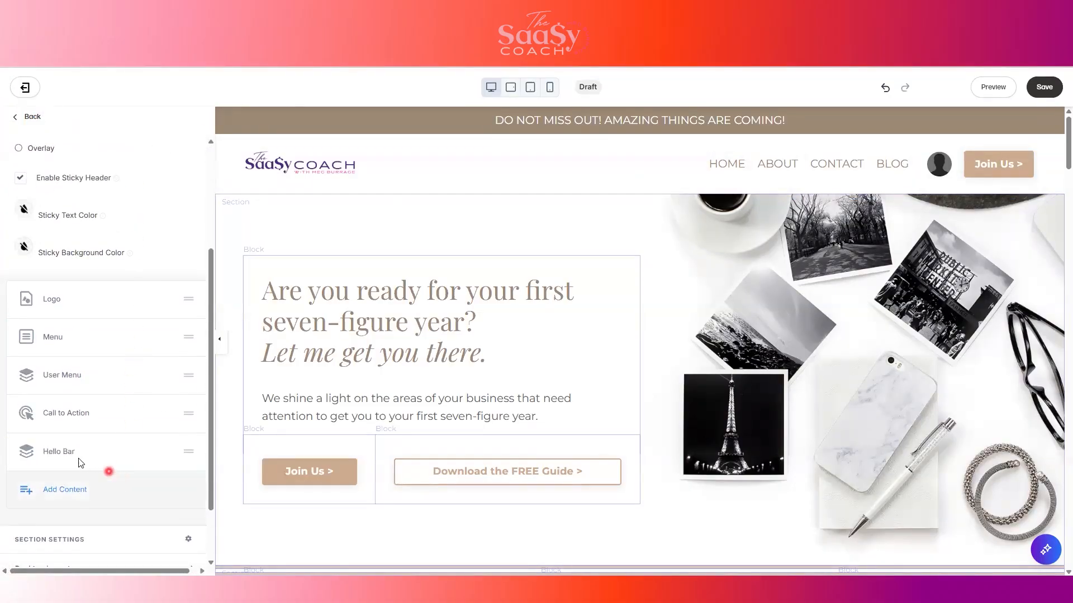
left_click(59, 451)
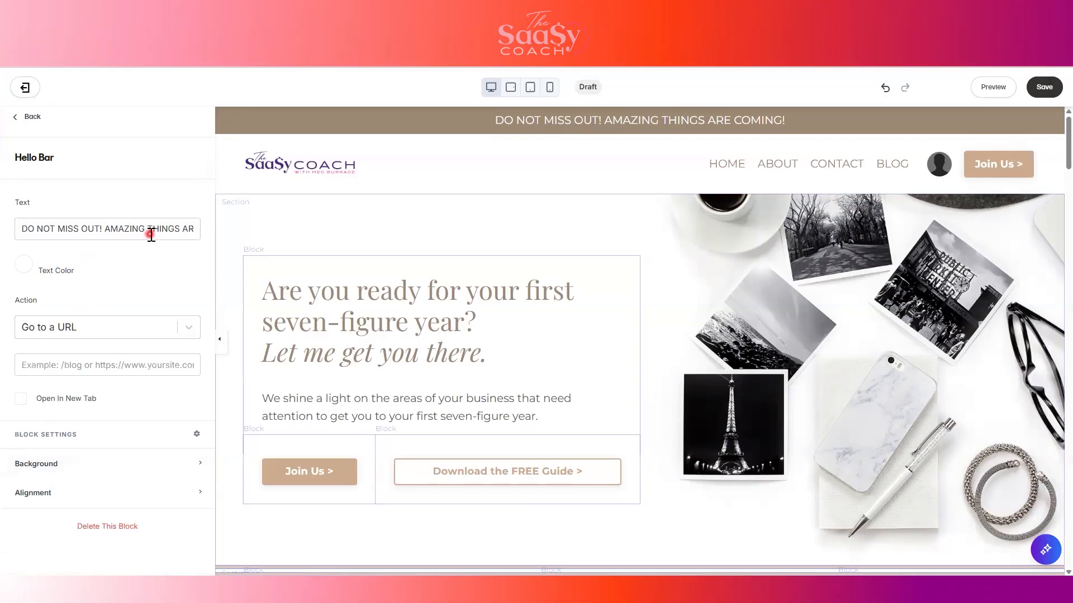
left_click(23, 269)
left_click(232, 119)
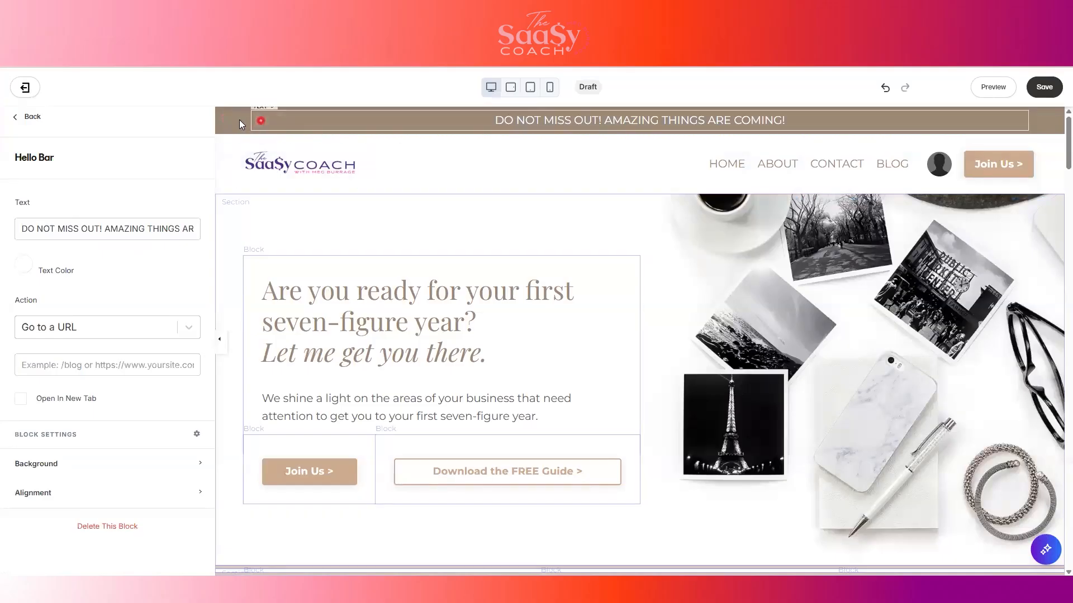
Change the Style Guide's Primary Color to the palette purple (RGB 125, 41, 199) and save the page.
left_click(28, 119)
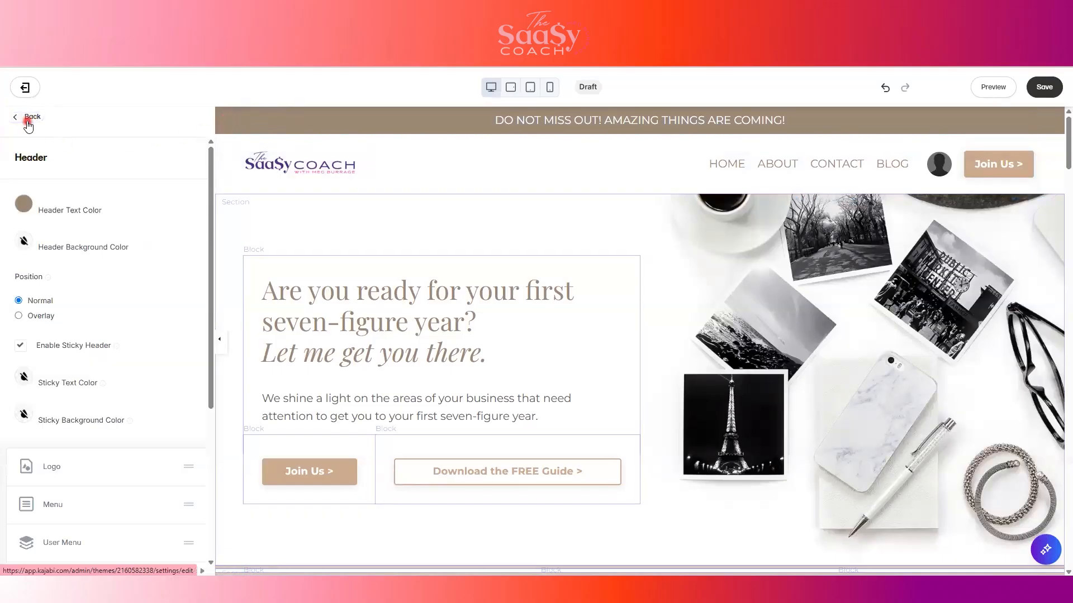
left_click(29, 121)
left_click(161, 164)
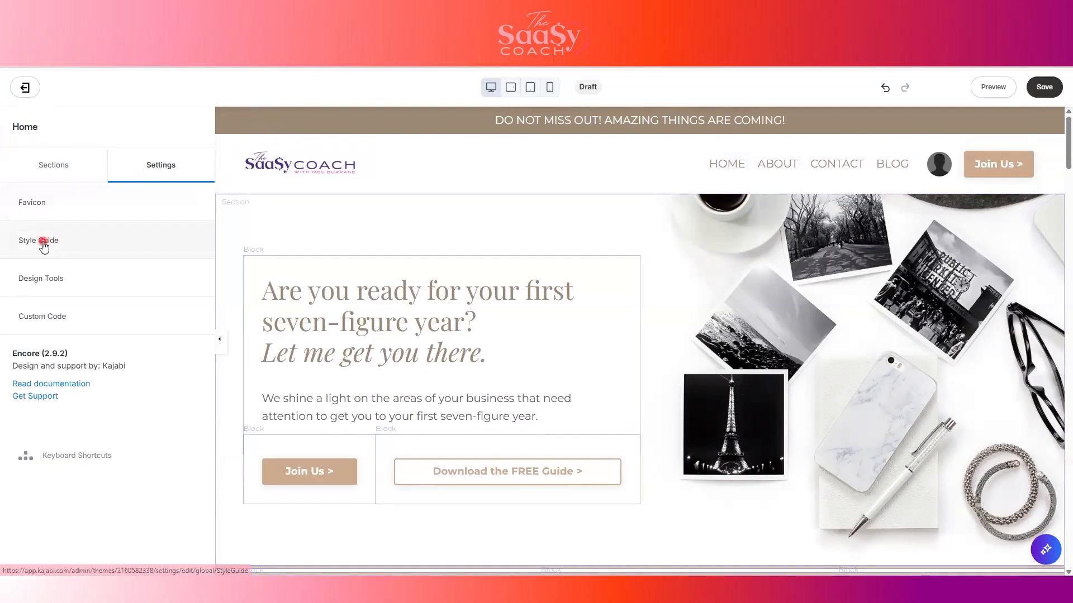
left_click(44, 241)
scroll(42, 241, "down", 3)
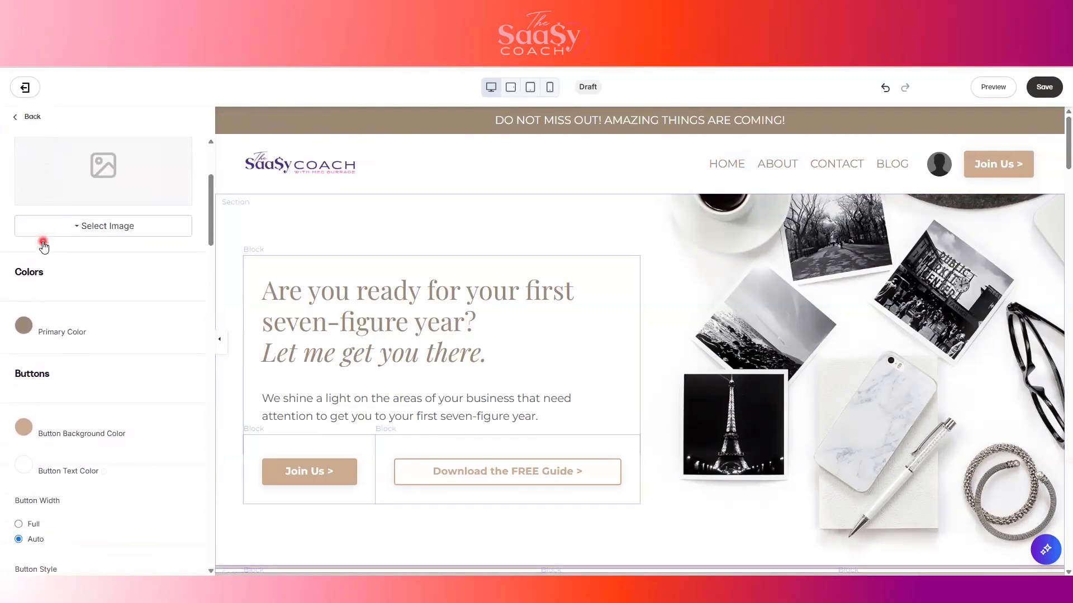
left_click(25, 325)
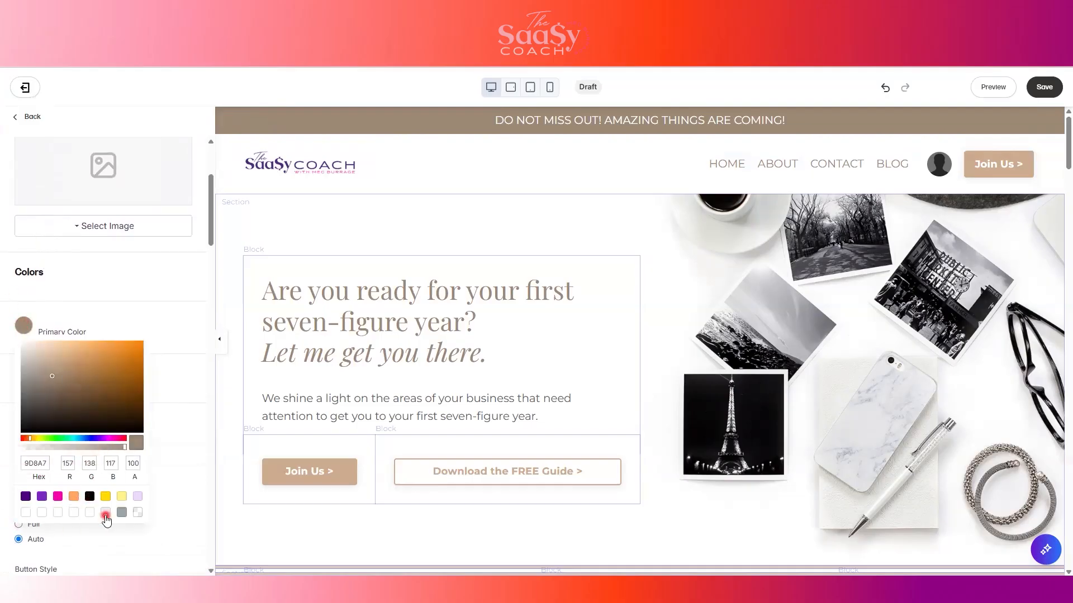
left_click(42, 497)
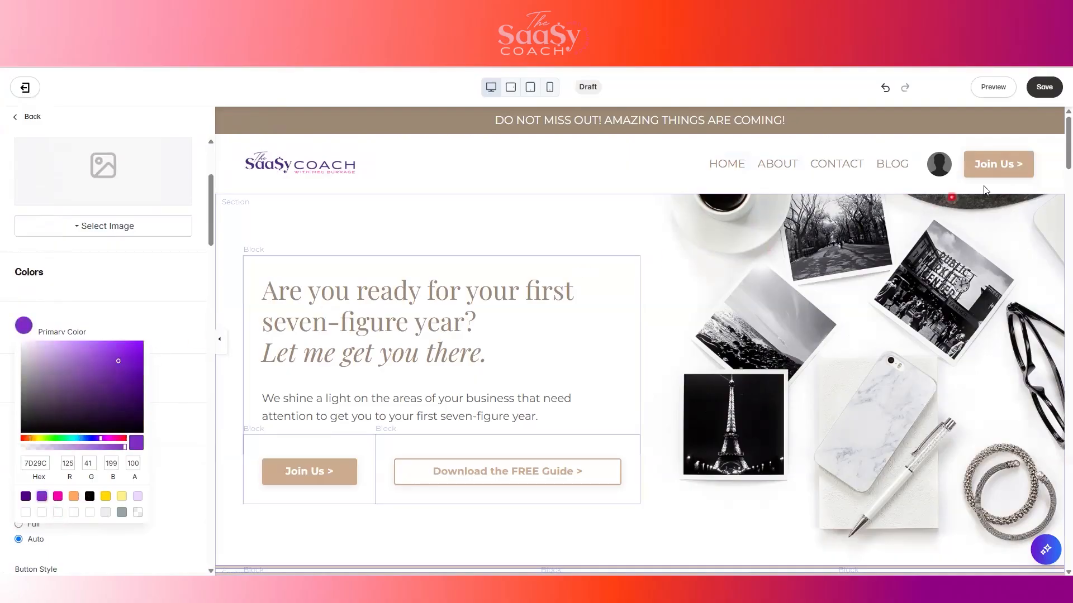
left_click(1041, 89)
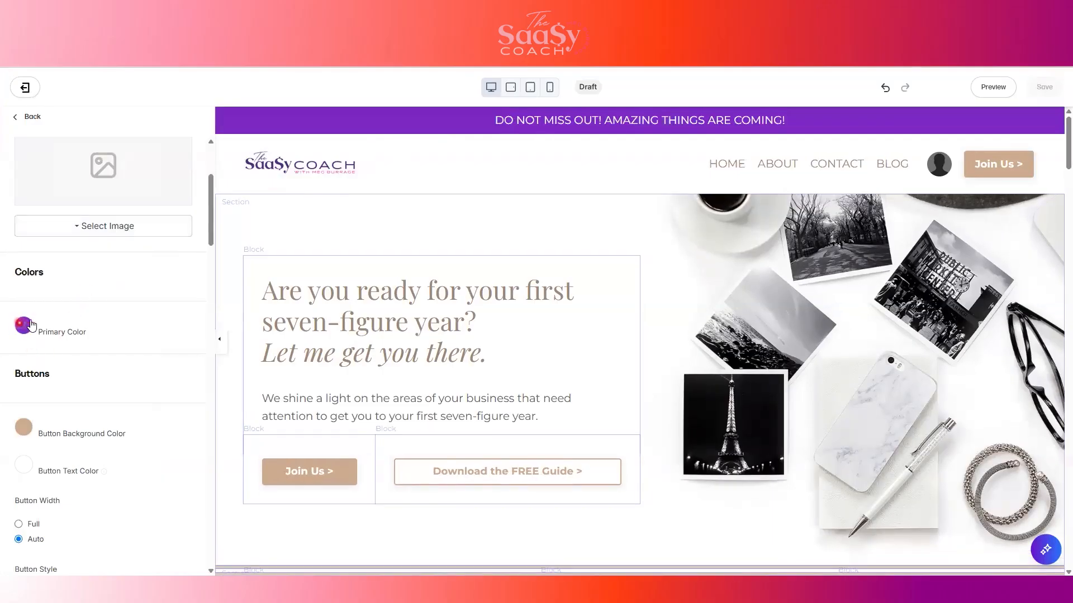
Set the action of the header's Hello Bar block to Go to a Landing Page.
left_click(31, 117)
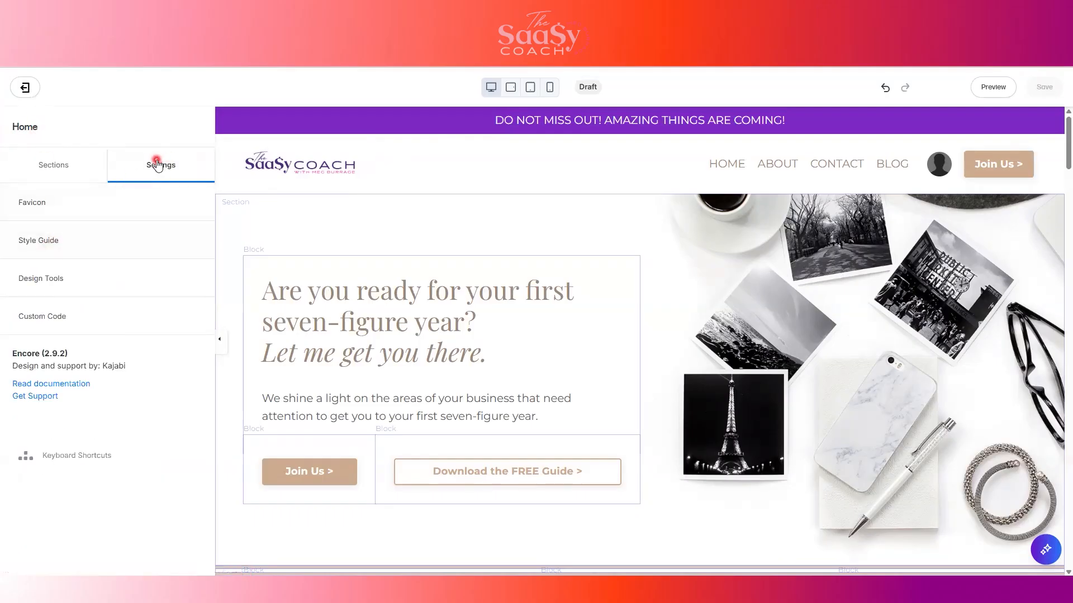
left_click(55, 170)
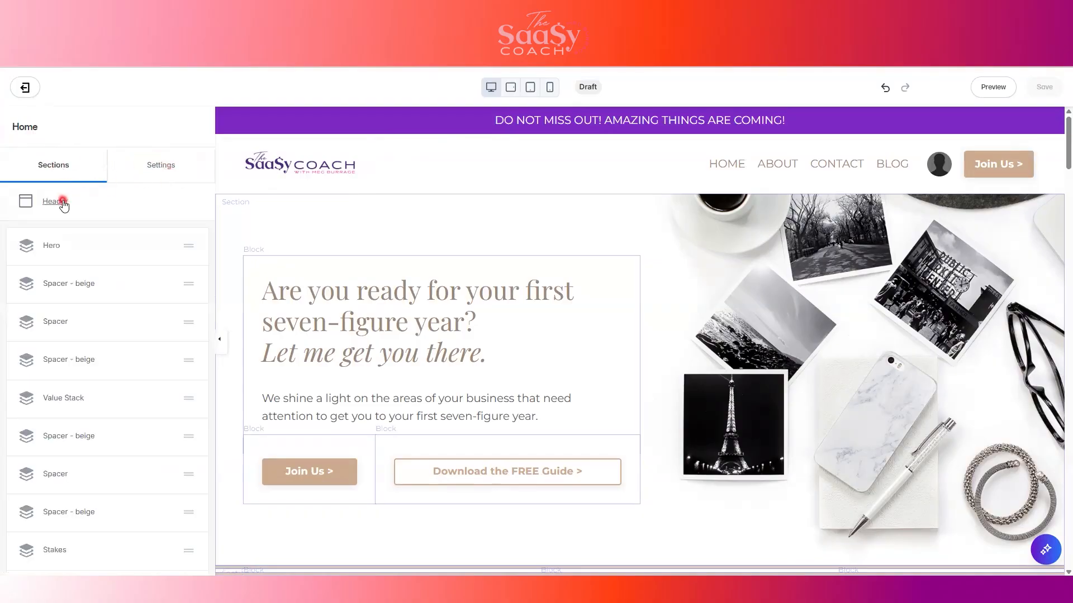
left_click(62, 201)
scroll(61, 200, "down", 4)
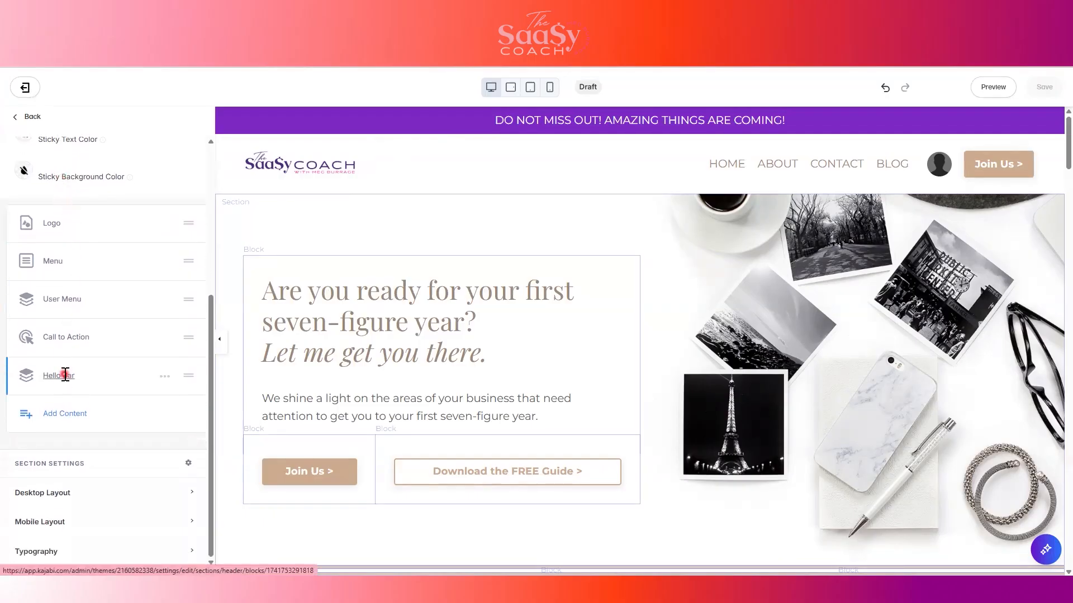
left_click(65, 374)
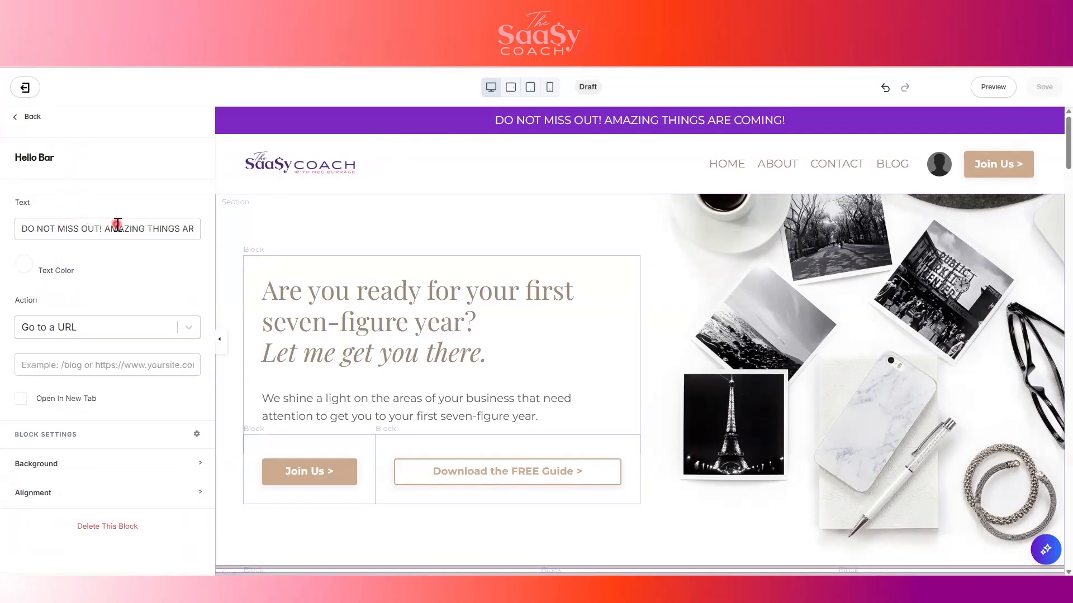
left_click(187, 333)
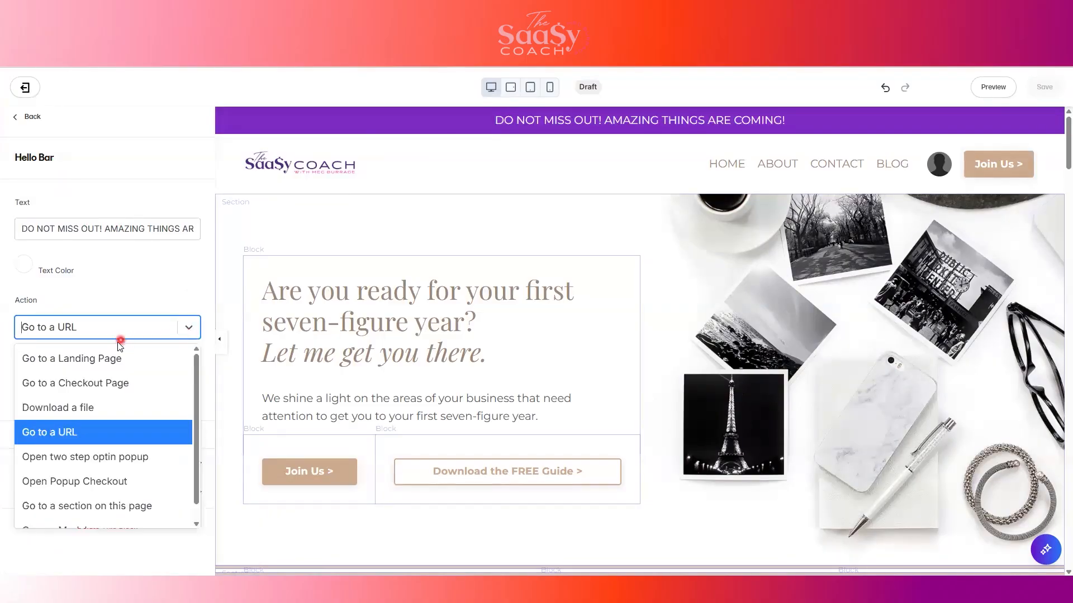
left_click(66, 361)
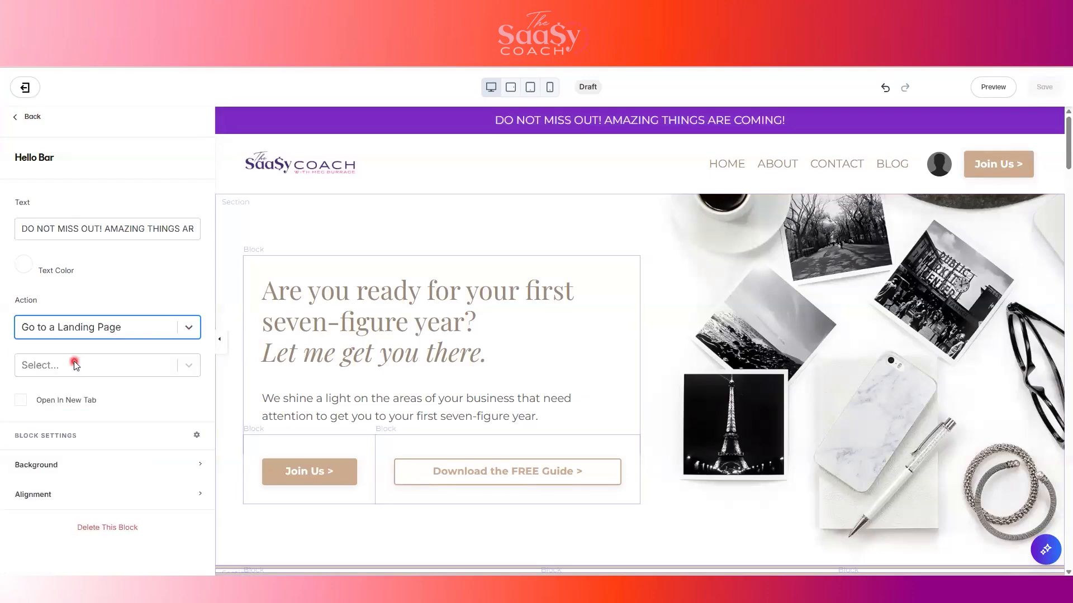
Change the Hello Bar block's action to Open two step optin popup and return to the header settings.
left_click(190, 331)
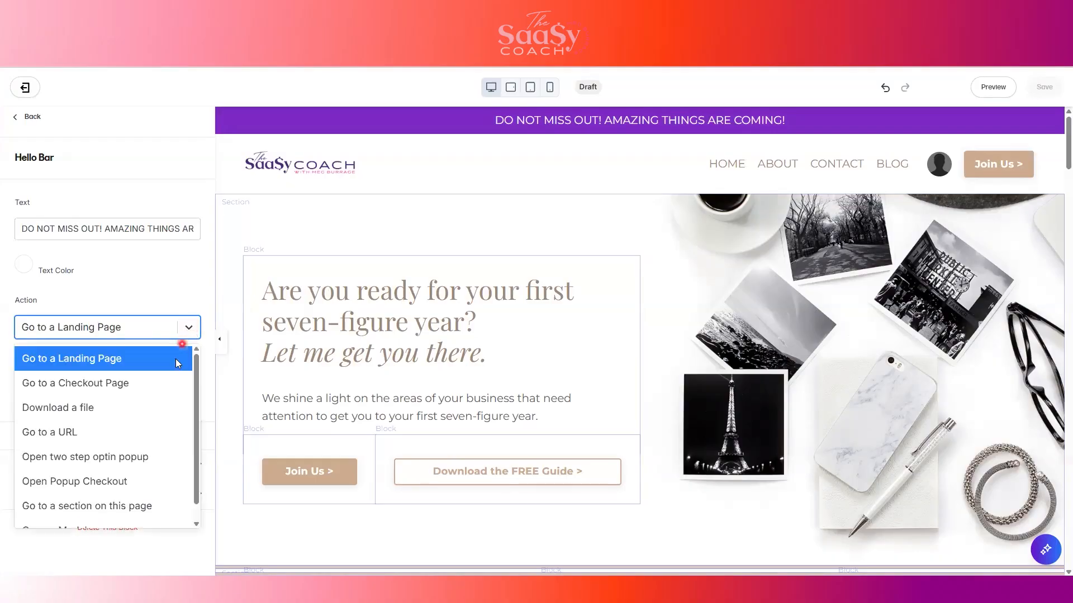
left_click(115, 457)
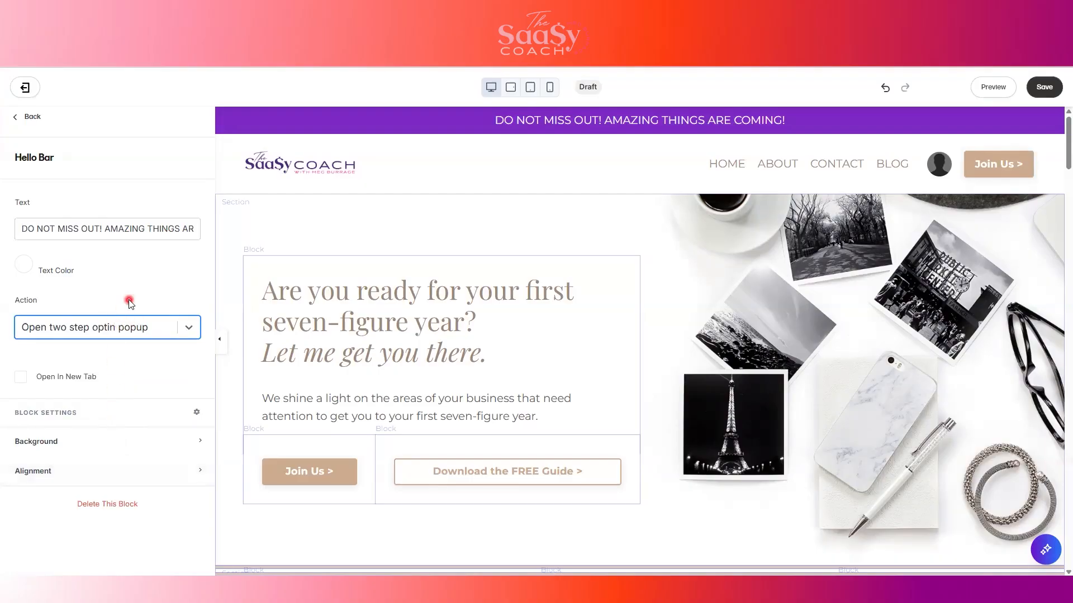
left_click(32, 117)
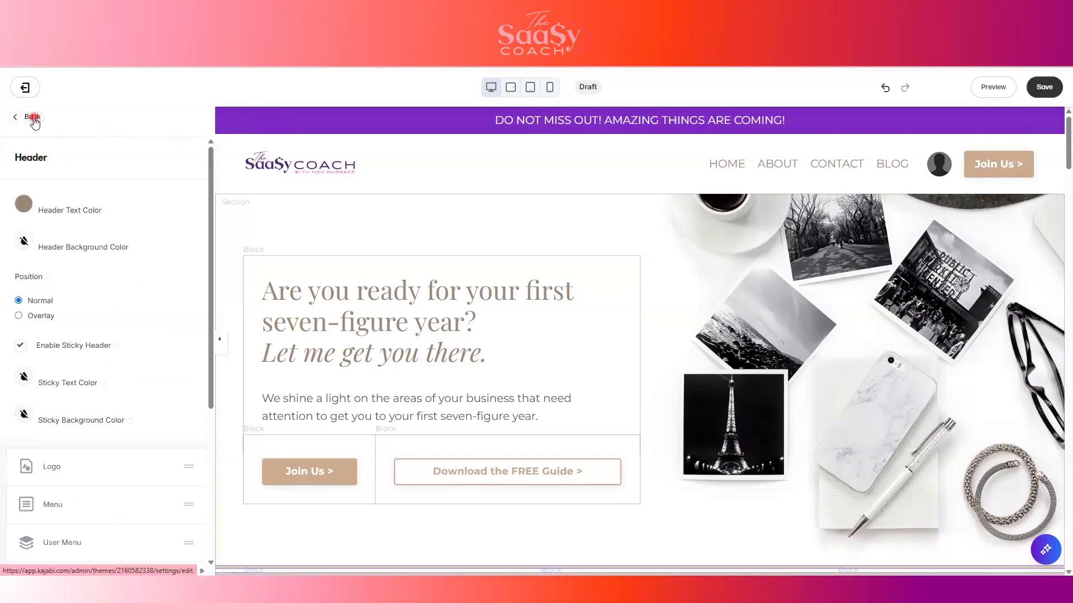
Set the Log In Text of the header's User Menu block to "LOG IN".
scroll(118, 232, "down", 5)
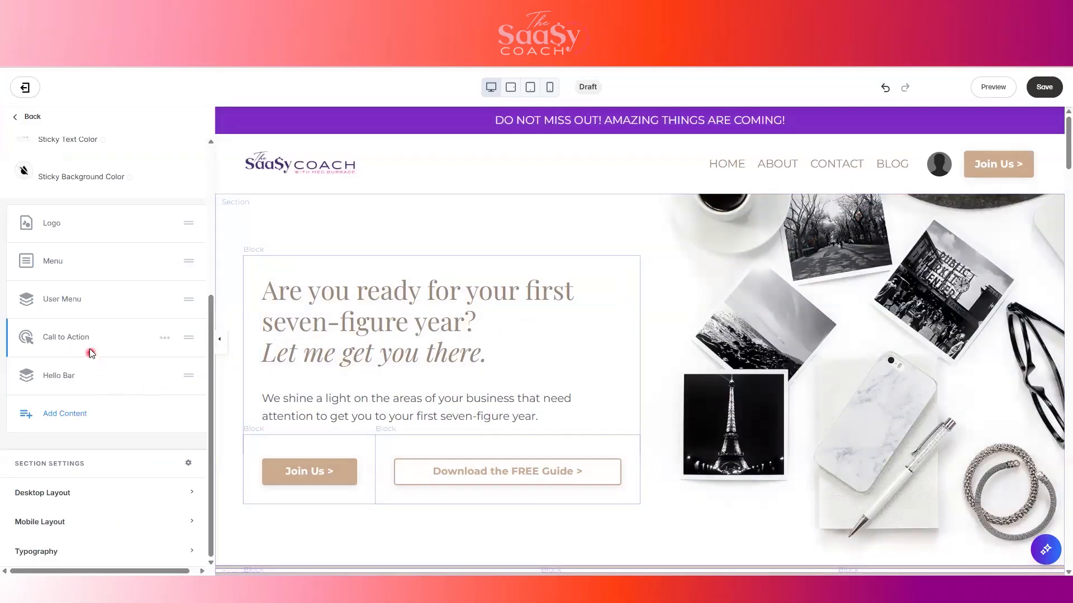
left_click(72, 300)
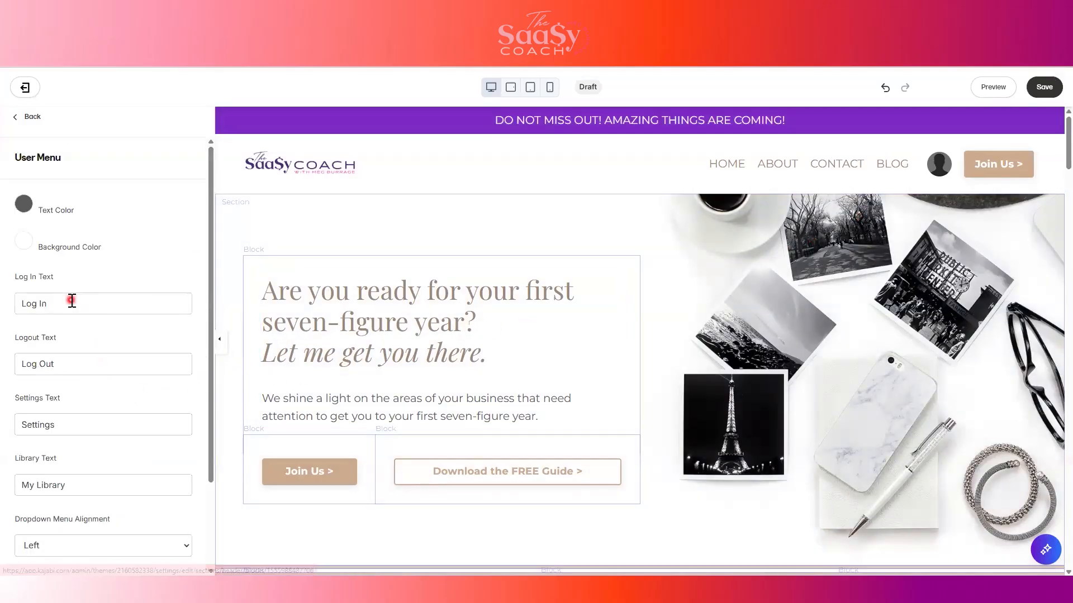
left_click_drag(12, 278, 65, 302)
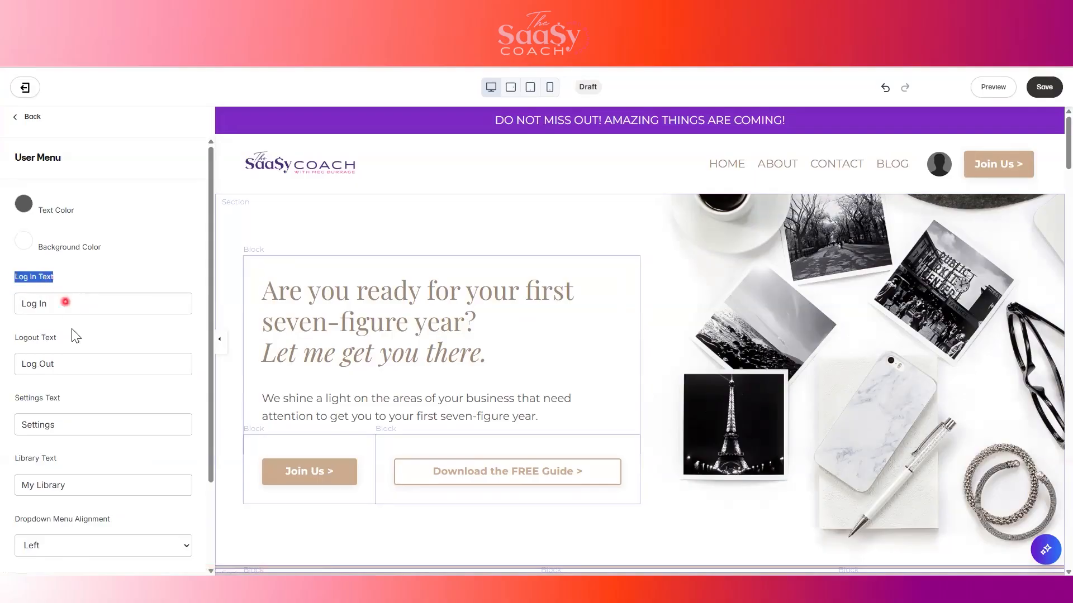
triple_click(60, 303)
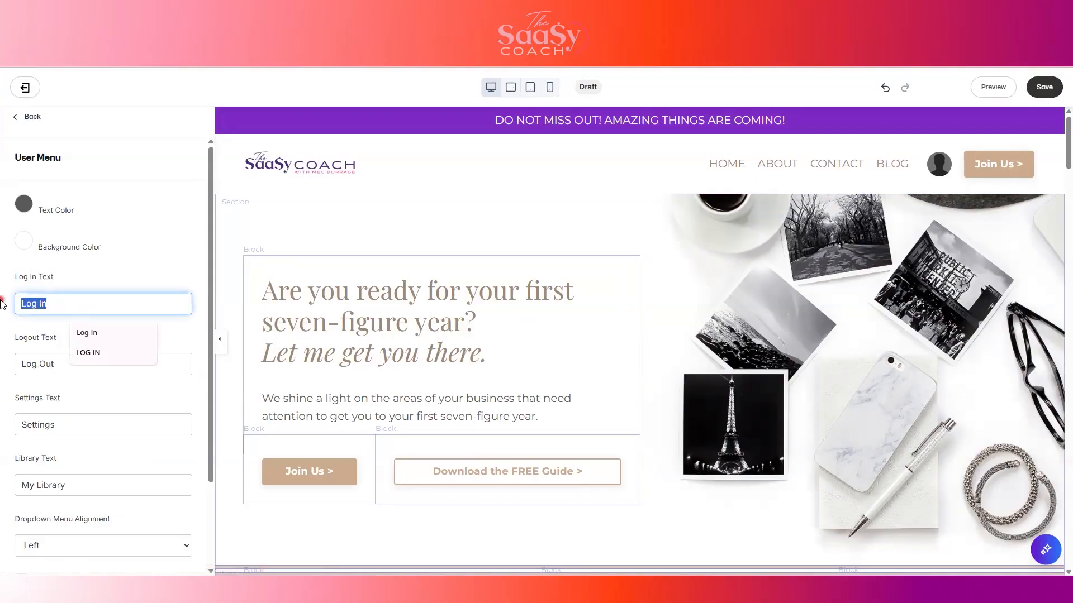
type("lo")
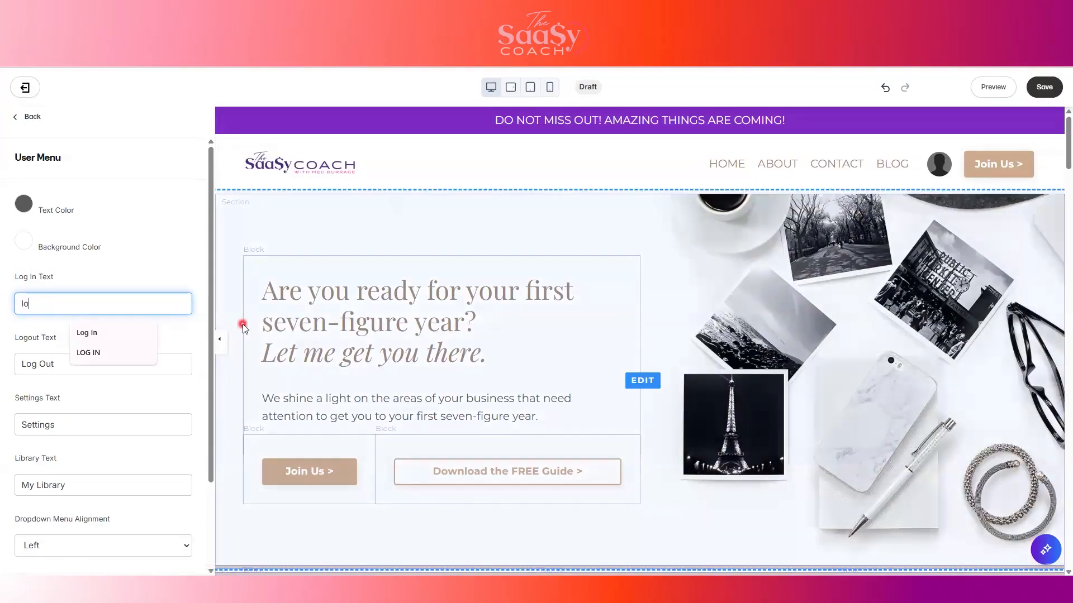
key("BackSpace")
key("BackSpace")
type("LO")
left_click(137, 282)
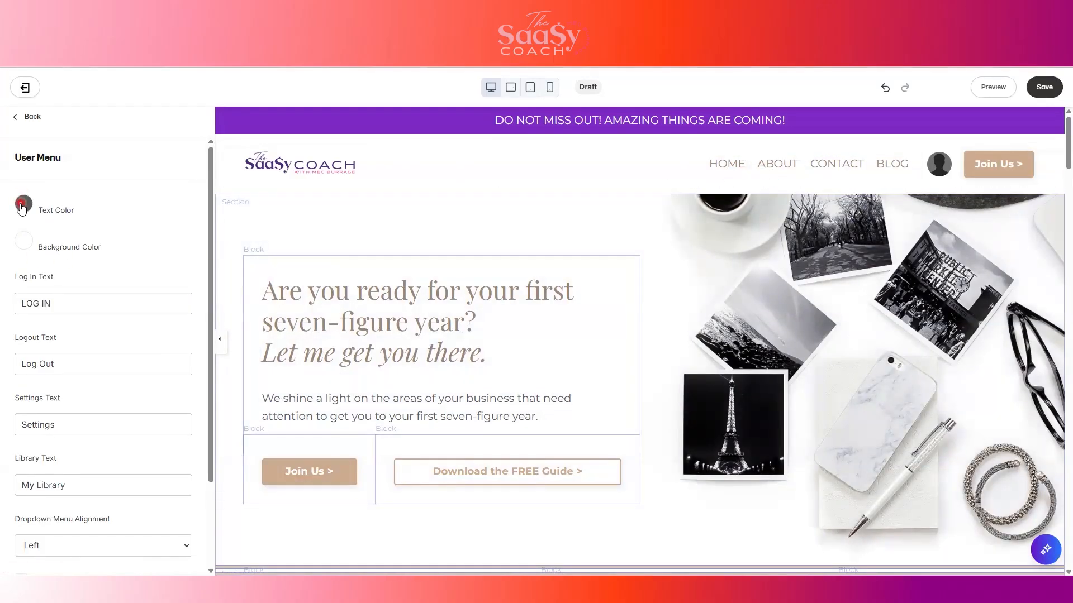
left_click(28, 119)
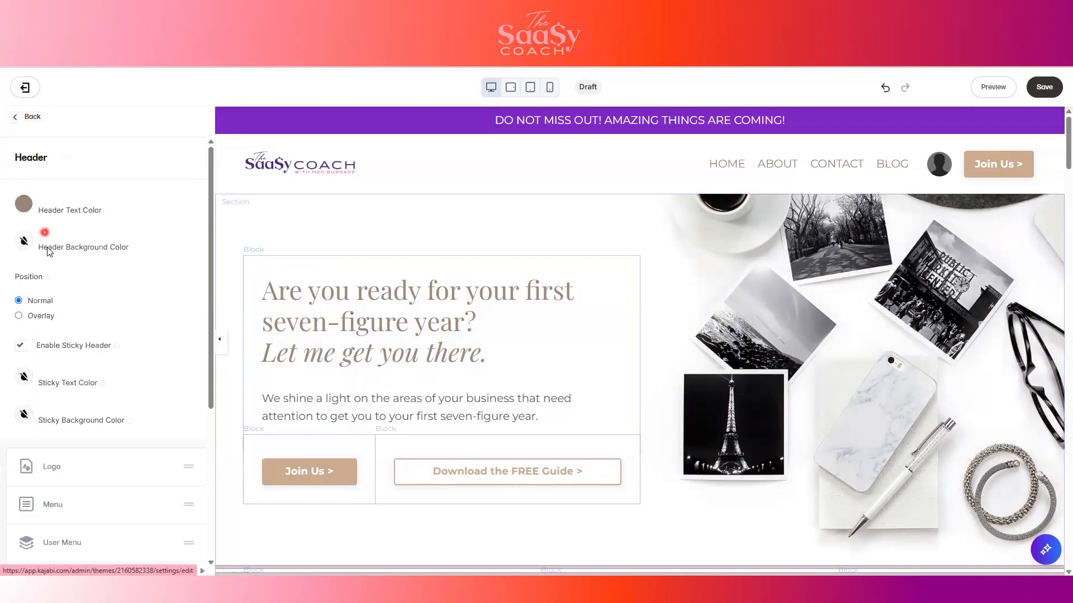
Open the header's Call to Action block and review its available button actions without changing the selection.
scroll(45, 246, "down", 4)
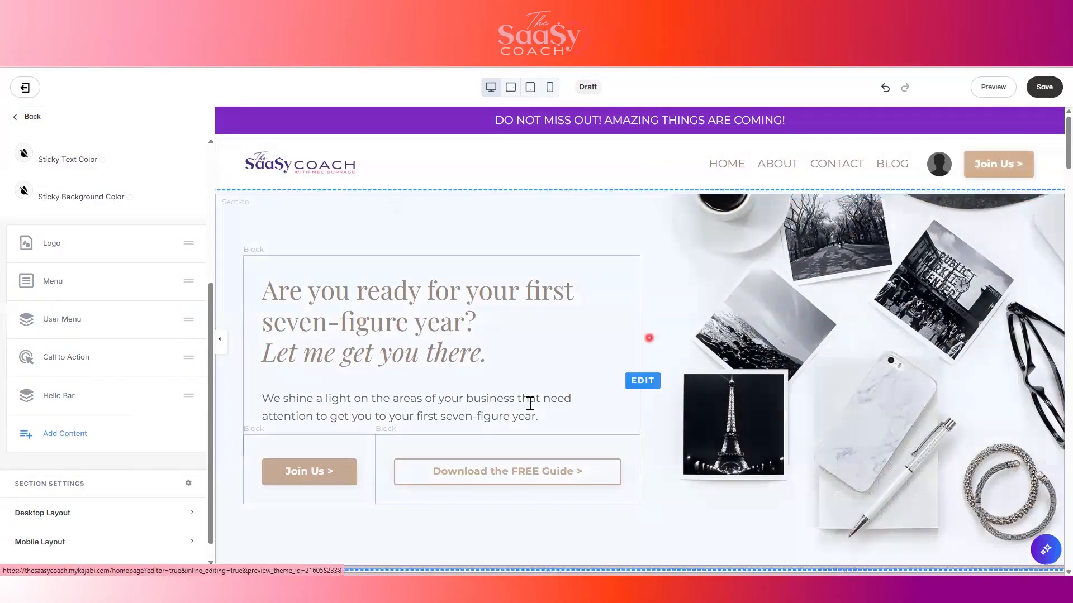
left_click(73, 363)
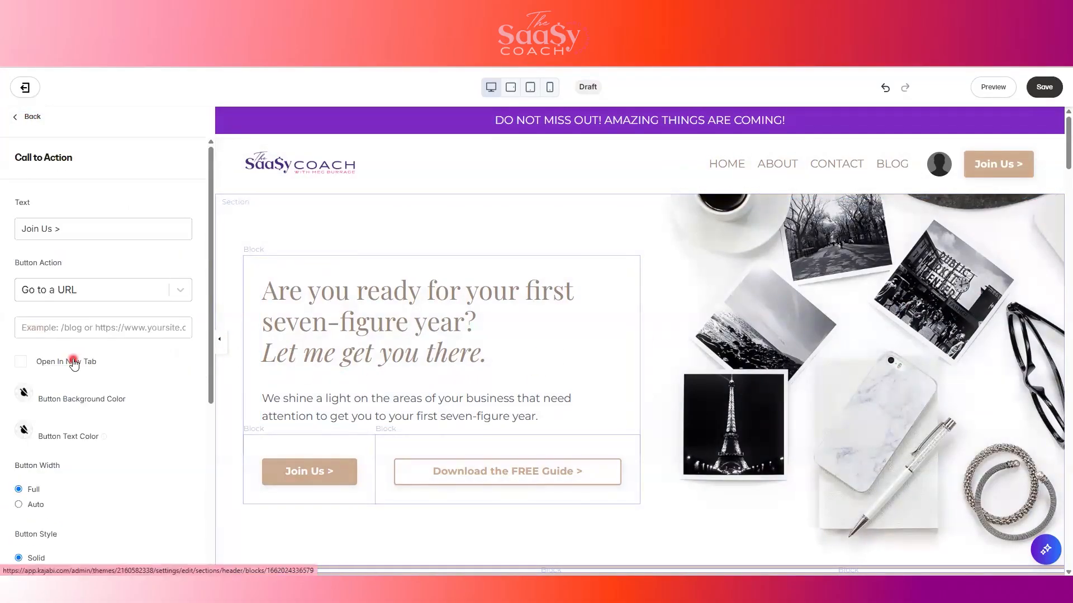
left_click(87, 291)
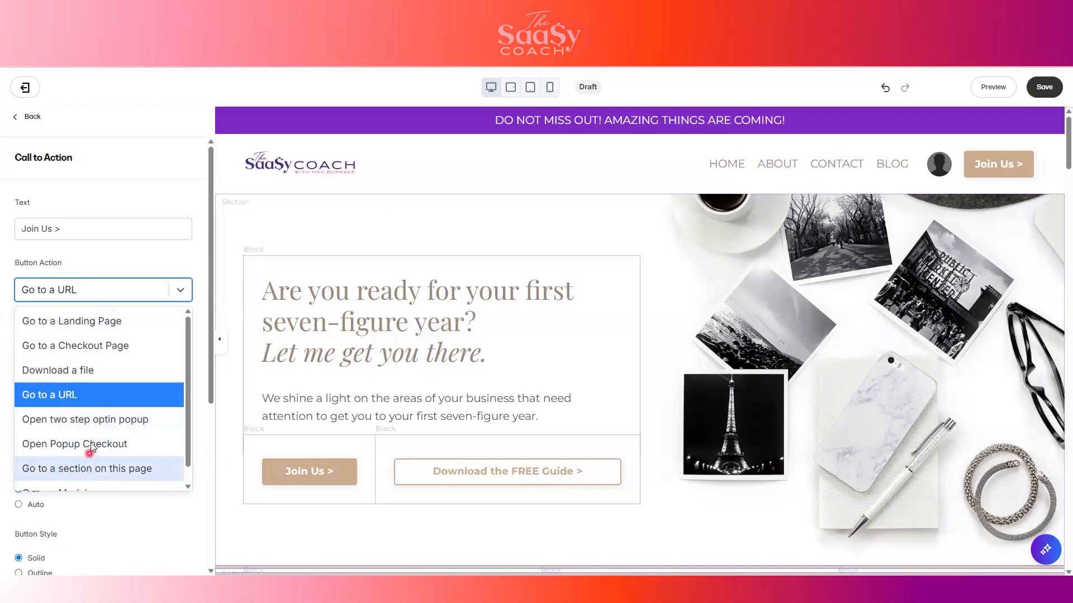
left_click(104, 255)
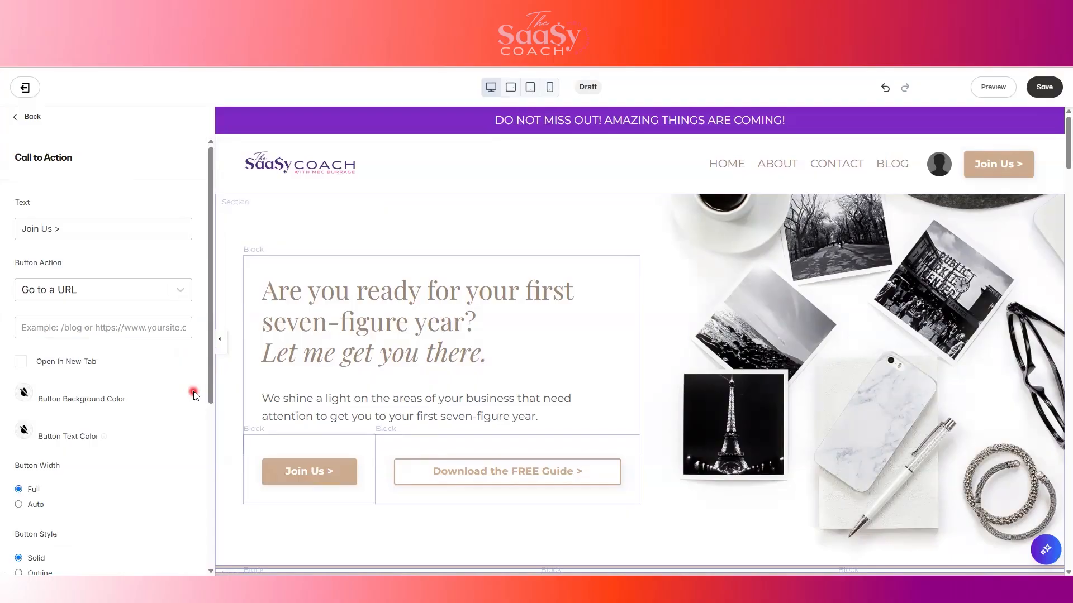
left_click(31, 118)
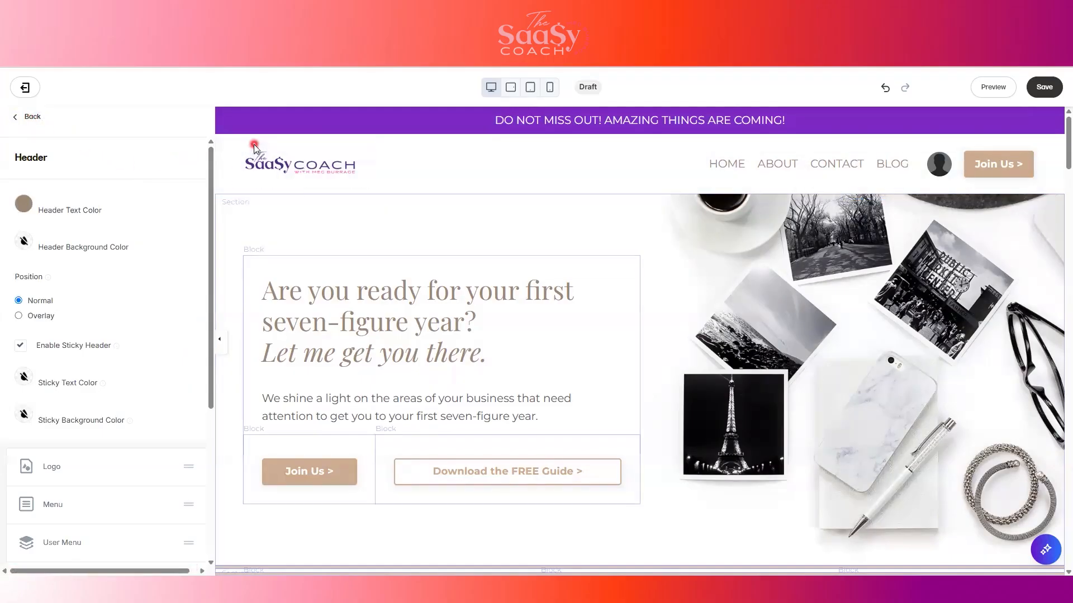
Turn off Hide Header in the header's Desktop Layout settings.
scroll(91, 295, "down", 4)
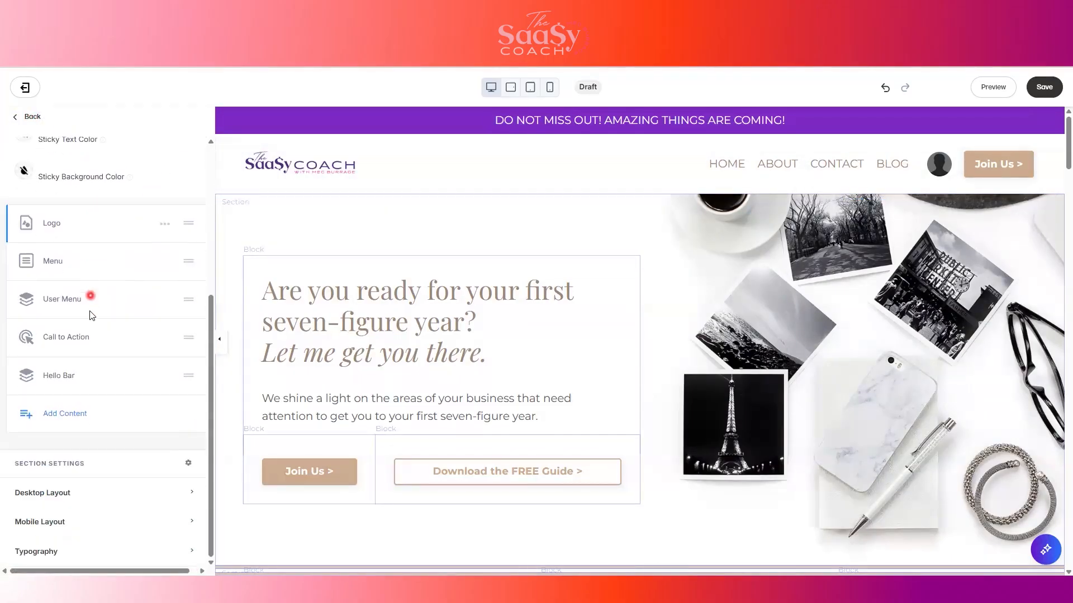
left_click(60, 494)
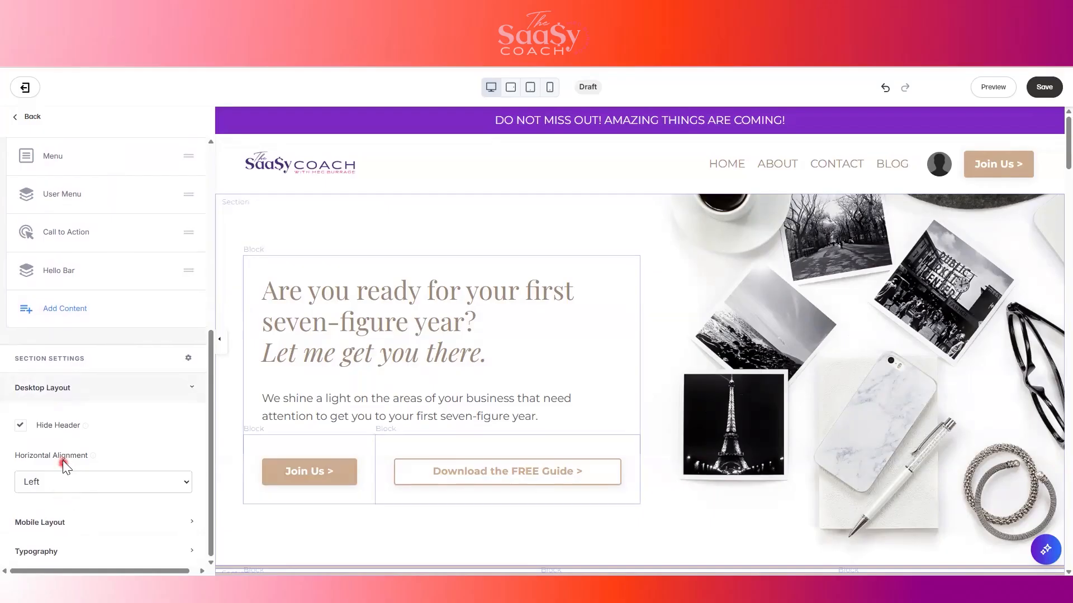
left_click(20, 426)
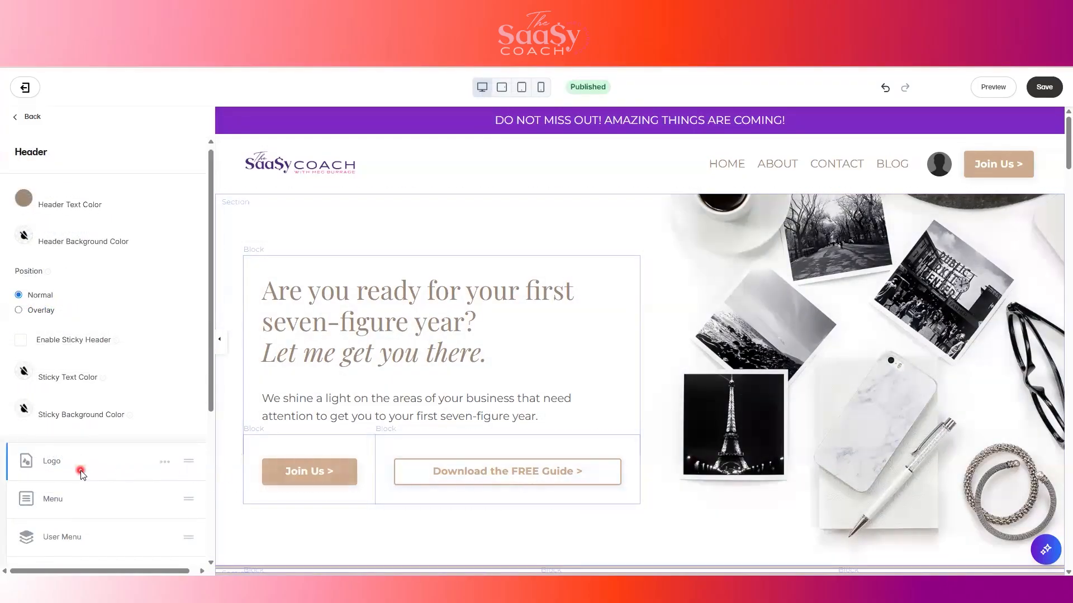
Enable Hide Header in the Desktop Layout settings of the published page's header.
scroll(80, 470, "down", 5)
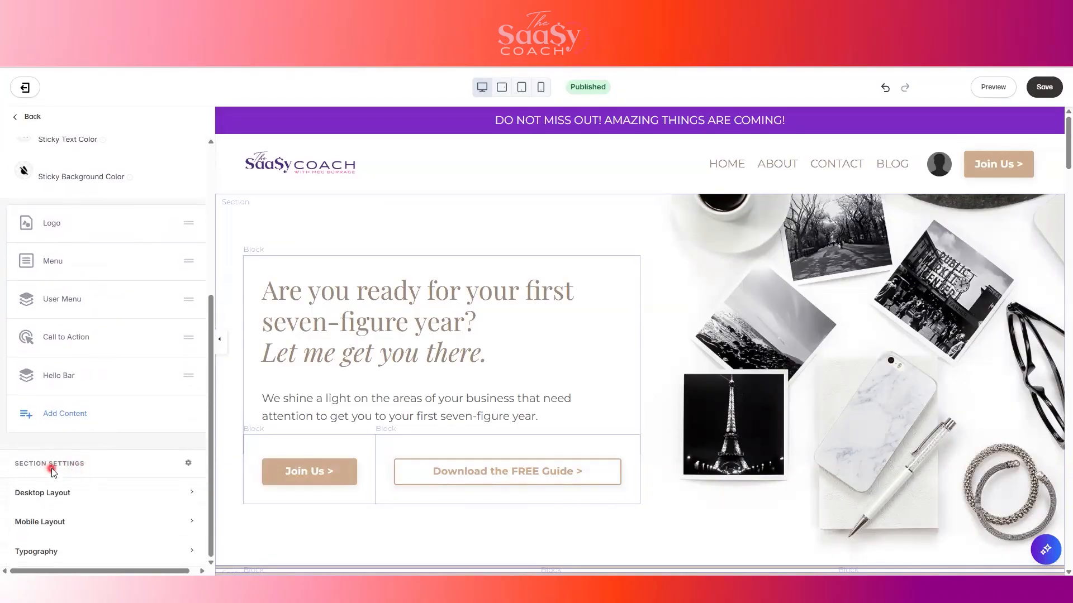
left_click(51, 491)
scroll(50, 489, "down", 2)
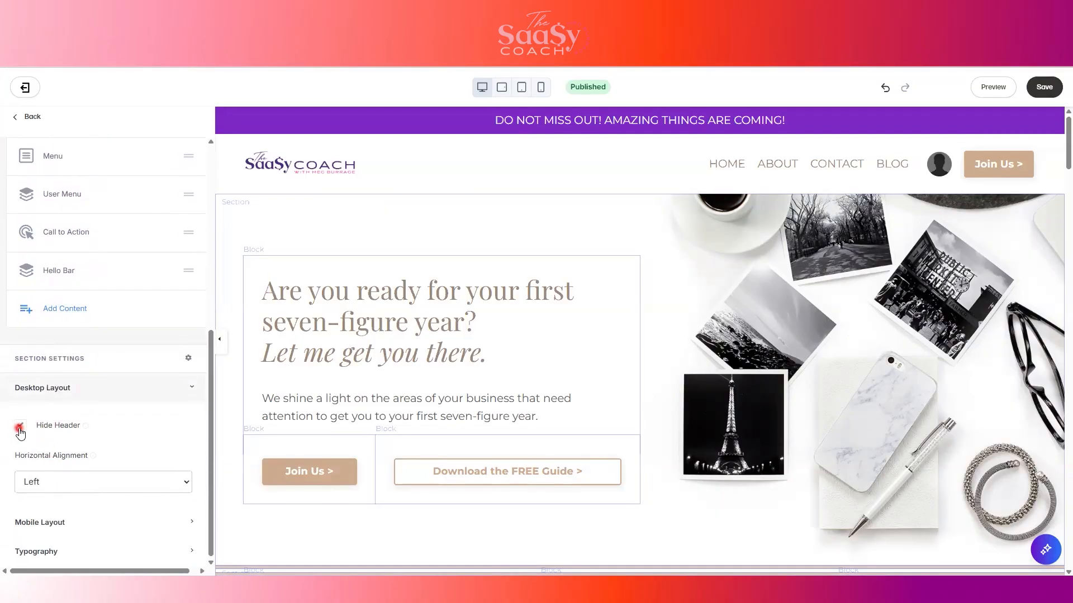
left_click(19, 428)
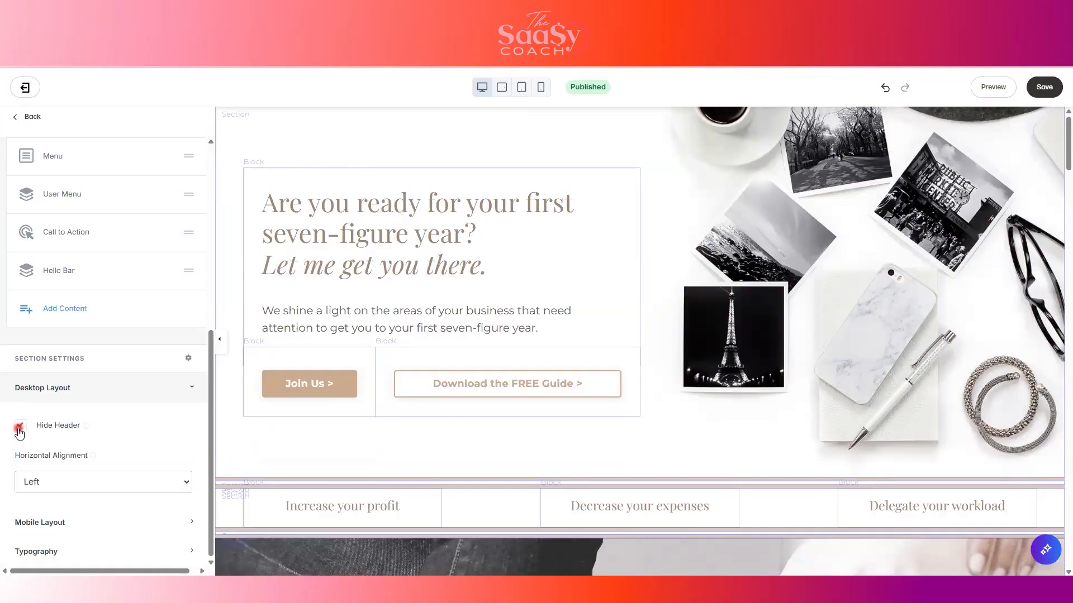
left_click(19, 428)
left_click(20, 429)
left_click(28, 431)
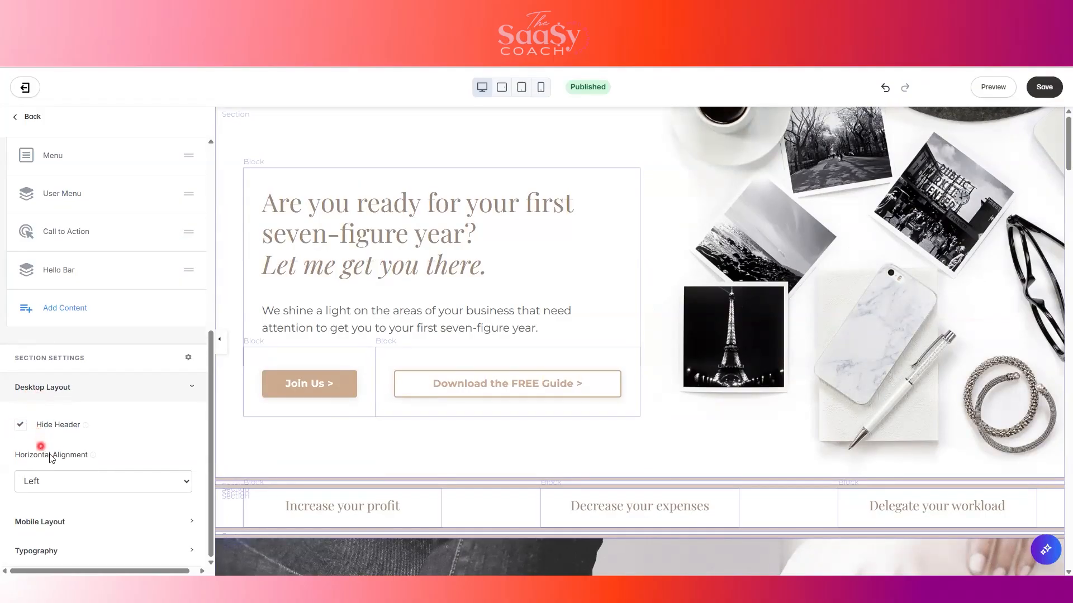
Enable Hide Header in the header's Mobile Layout settings and check the page in the mobile preview.
left_click(81, 522)
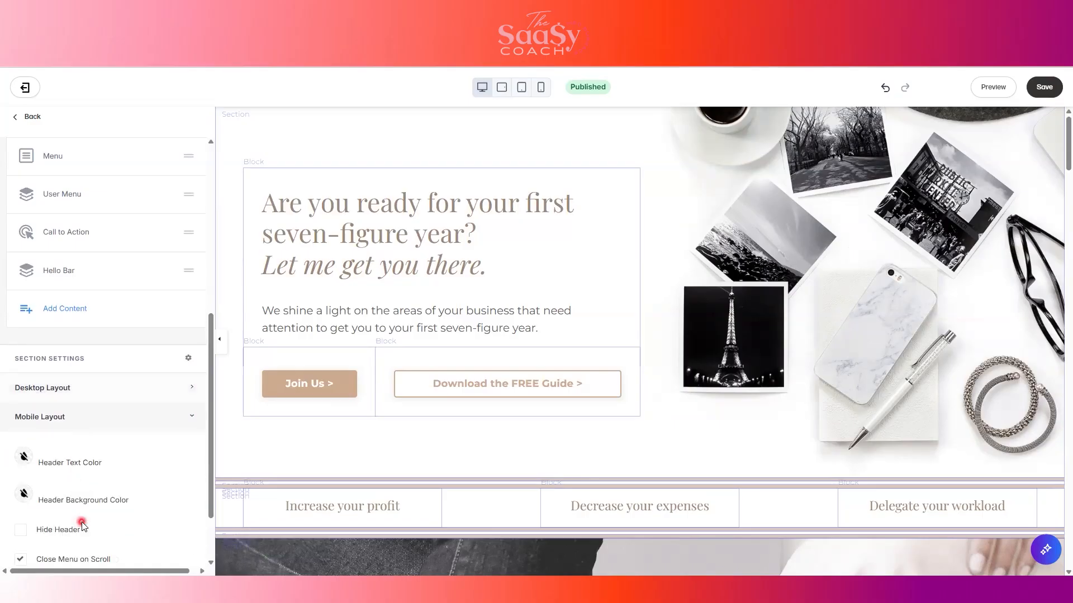
left_click(20, 529)
left_click(499, 87)
left_click(541, 88)
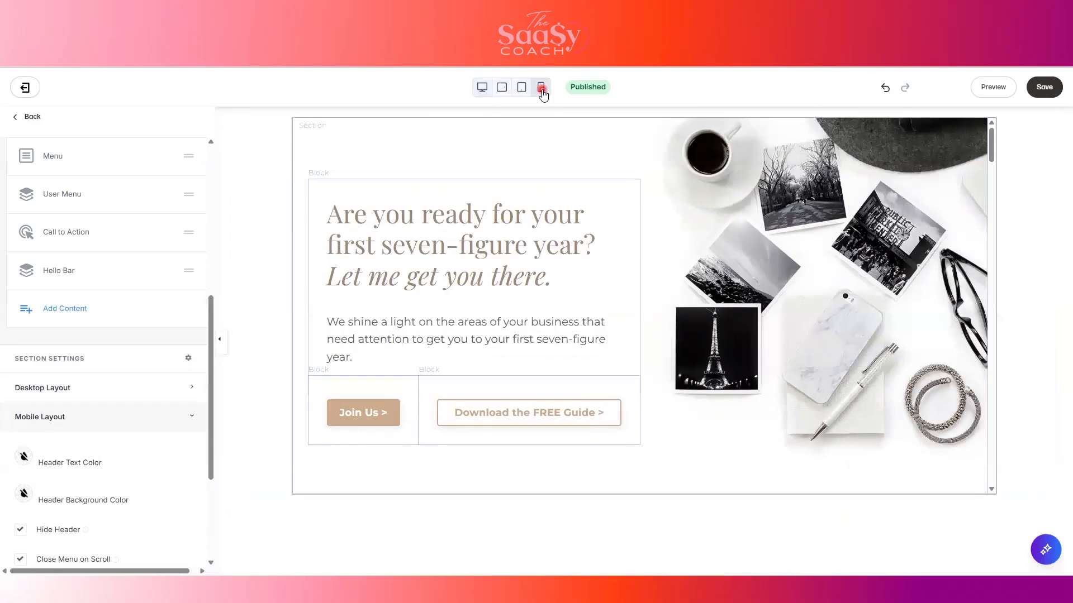
scroll(663, 208, "down", 5)
scroll(664, 208, "up", 5)
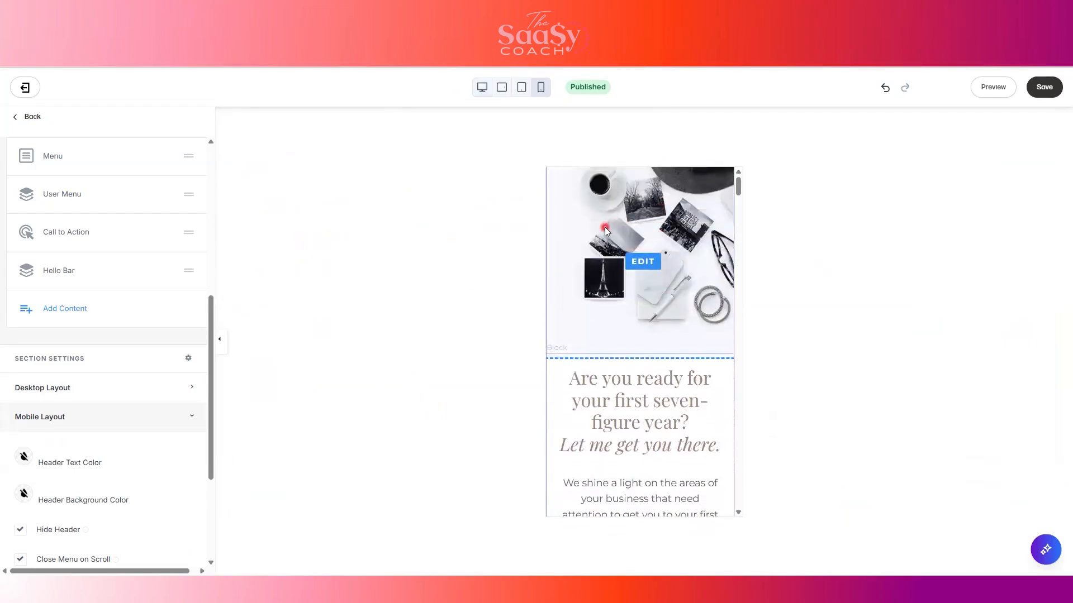
left_click(481, 87)
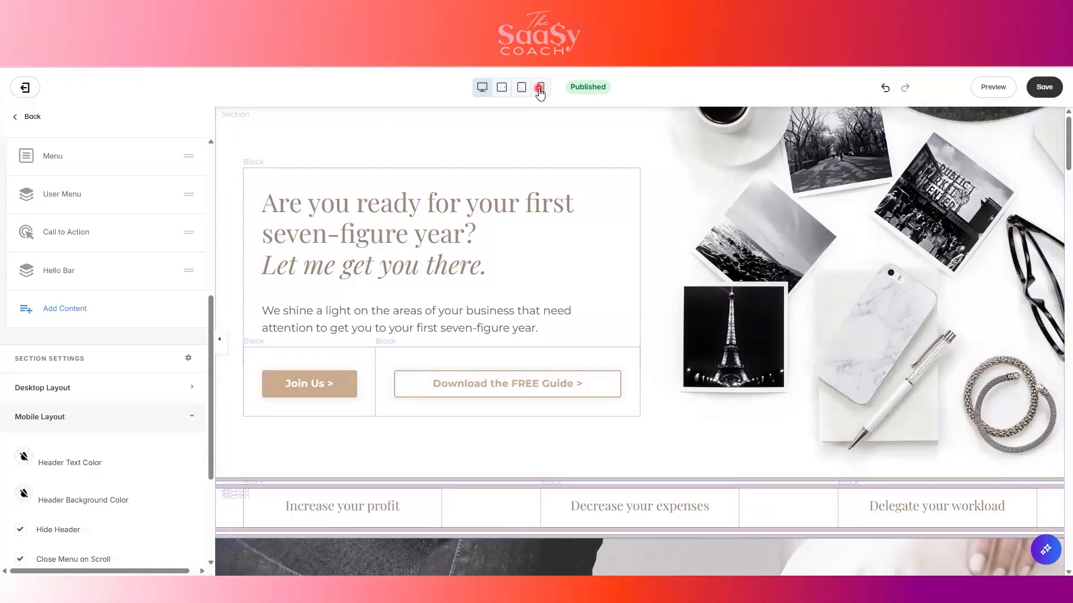
left_click(32, 116)
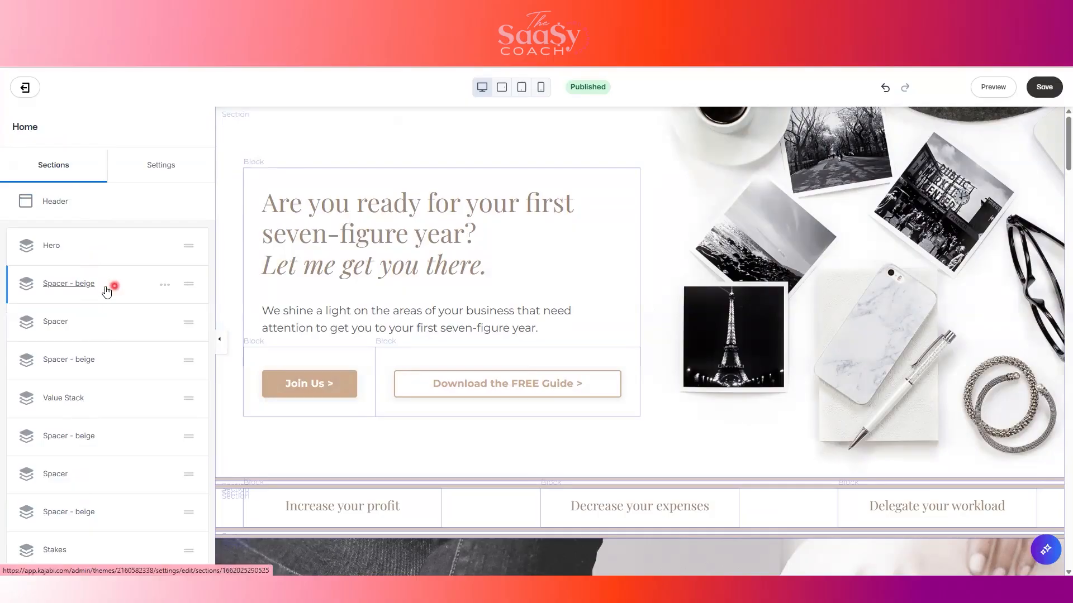
Examine how the Home page's sections are arranged in the mobile preview compared with the desktop preview.
left_click(163, 285)
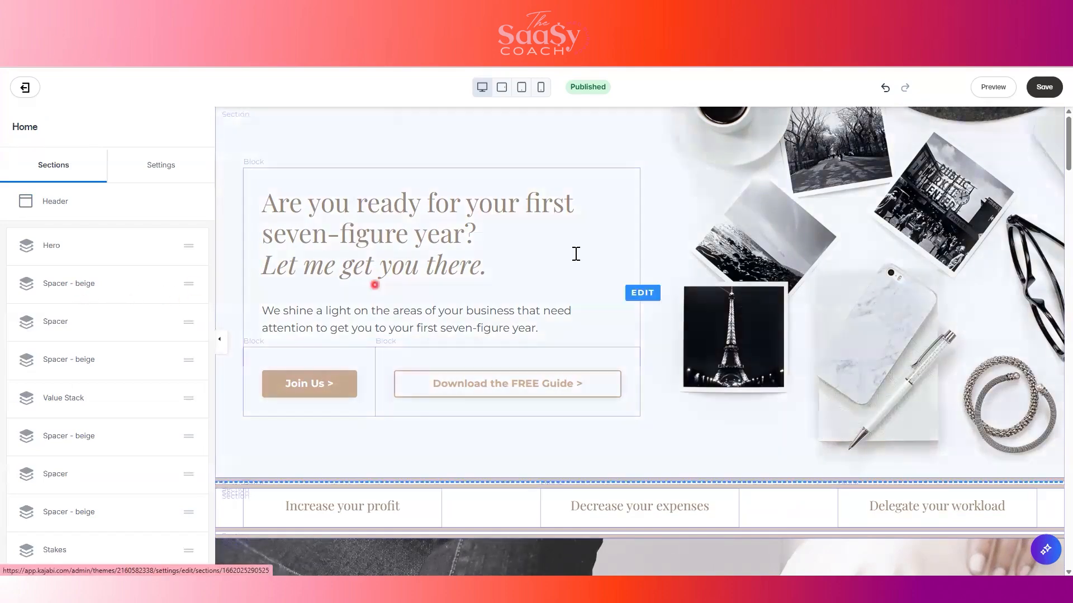
left_click(541, 88)
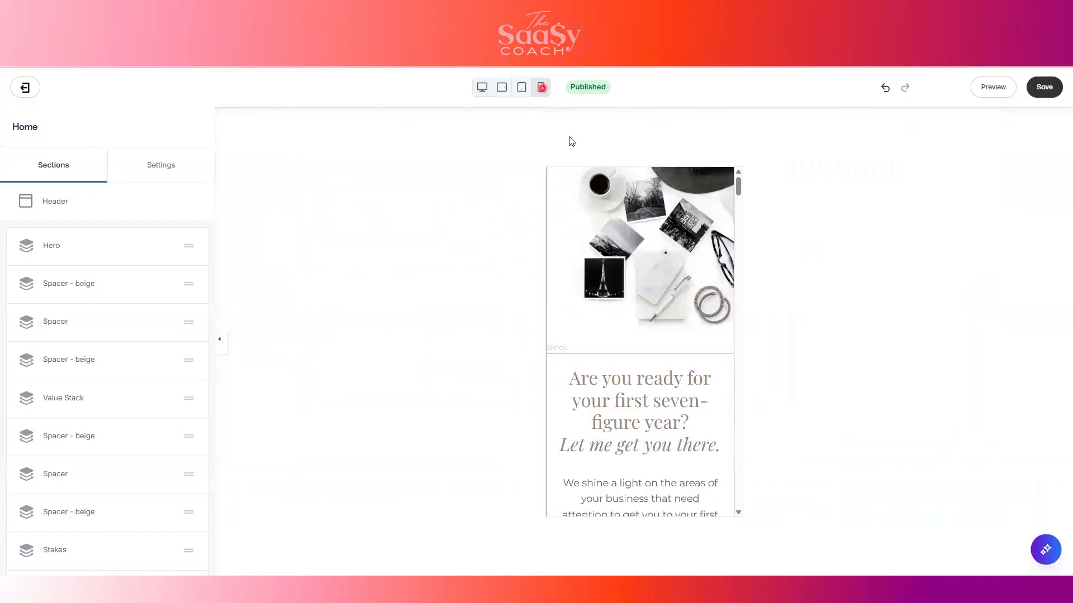
scroll(634, 407, "down", 5)
scroll(635, 304, "down", 10)
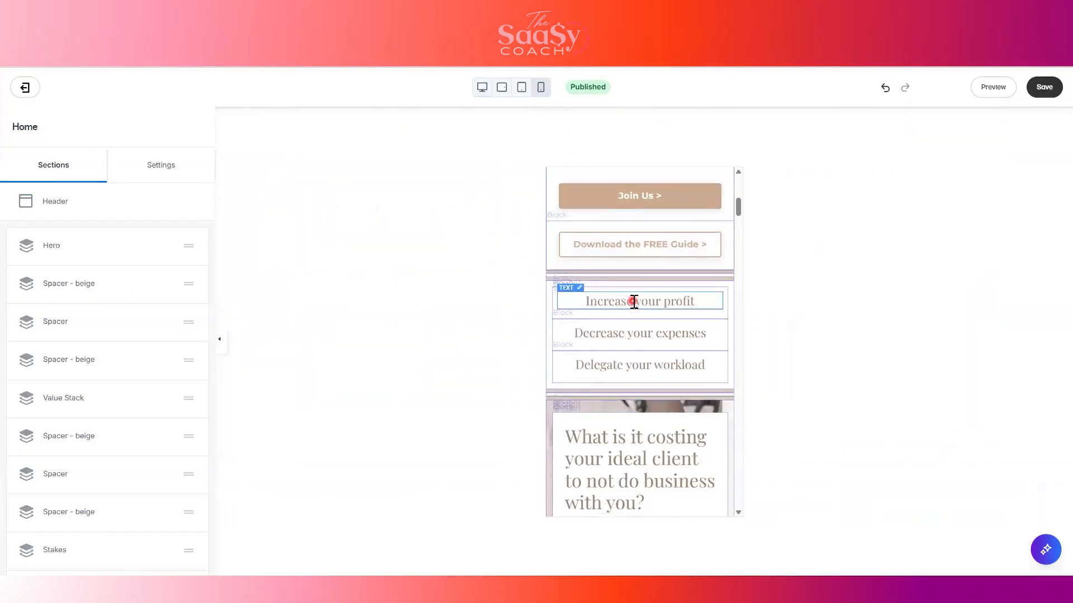
scroll(660, 370, "down", 8)
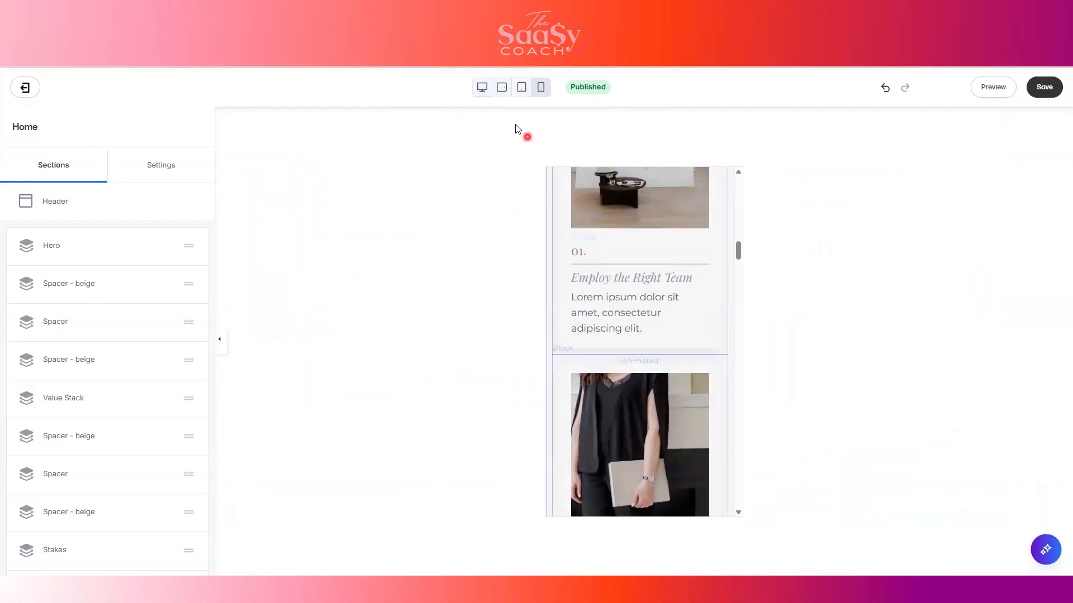
left_click(481, 88)
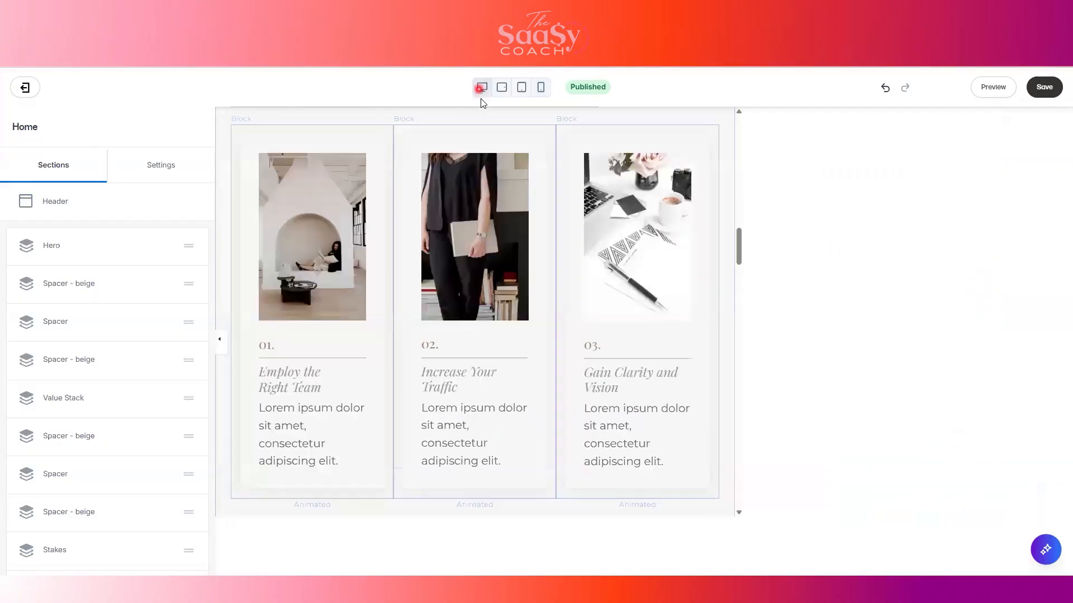
scroll(519, 284, "up", 10)
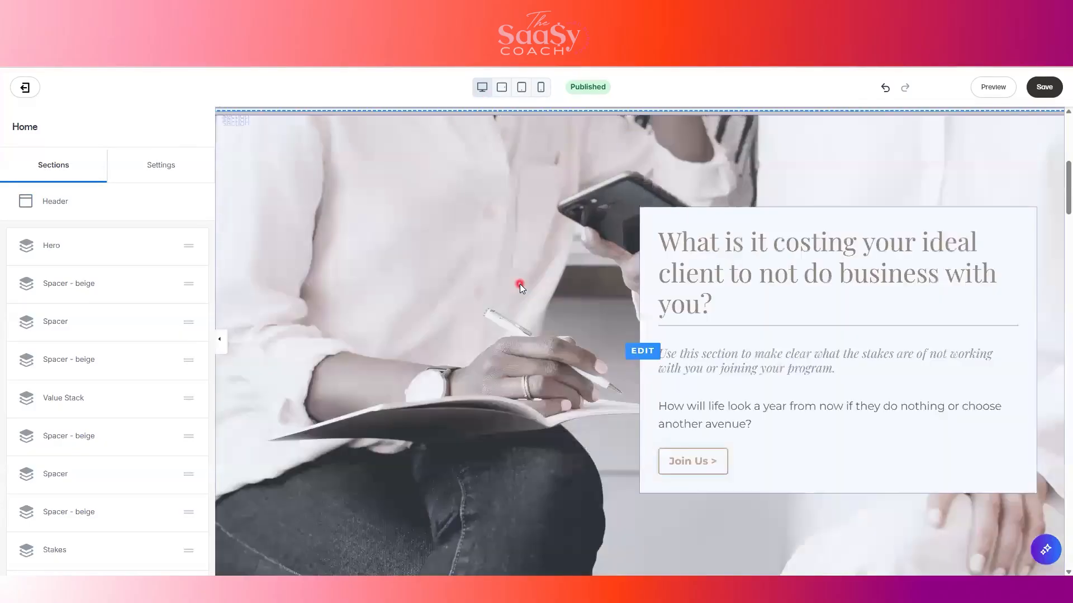
scroll(519, 280, "up", 1)
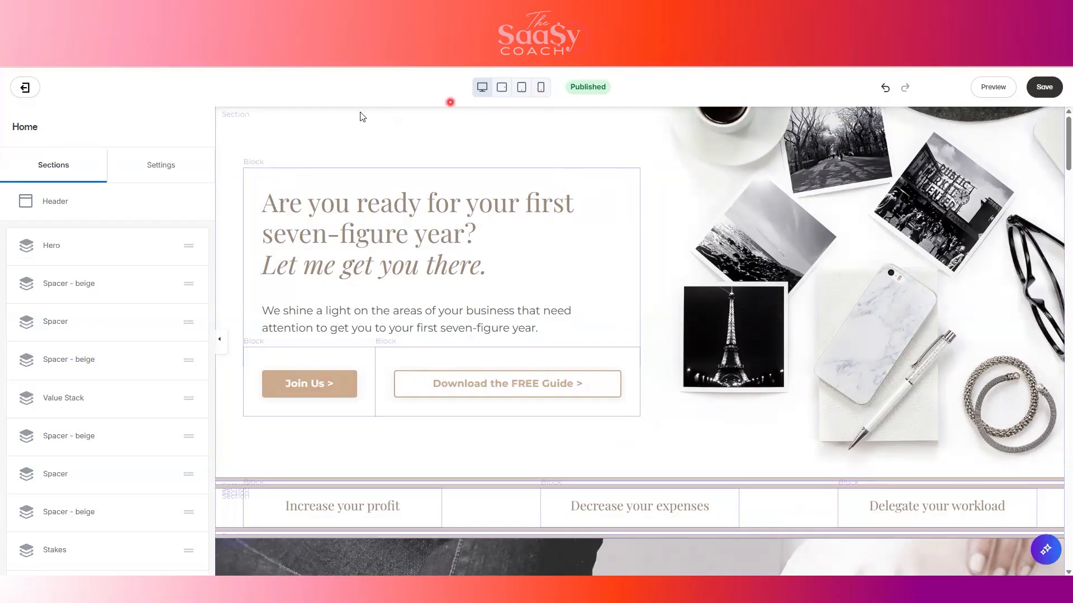
Turn off Hide Header in the header's Desktop Layout settings and open its Mobile Layout settings.
left_click(50, 202)
scroll(105, 363, "down", 5)
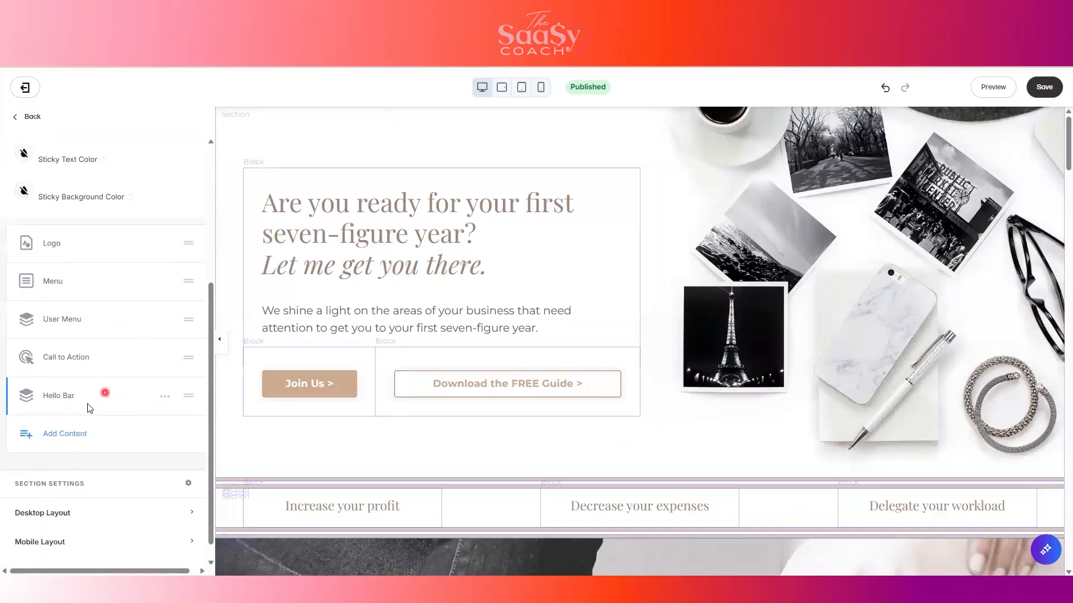
left_click(57, 502)
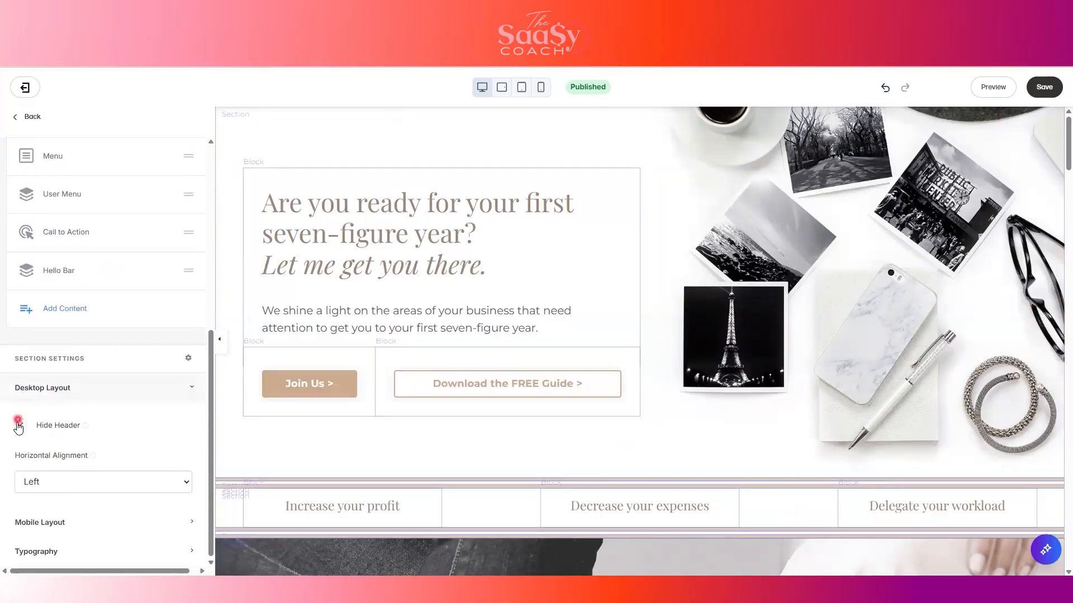
left_click(46, 432)
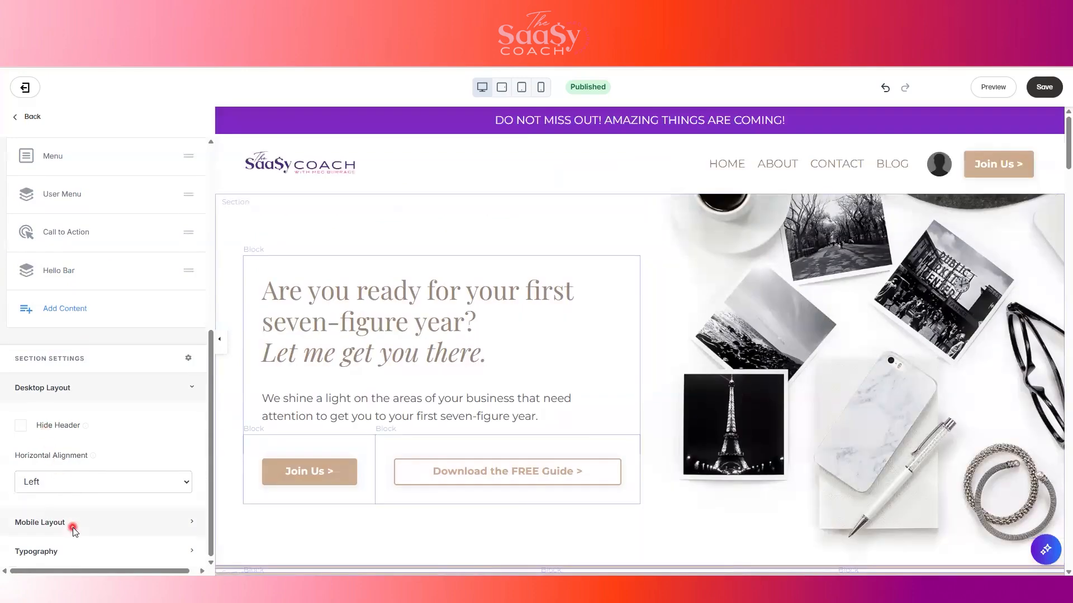
left_click(70, 522)
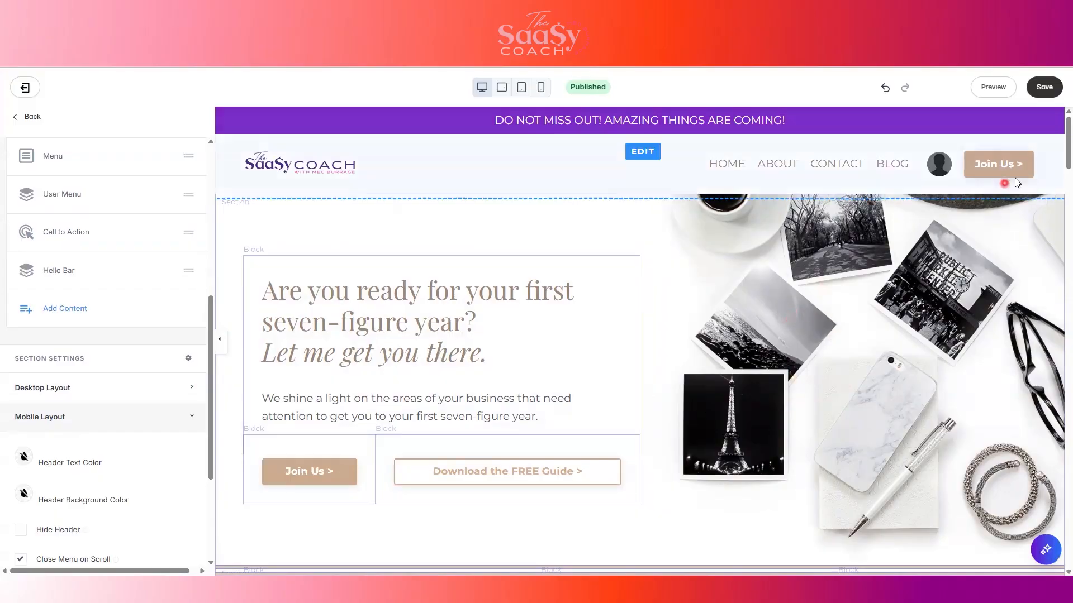
Open the footer at the end of the Home page and review the profile links in its Social Icons block.
scroll(1056, 196, "down", 4)
scroll(1055, 313, "down", 15)
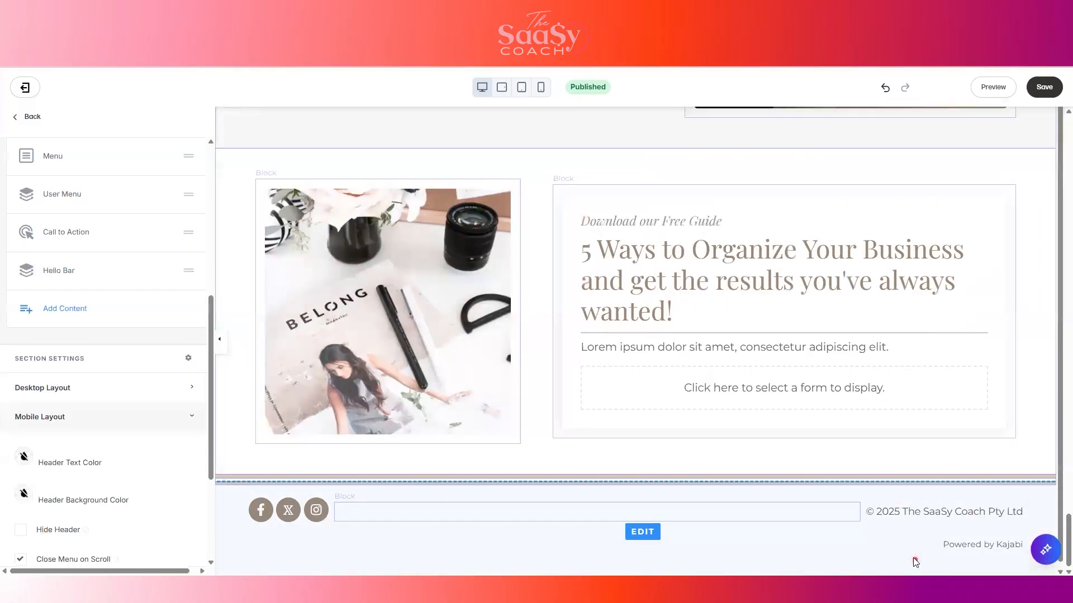
left_click(461, 541)
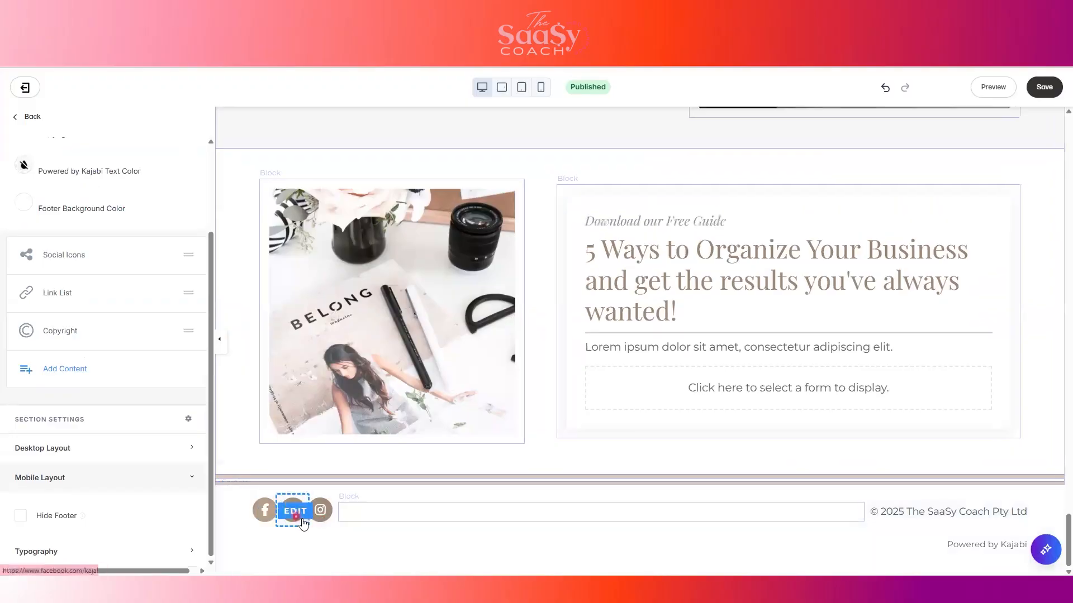
left_click(269, 518)
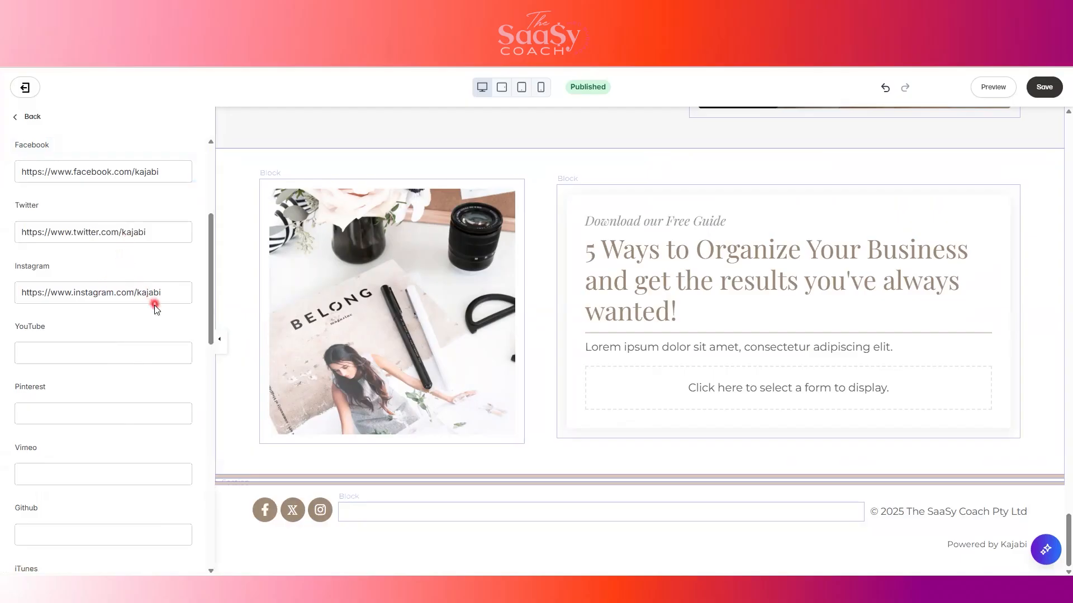
left_click(235, 527)
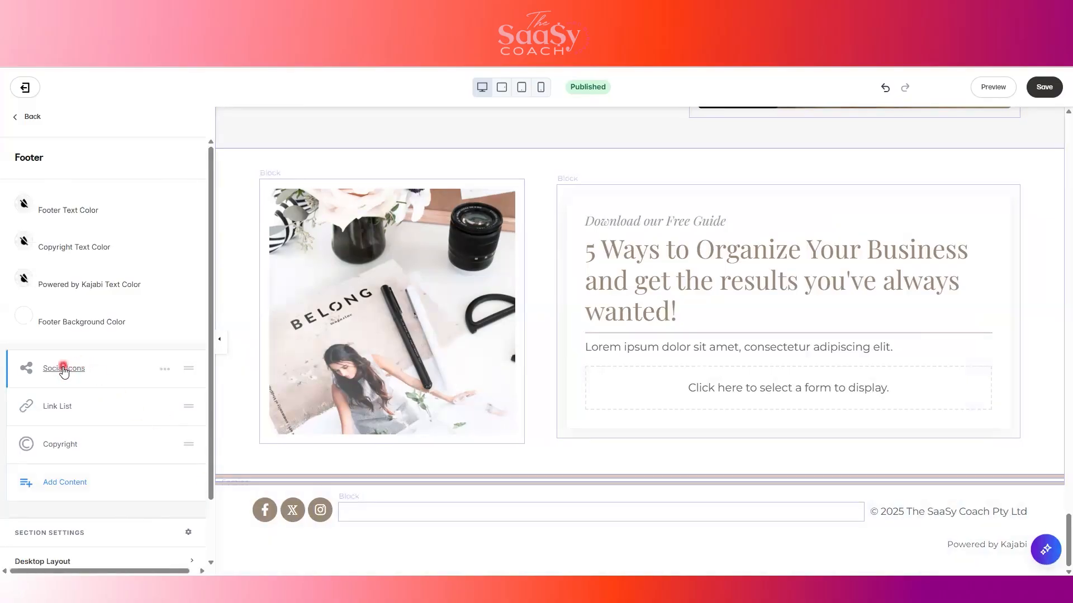
Hide the footer's Social Icons block and show it again.
left_click(166, 370)
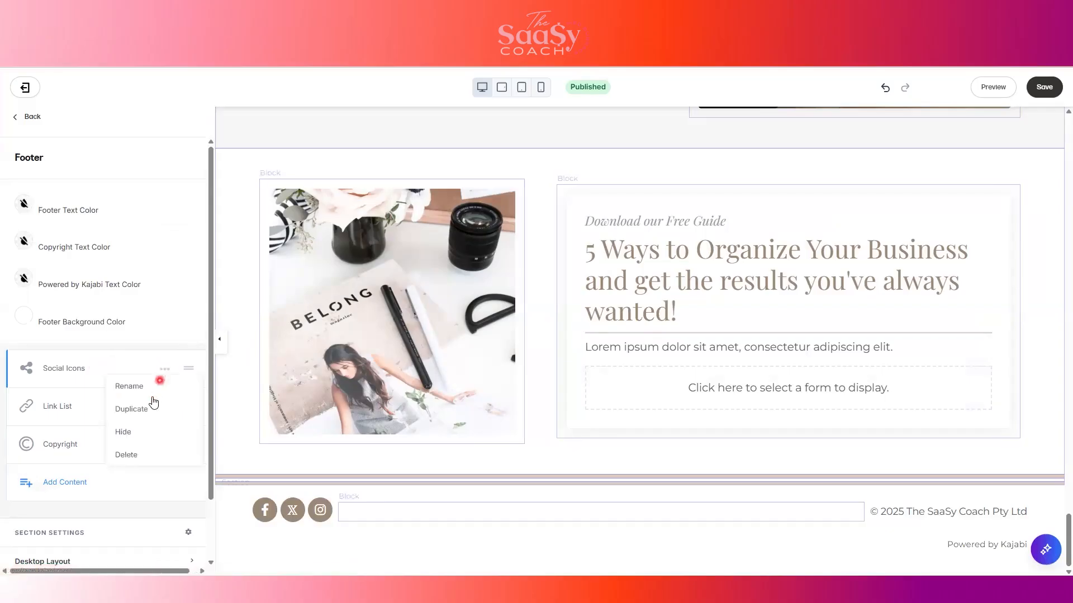
left_click(141, 429)
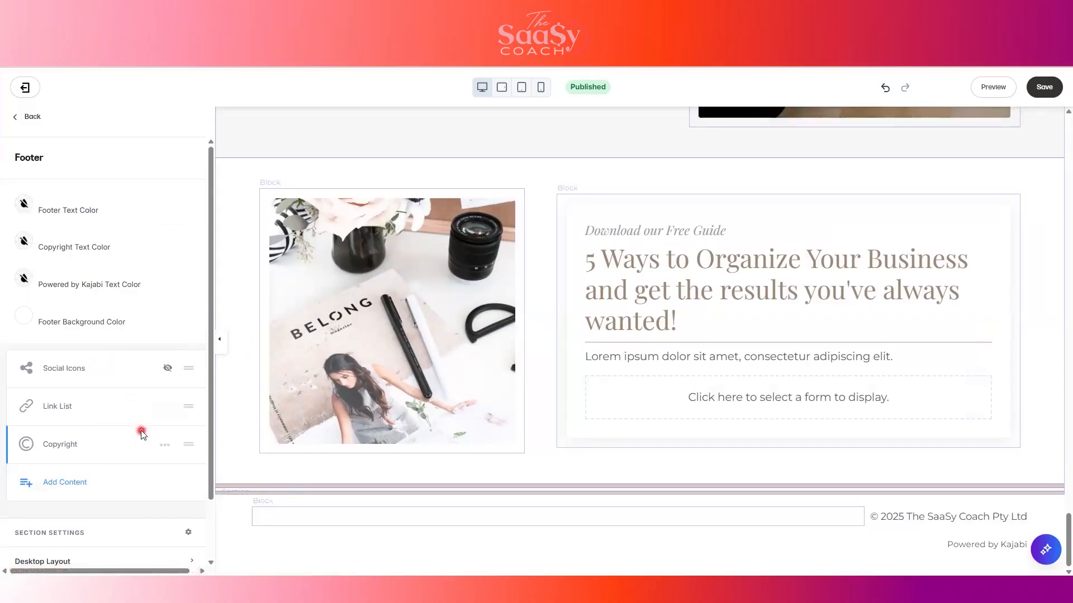
left_click(146, 369)
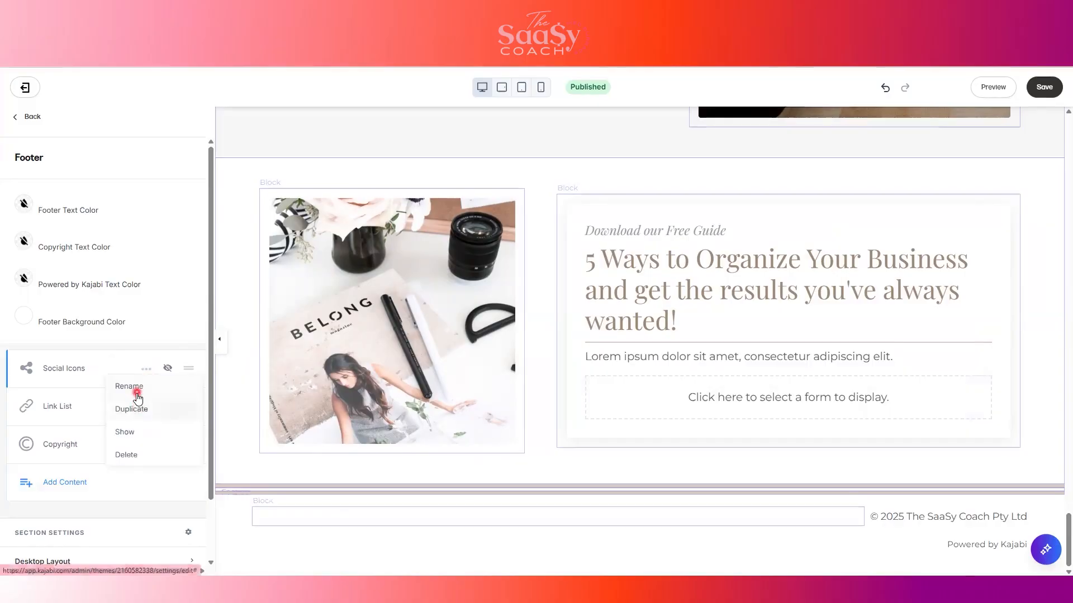
left_click(125, 432)
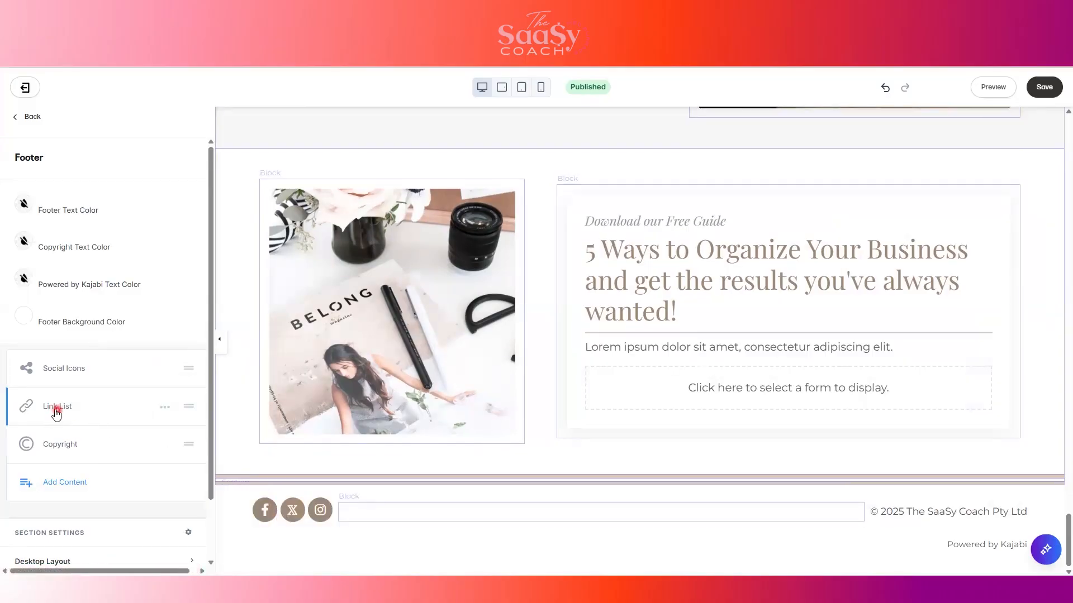
Review the settings of the footer's Link List block and its Copyright block.
left_click(58, 411)
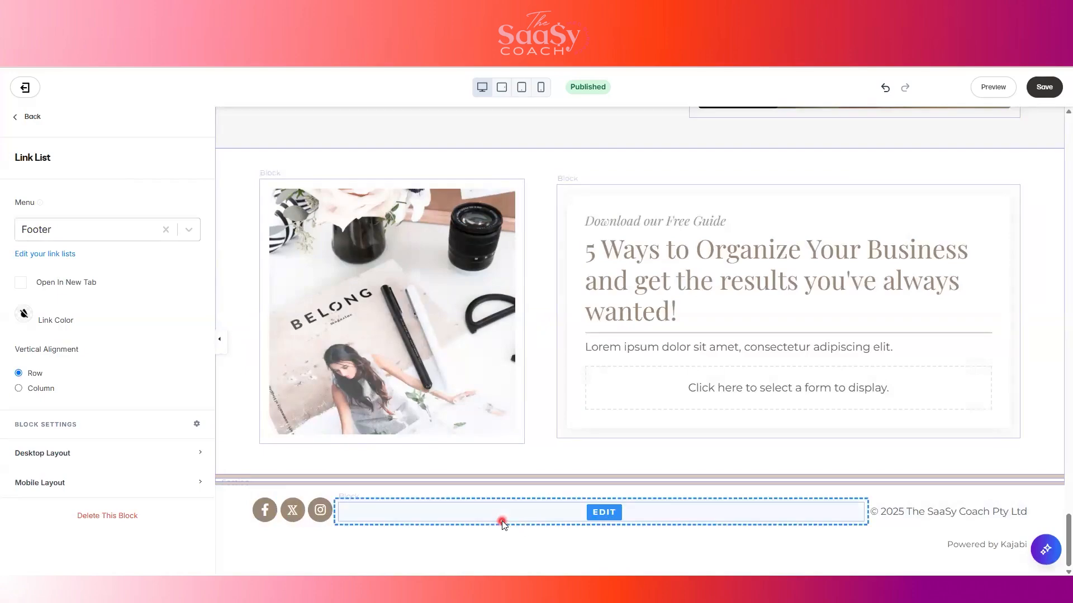
left_click(40, 122)
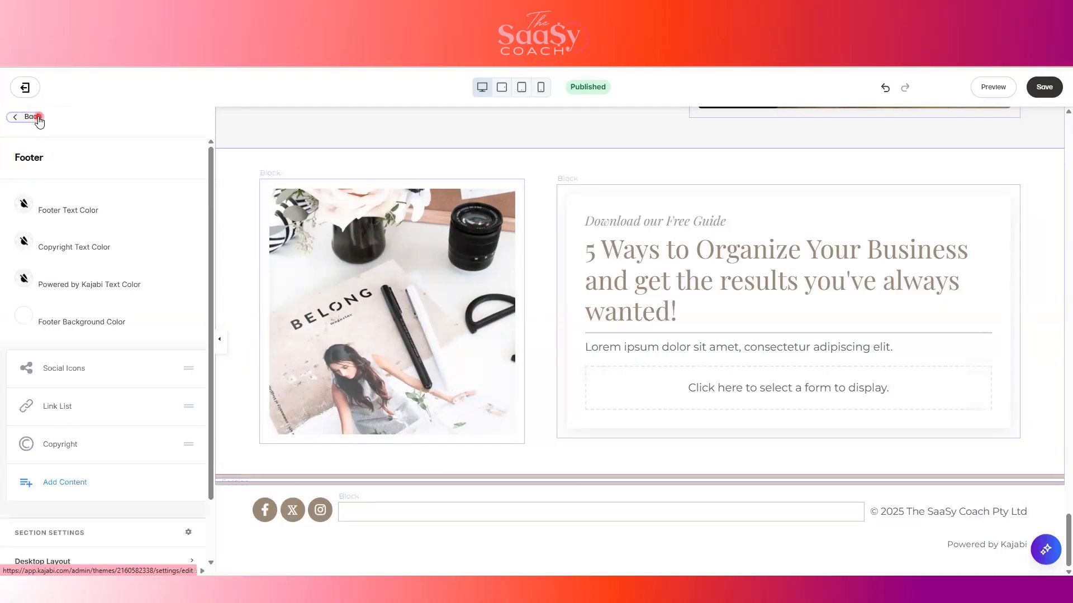
left_click(63, 447)
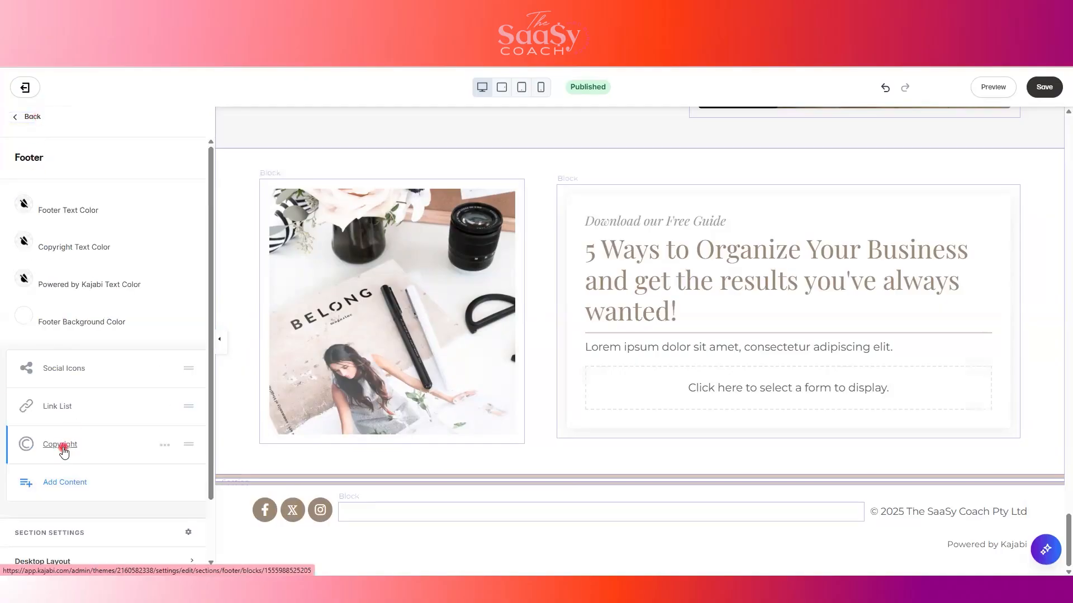
left_click(71, 229)
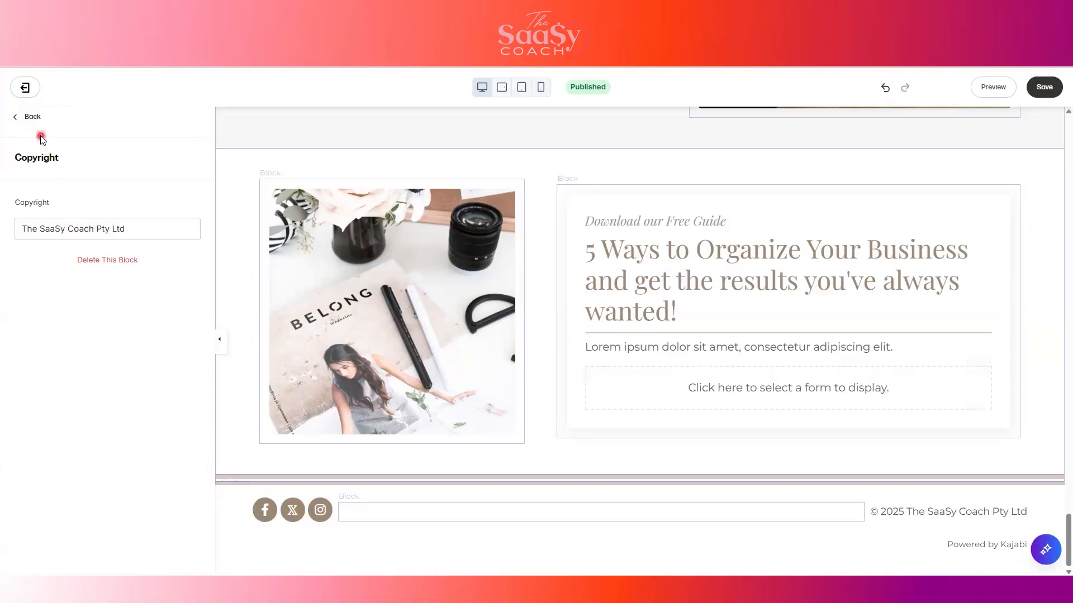
left_click(28, 116)
Add a second Link List block with the Main Menu to the footer and place the Copyright block after it.
left_click(132, 406)
left_click(70, 480)
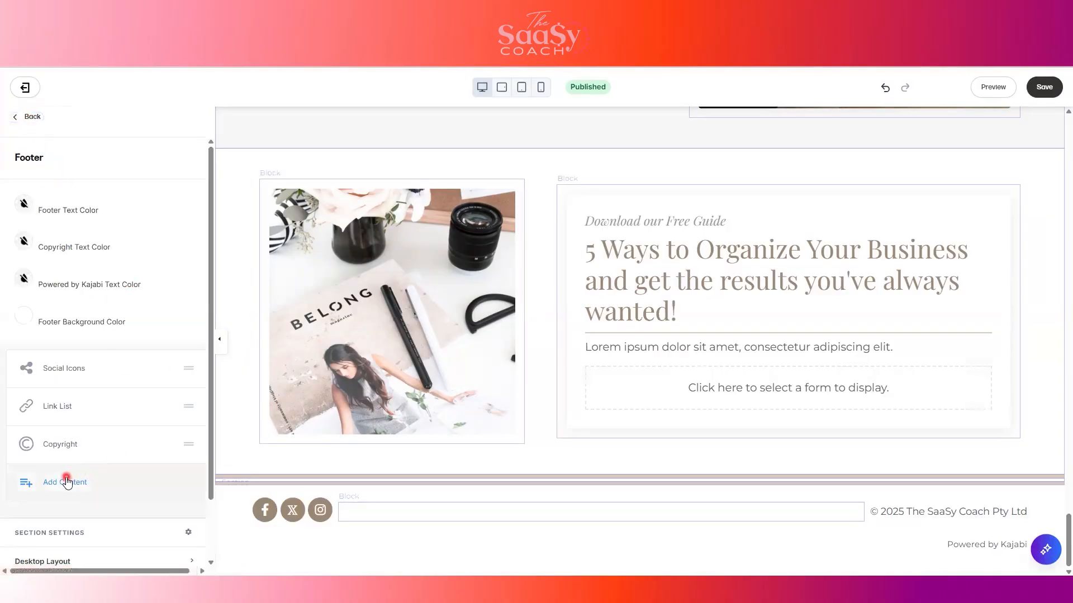
left_click(56, 218)
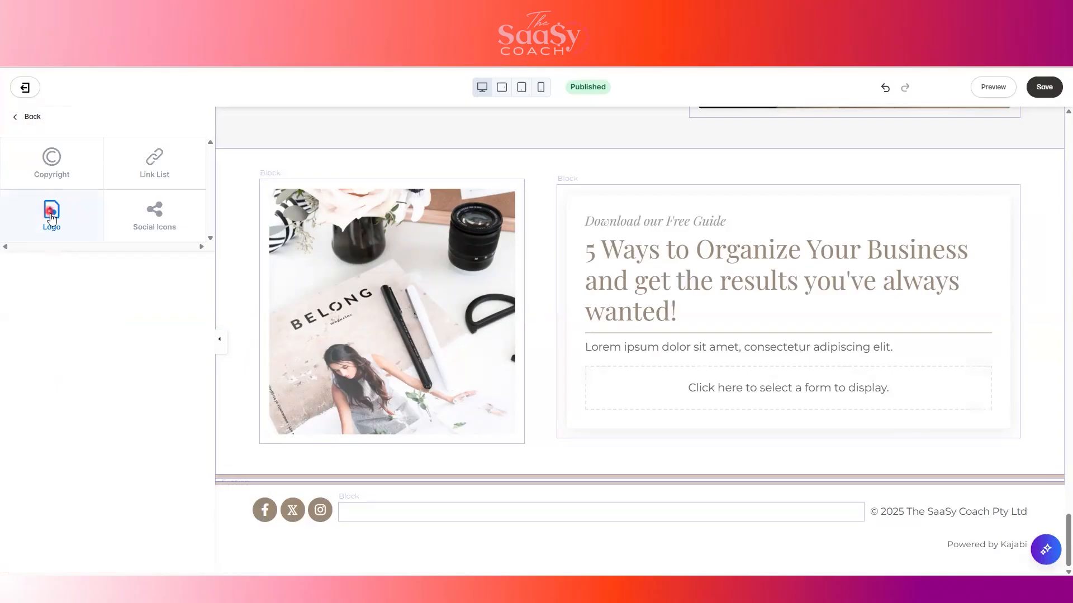
left_click(168, 168)
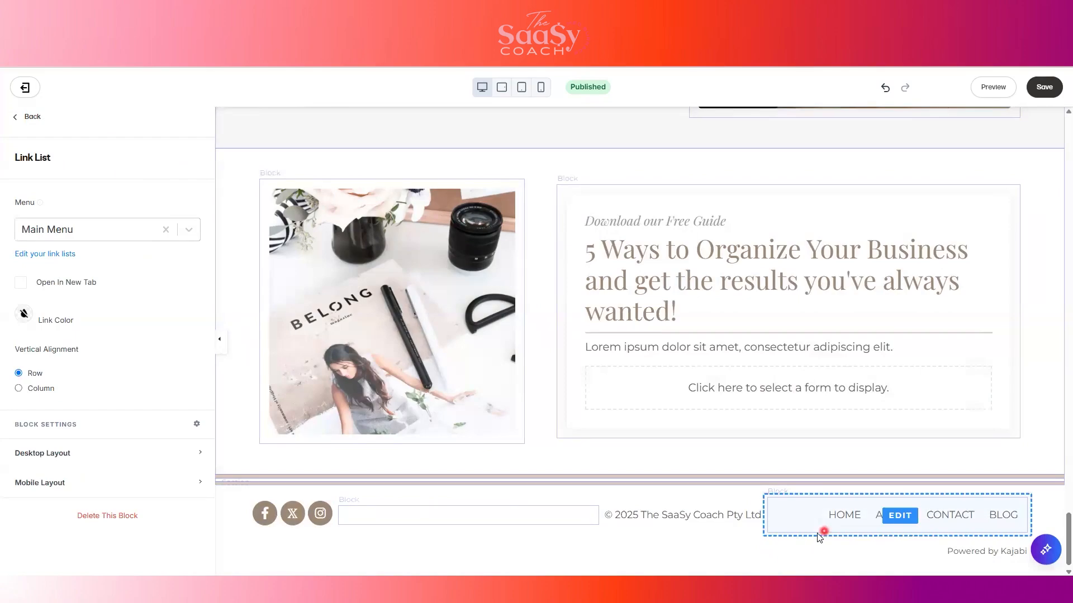
left_click(360, 538)
left_click_drag(188, 444, 186, 496)
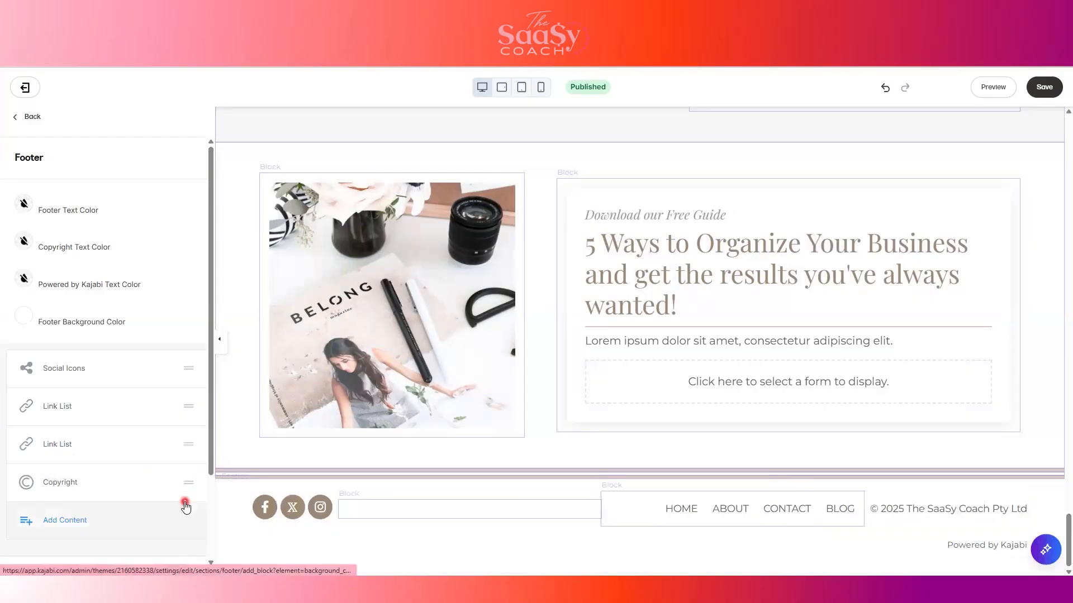
Enable Vertical Layout in the footer's Desktop Layout settings and select the empty Link List block above the menu links.
scroll(124, 495, "down", 2)
left_click(45, 492)
left_click(20, 488)
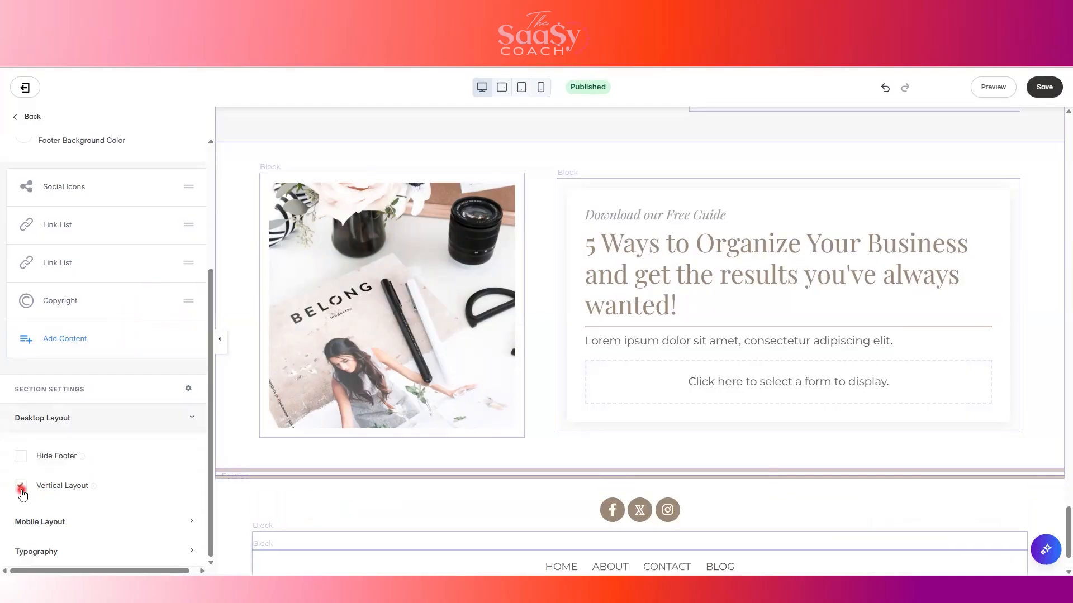
scroll(425, 462, "down", 1)
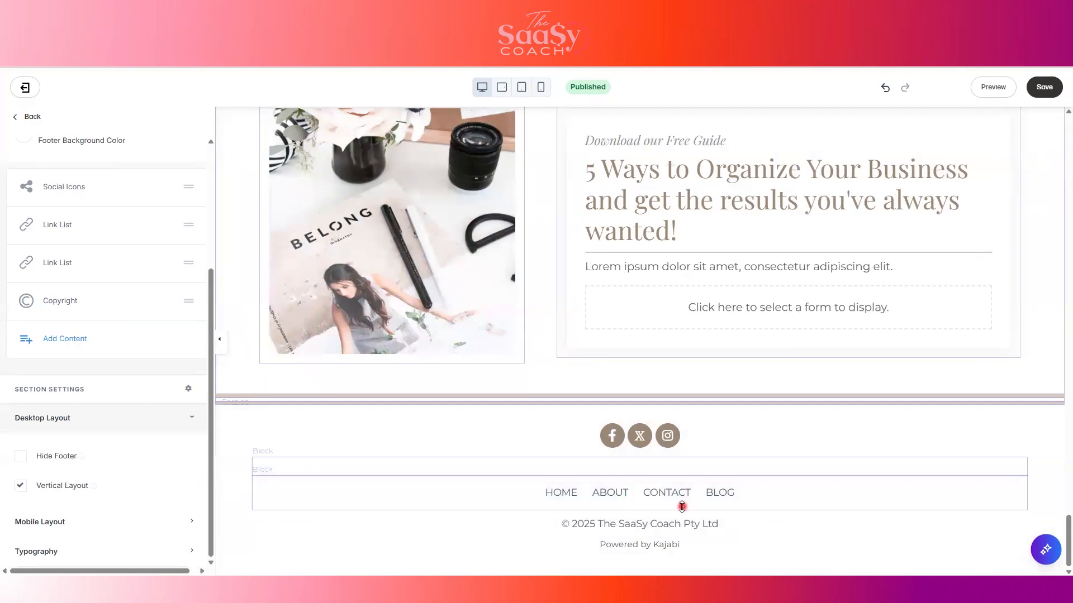
left_click(649, 471)
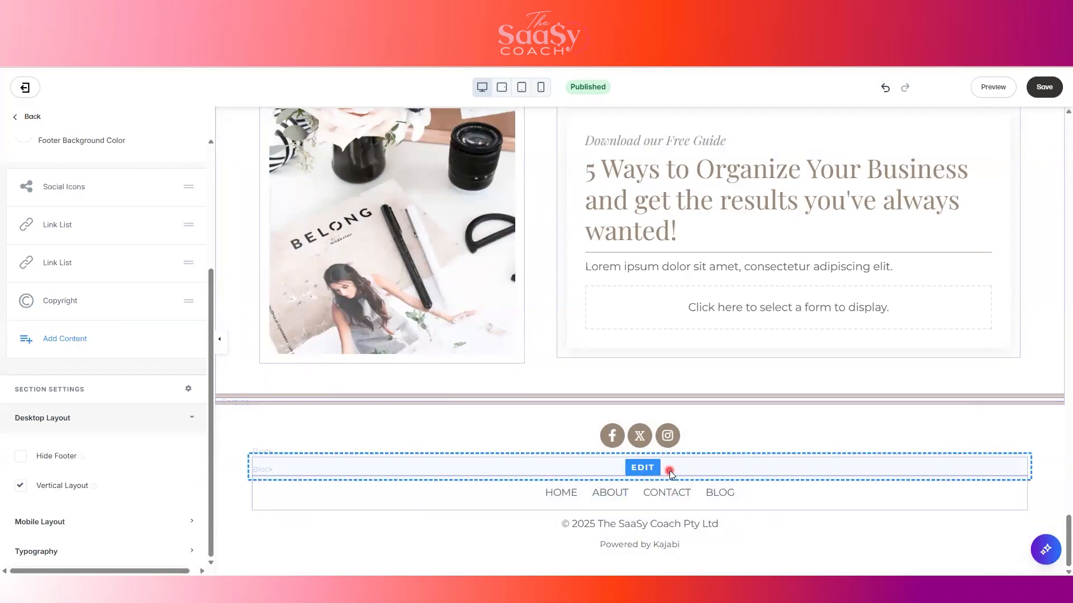